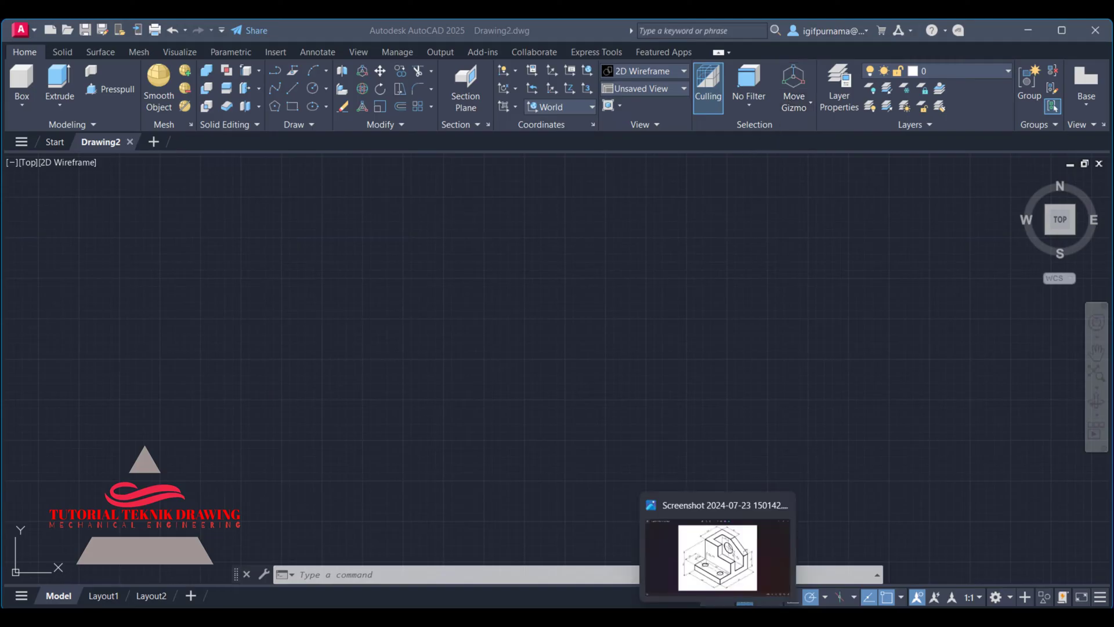
# Open the reference screenshot of the dimensioned bracket from the taskbar.
pyautogui.click(728, 568)
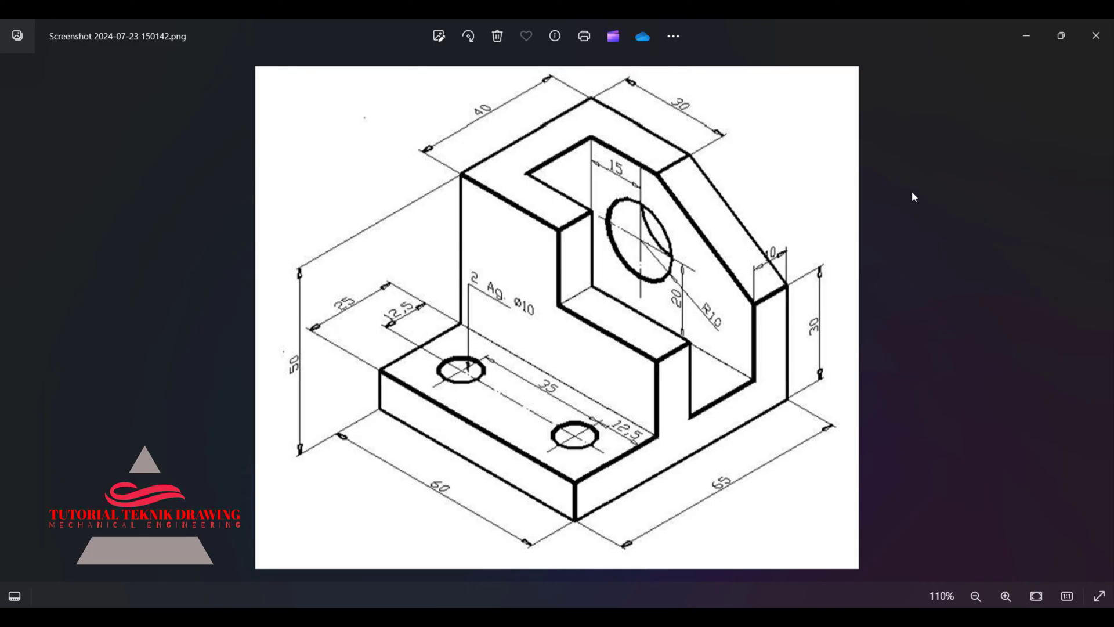
# Review the bracket reference in Photos, then minimize it to reveal empty Drawing2.
pyautogui.click(1026, 35)
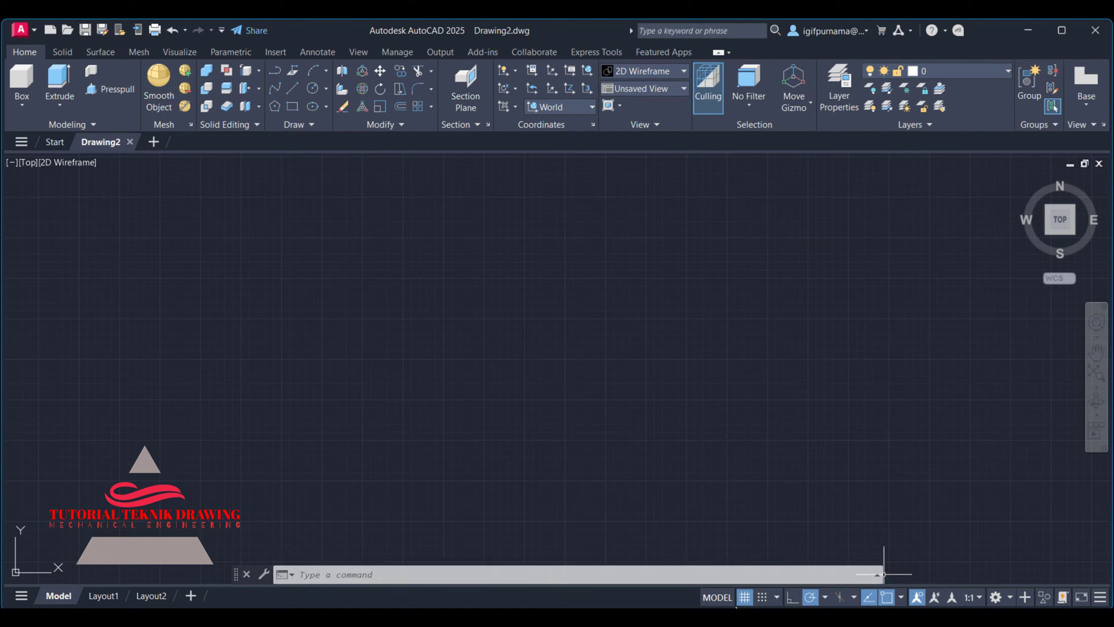
pyautogui.hotkey('alt', 'Tab')
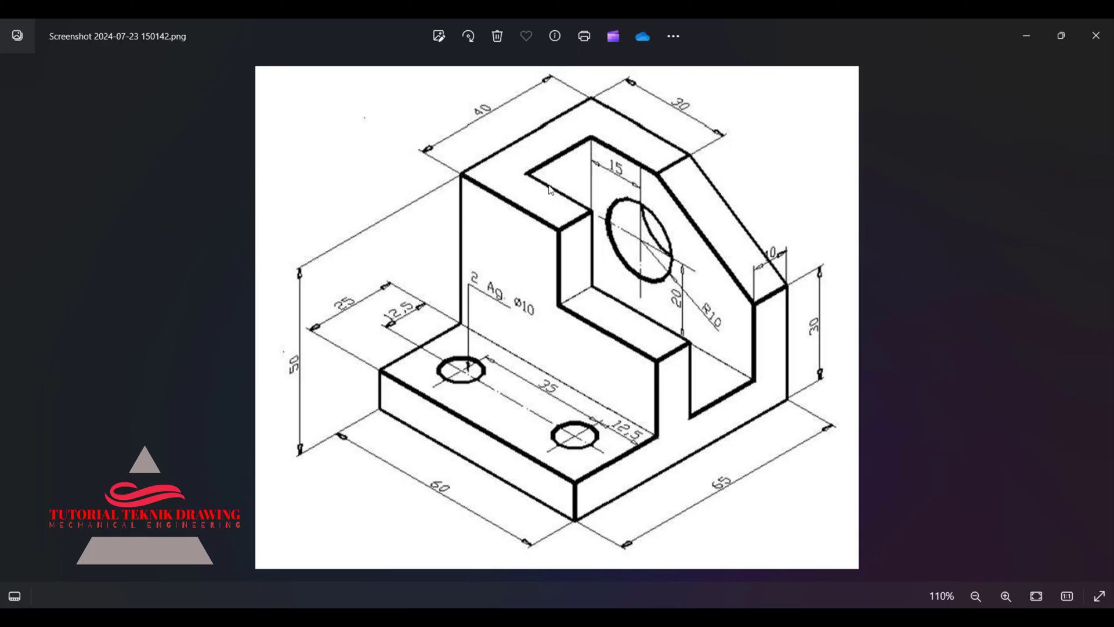
pyautogui.click(1031, 36)
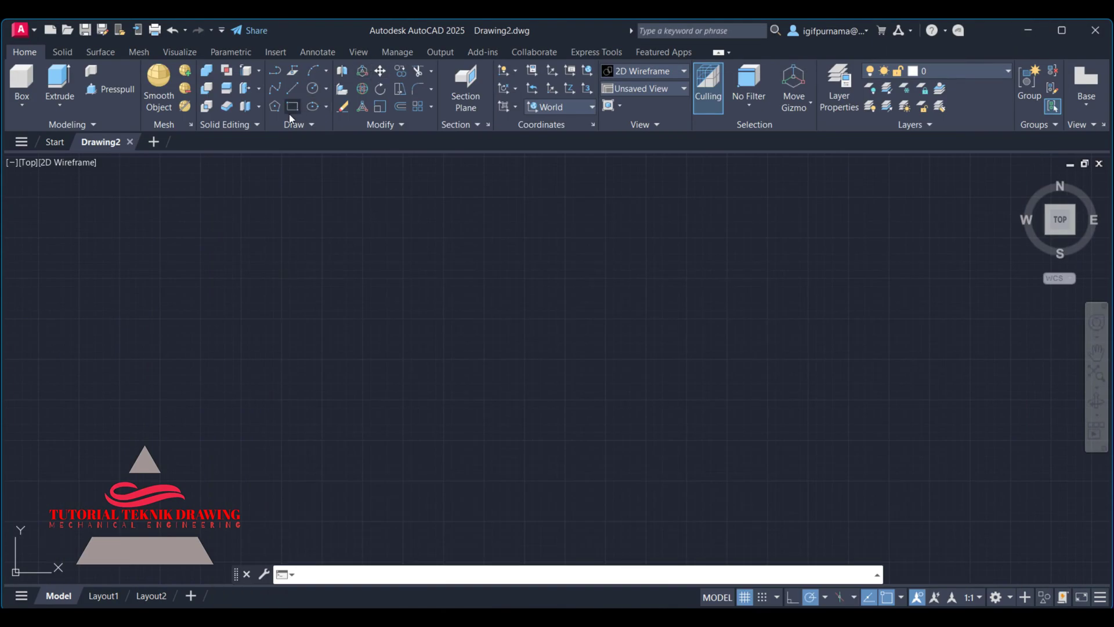
# Draw a 65 × 60 rectangle from a picked corner using the Dimensions option.
pyautogui.click(374, 260)
pyautogui.click(705, 414)
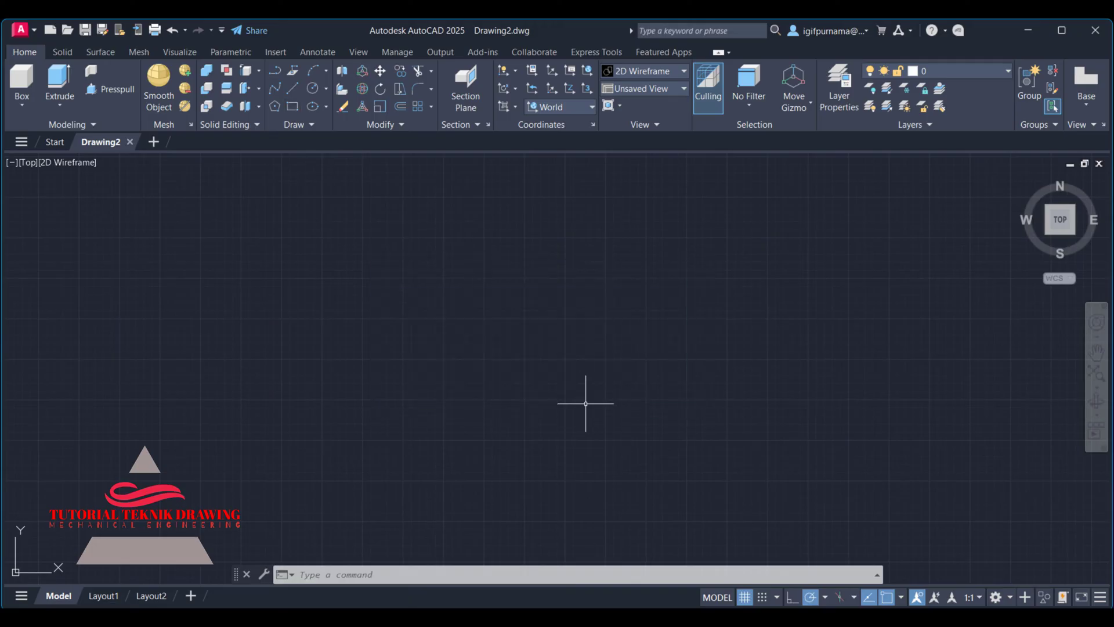
pyautogui.click(292, 106)
pyautogui.click(421, 253)
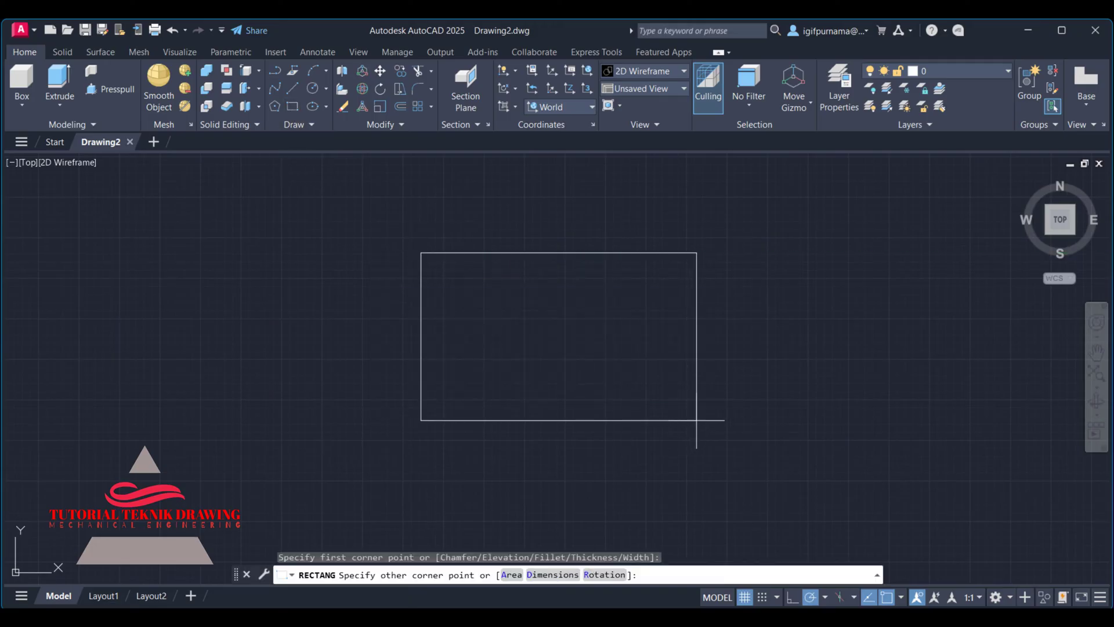
pyautogui.write('d')
pyautogui.press('Return')
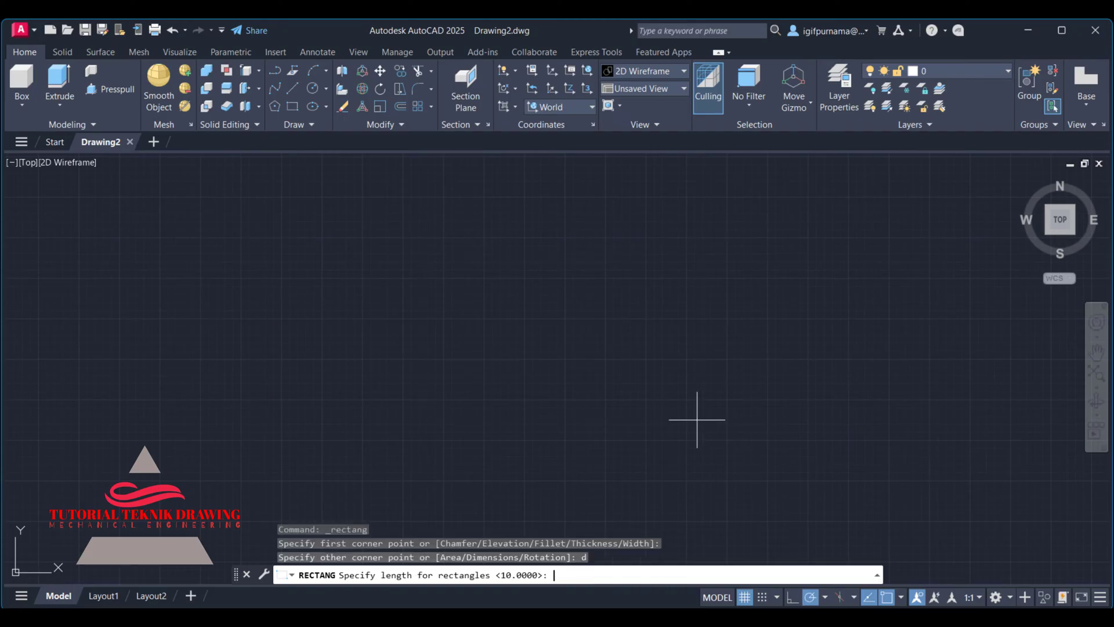
pyautogui.write('60')
pyautogui.press('BackSpace')
pyautogui.write('5')
pyautogui.press('Return')
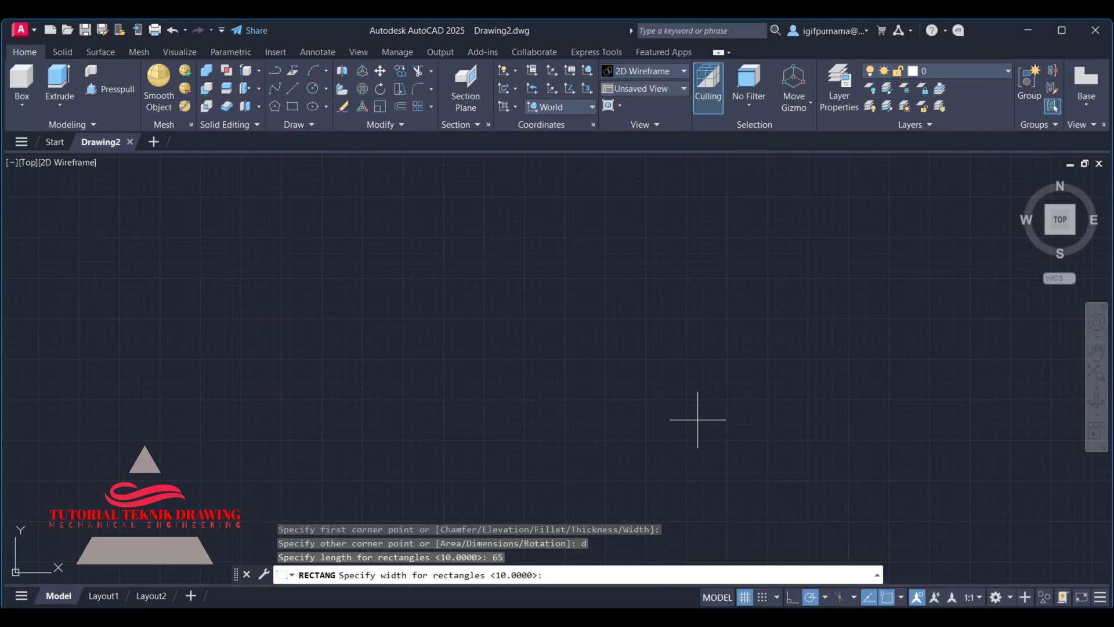
pyautogui.write('0')
pyautogui.press('Return')
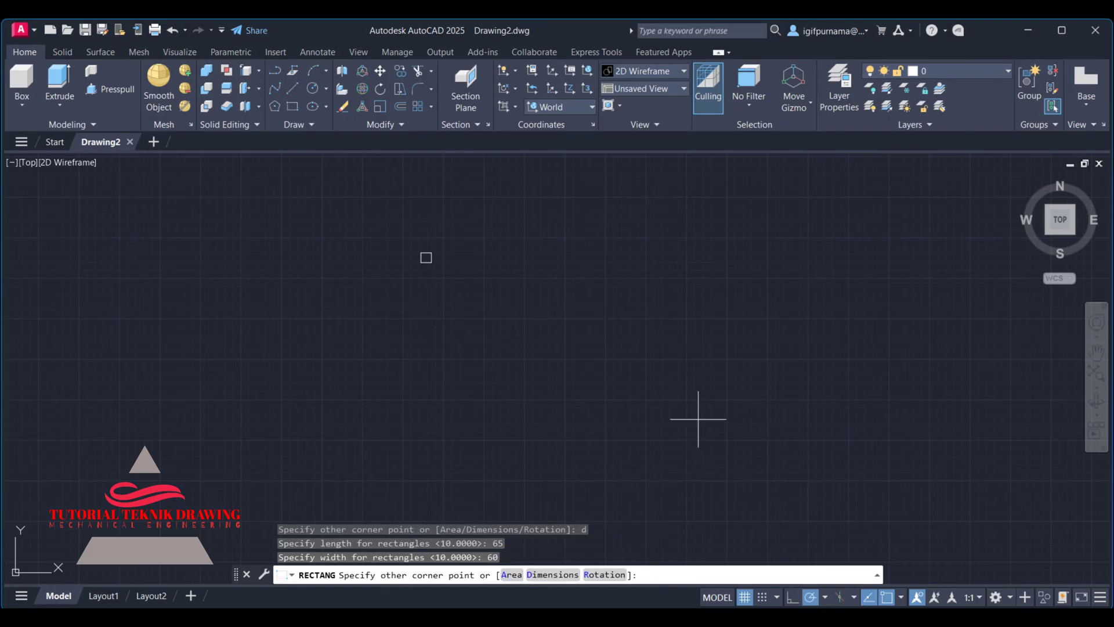
pyautogui.click(698, 419)
# Pan and zoom the view to frame the new rectangle.
pyautogui.moveTo(699, 418); pyautogui.dragTo(495, 303)
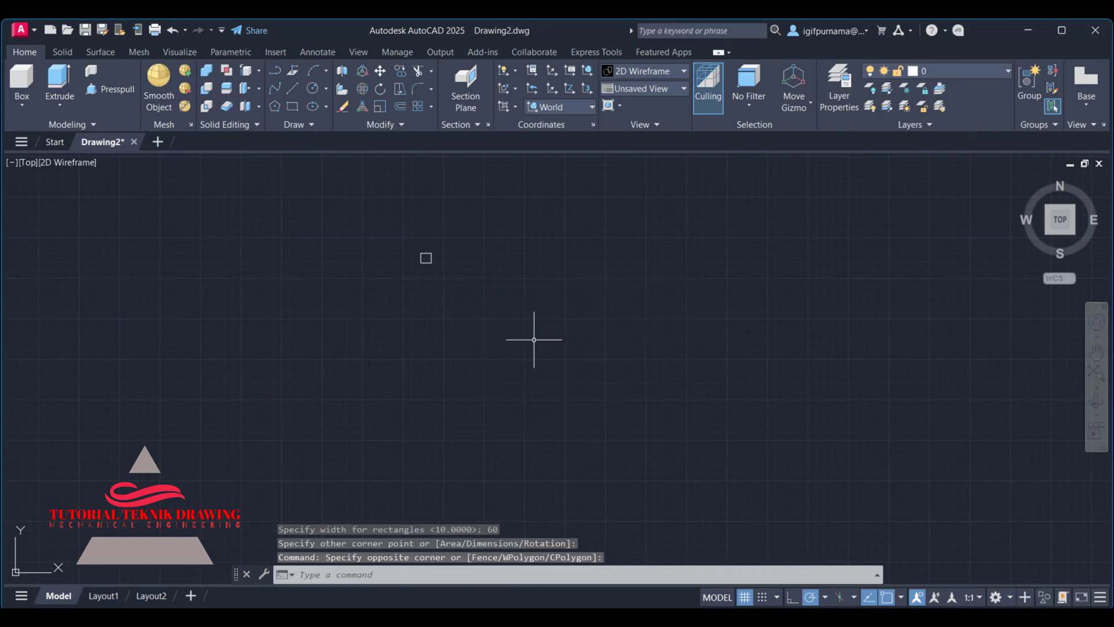
pyautogui.scroll(8, 419, 253)
pyautogui.scroll(4, 424, 249)
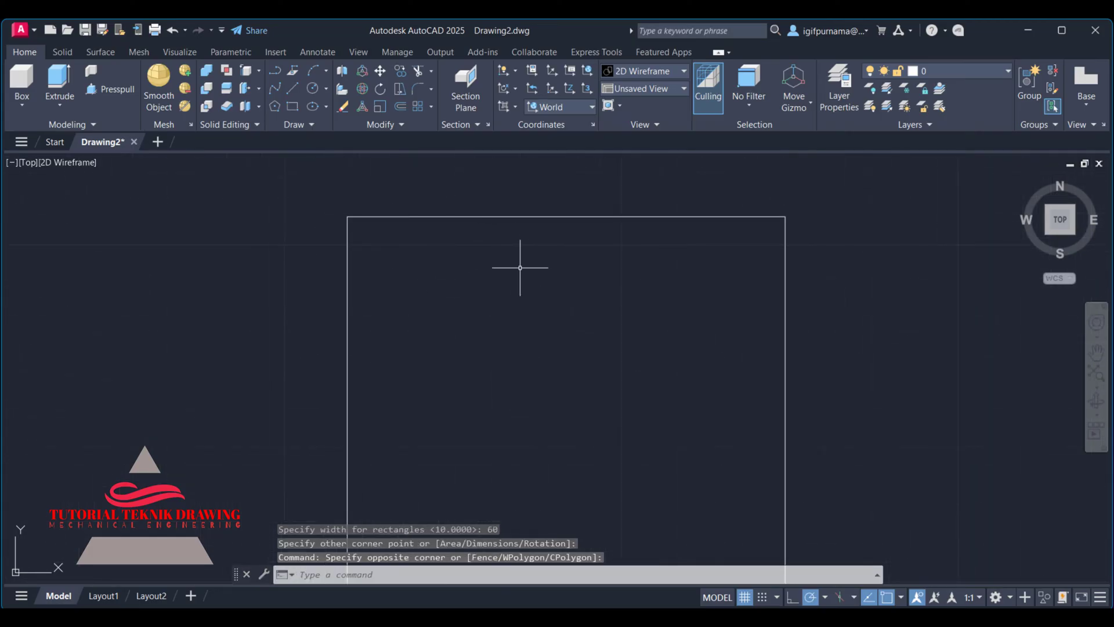
pyautogui.scroll(-4, 518, 266)
pyautogui.scroll(4, 517, 293)
pyautogui.scroll(-2, 530, 279)
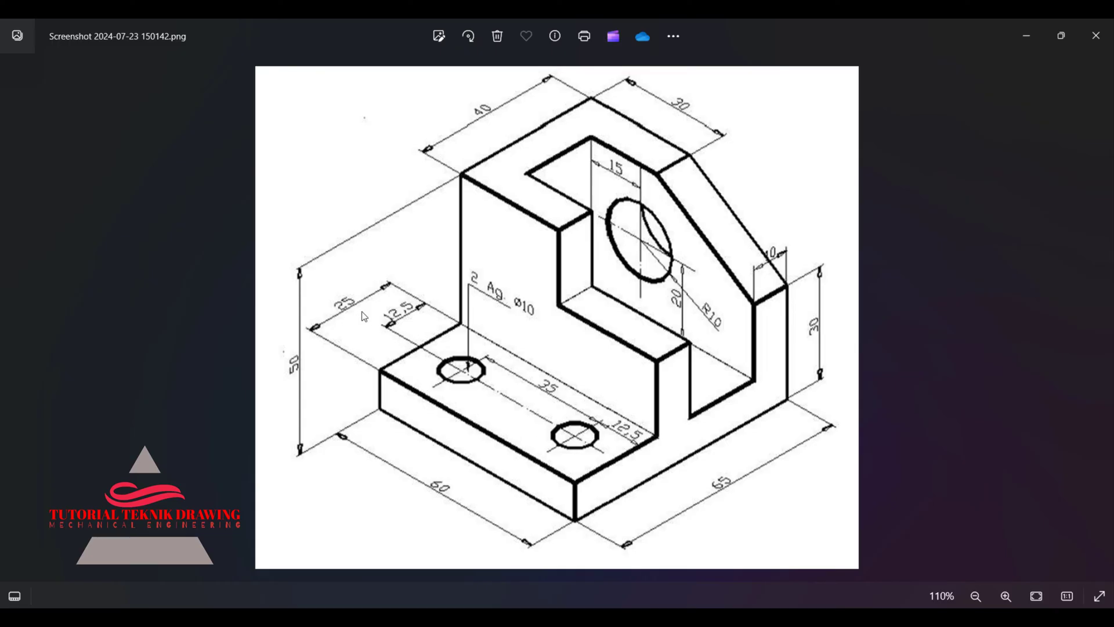
# Minimize the Photos reference after checking the base dimensions.
pyautogui.click(1030, 33)
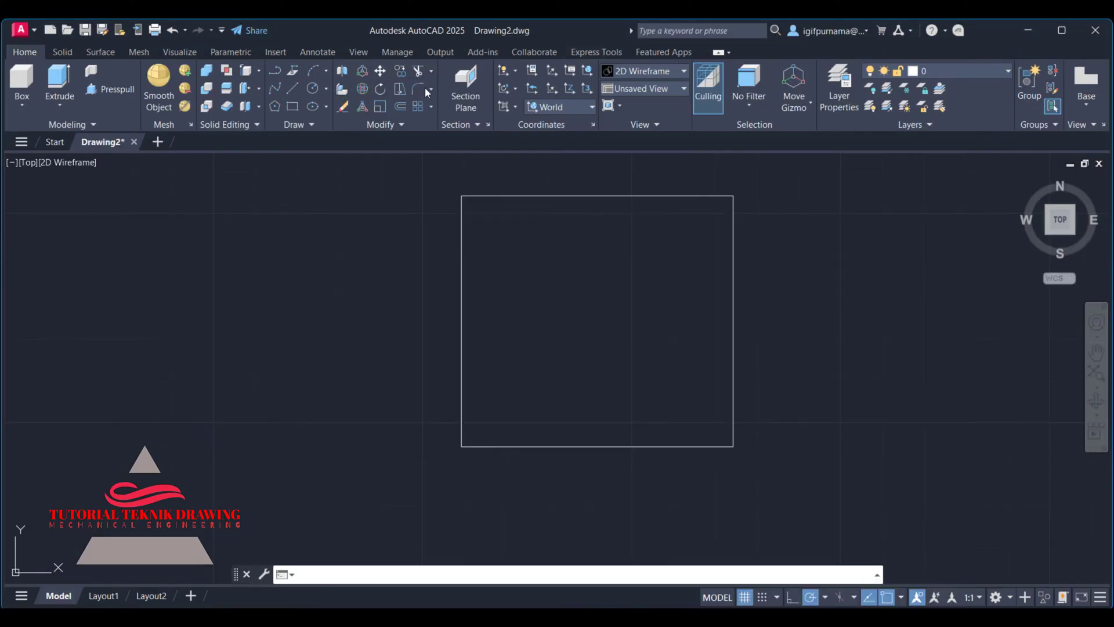
# Draw a vertical line downward from the rectangle's top-left corner.
pyautogui.click(294, 91)
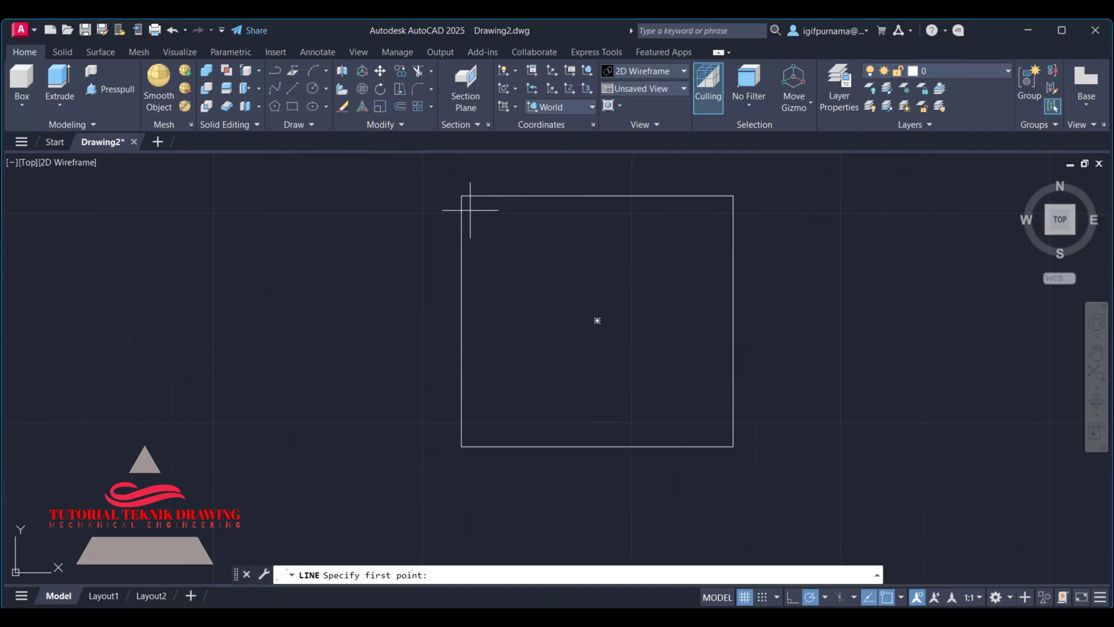
pyautogui.click(461, 196)
pyautogui.rightClick(462, 492)
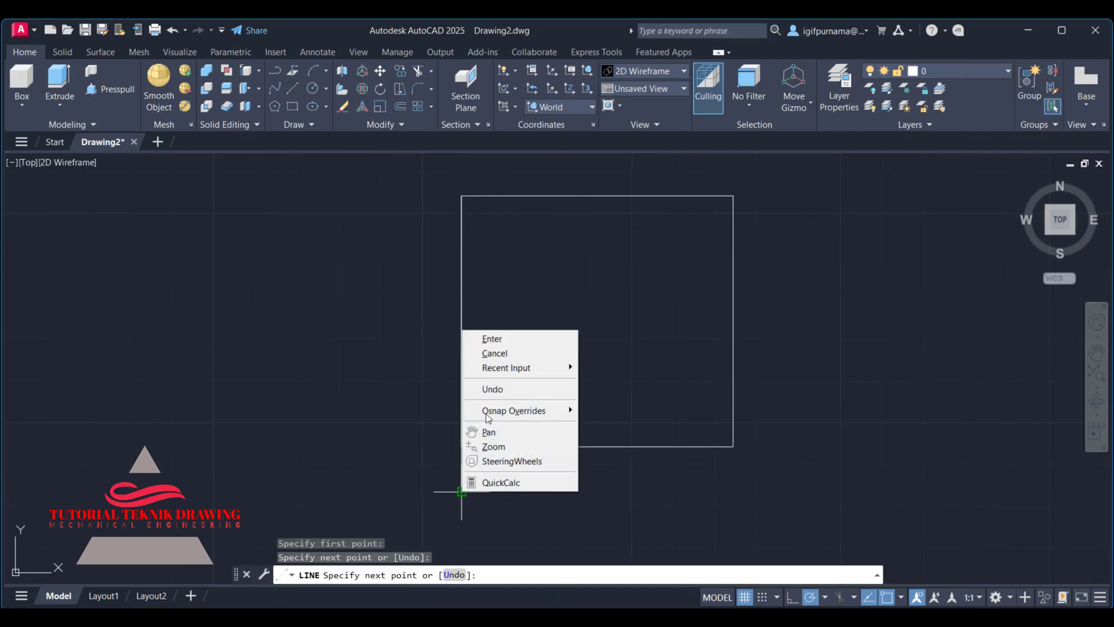
pyautogui.click(489, 338)
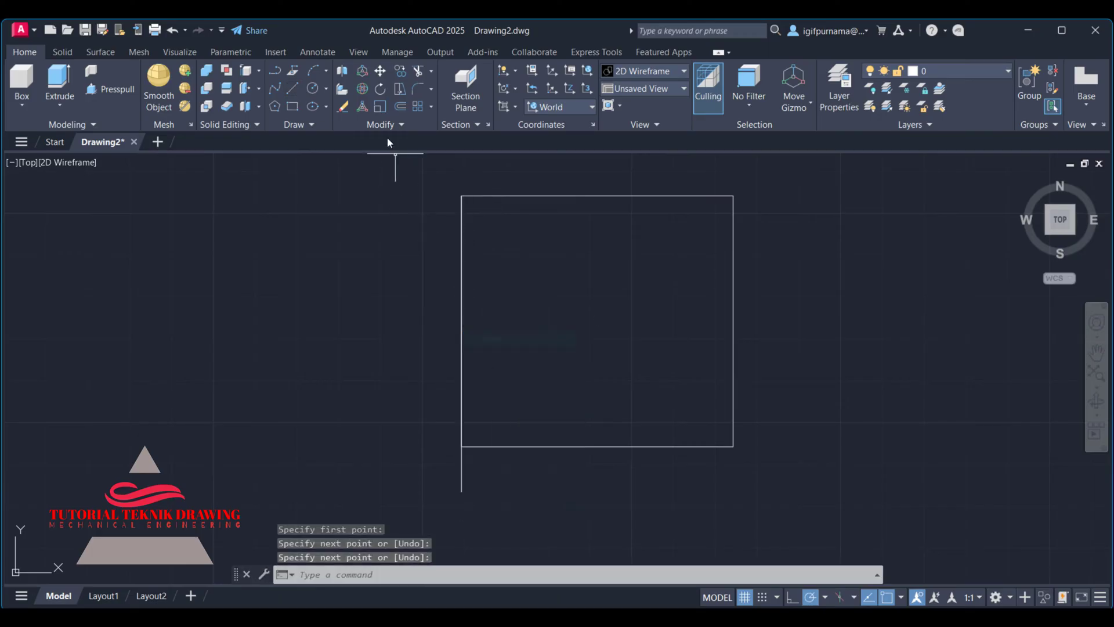
# Move the vertical line 12.5 units to the right.
pyautogui.click(382, 72)
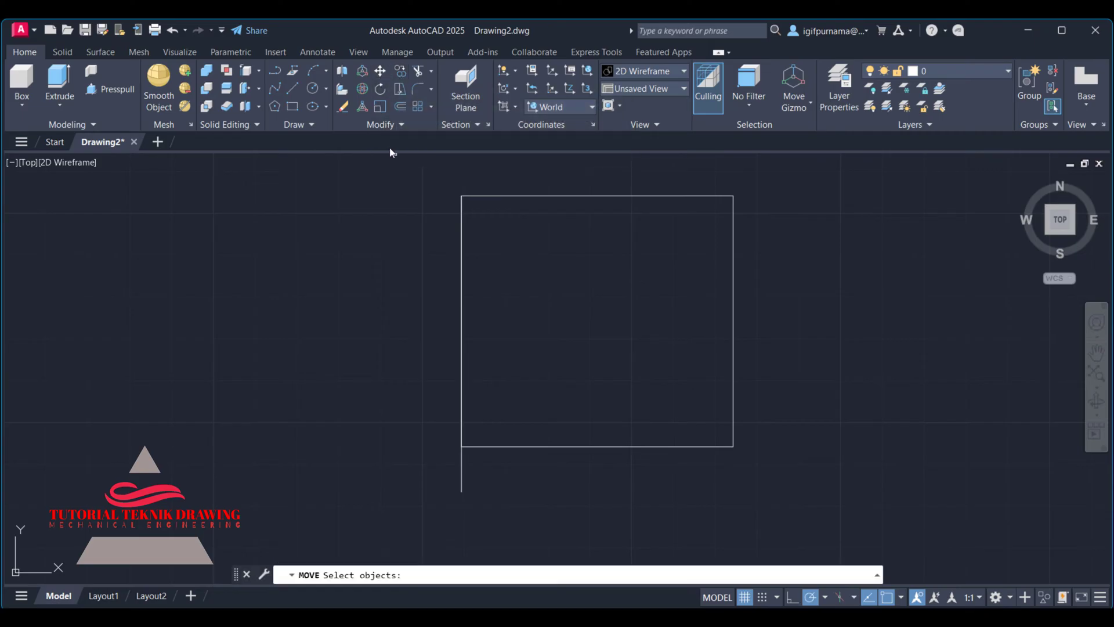
pyautogui.click(489, 483)
pyautogui.click(433, 463)
pyautogui.press('Return')
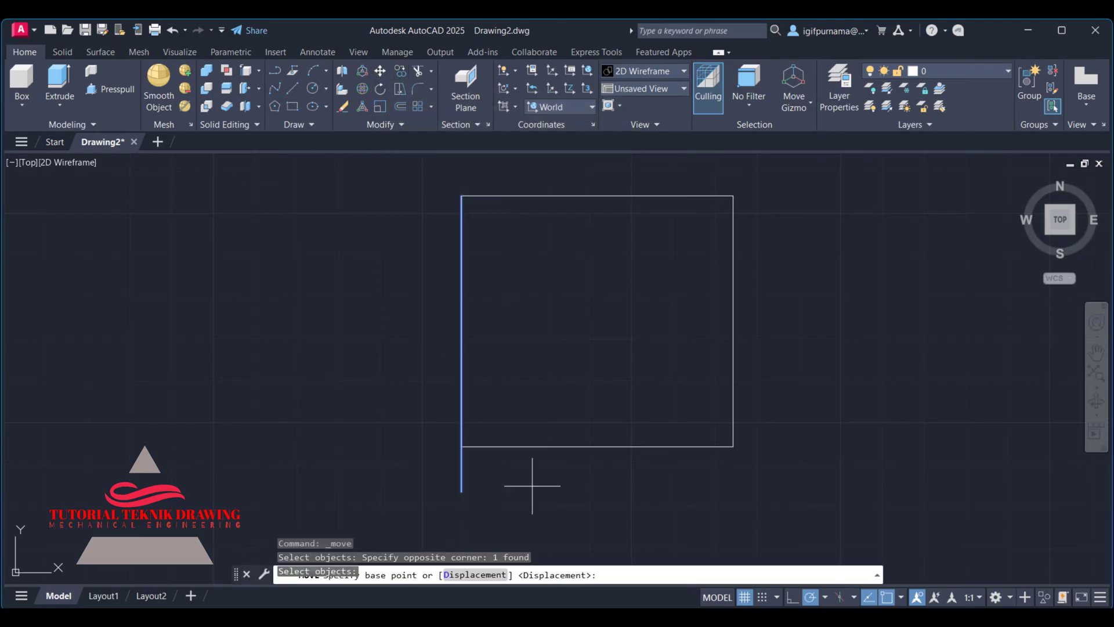
pyautogui.click(431, 503)
pyautogui.write('12.')
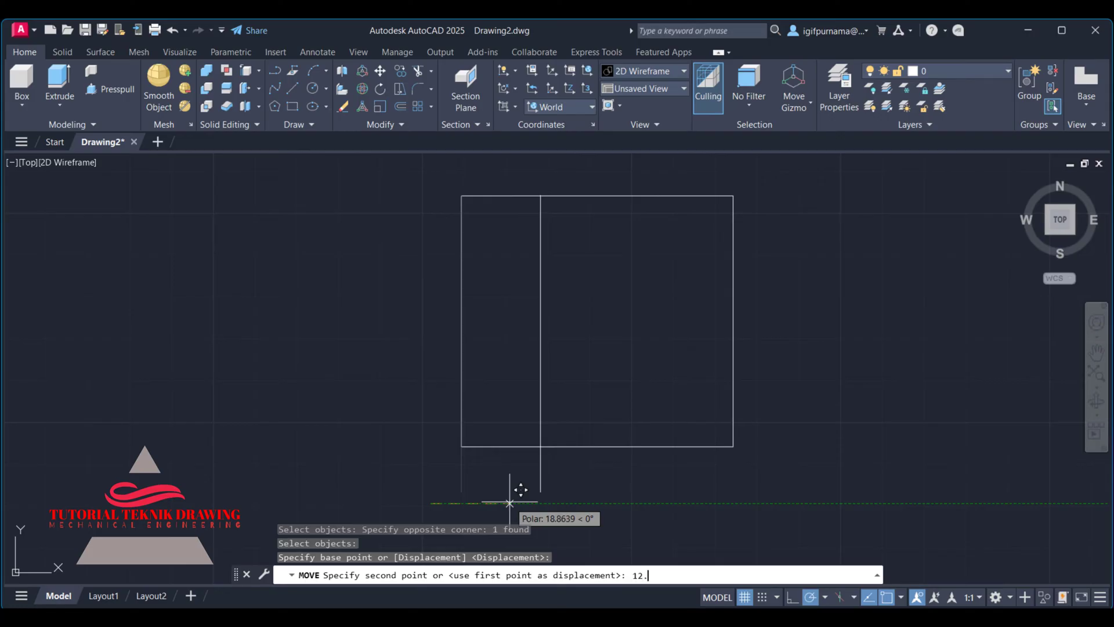
pyautogui.write('5')
pyautogui.press('Return')
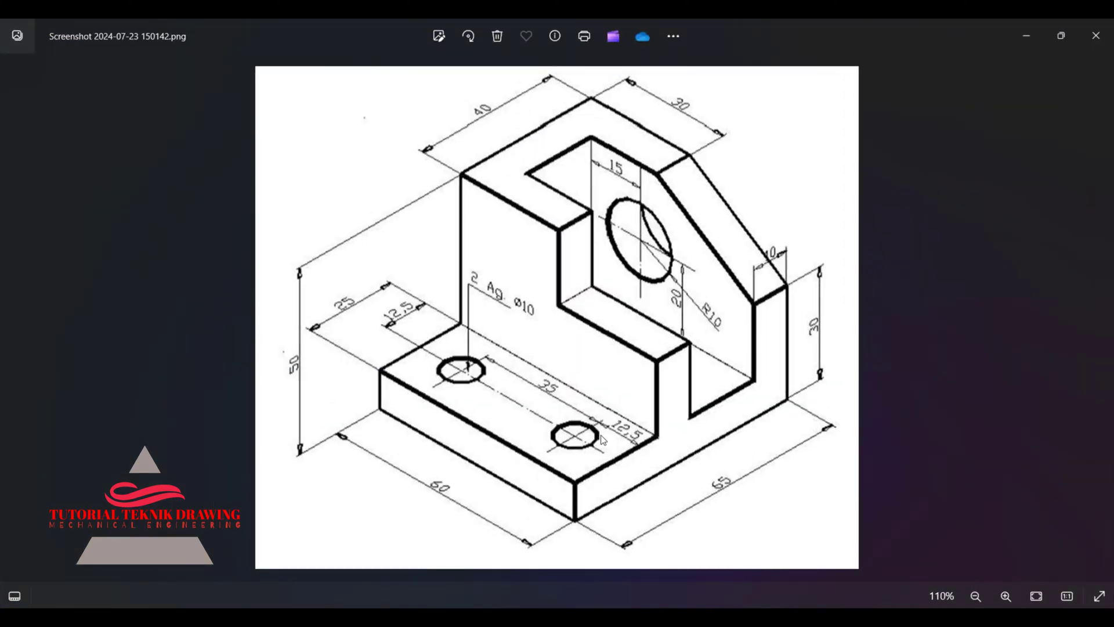
pyautogui.click(1027, 36)
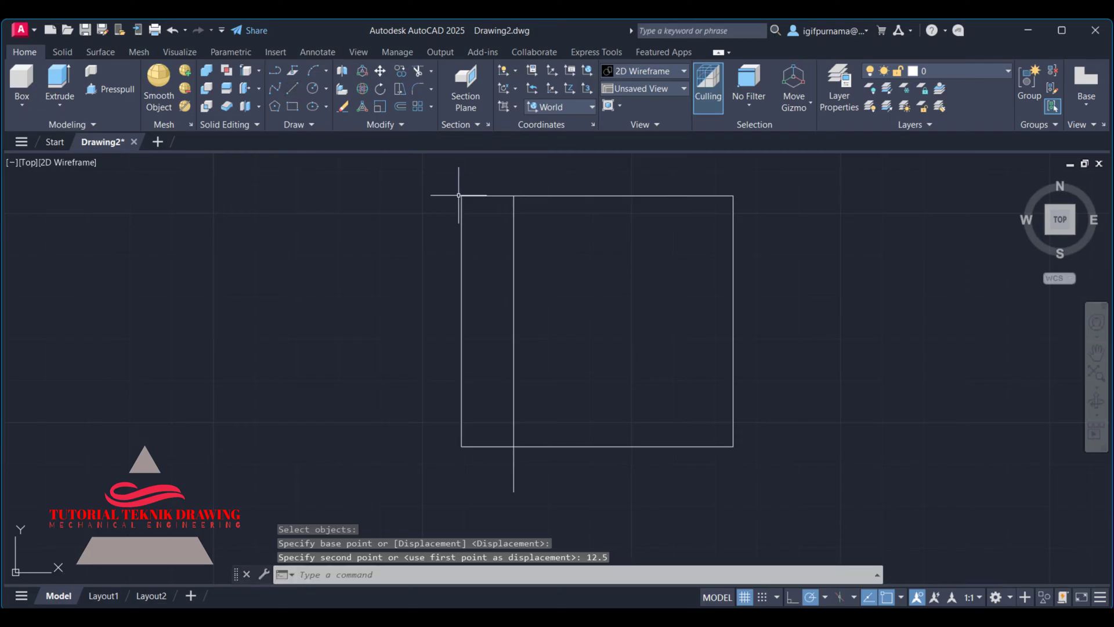
# Draw a horizontal line from the top-left corner past the rectangle's right side.
pyautogui.click(292, 88)
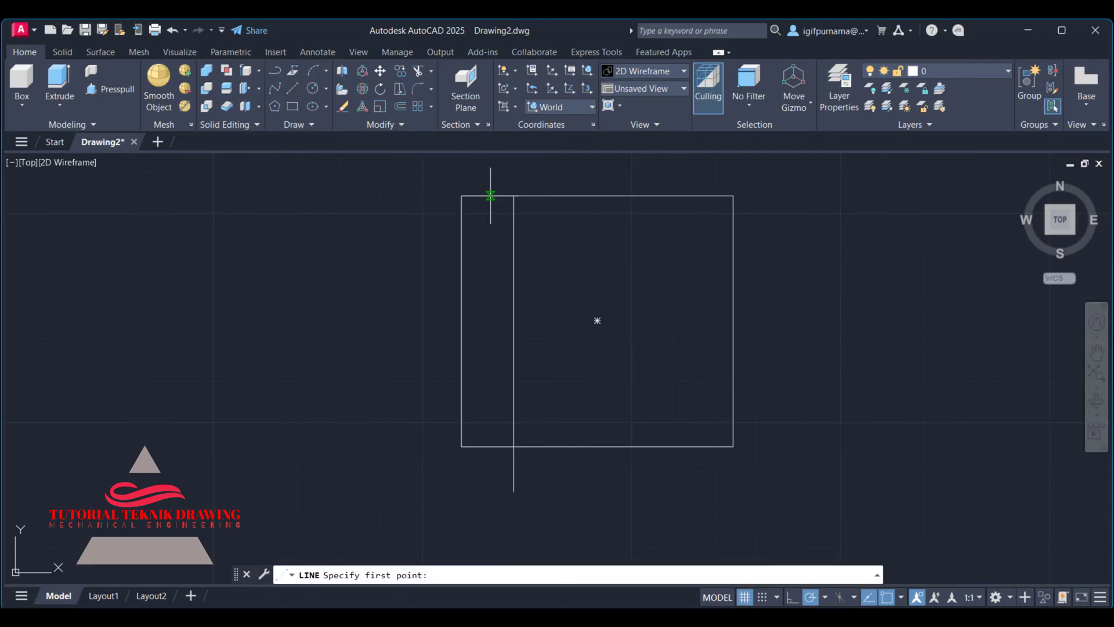
pyautogui.click(460, 196)
pyautogui.rightClick(791, 196)
pyautogui.click(817, 205)
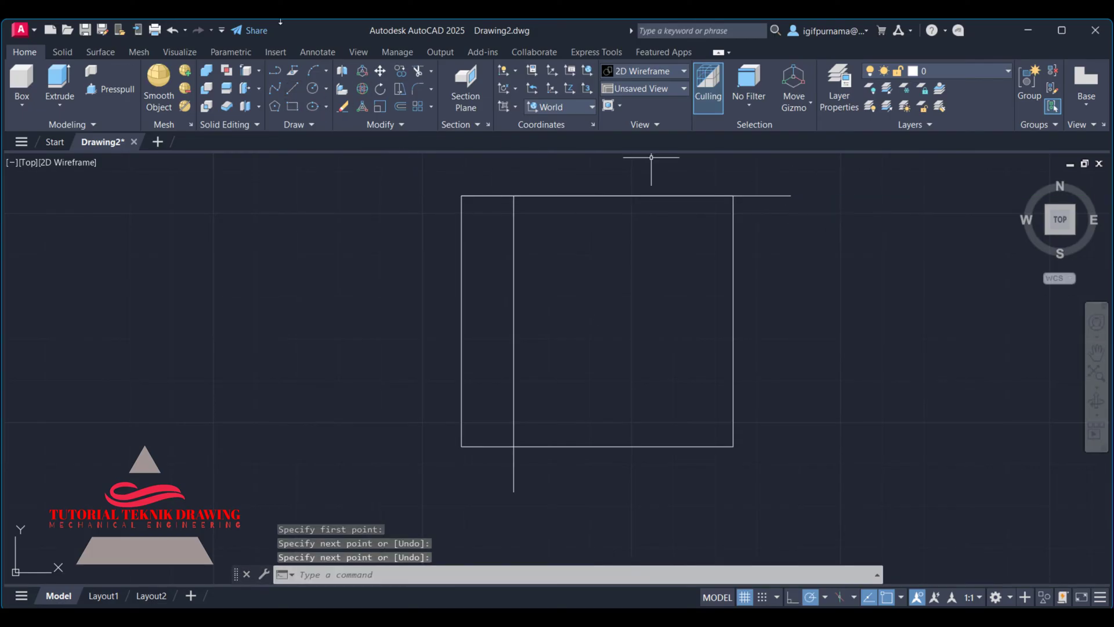
# Move the horizontal line 12.5 units downward.
pyautogui.click(380, 70)
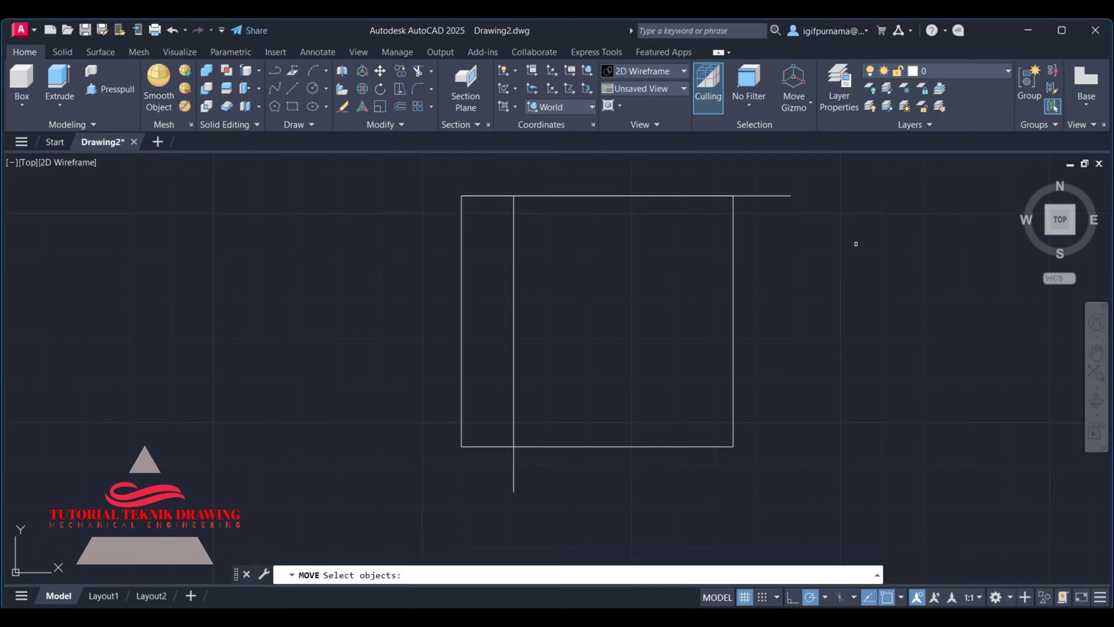
pyautogui.click(873, 255)
pyautogui.click(776, 195)
pyautogui.press('Return')
pyautogui.click(853, 199)
pyautogui.write('12.5')
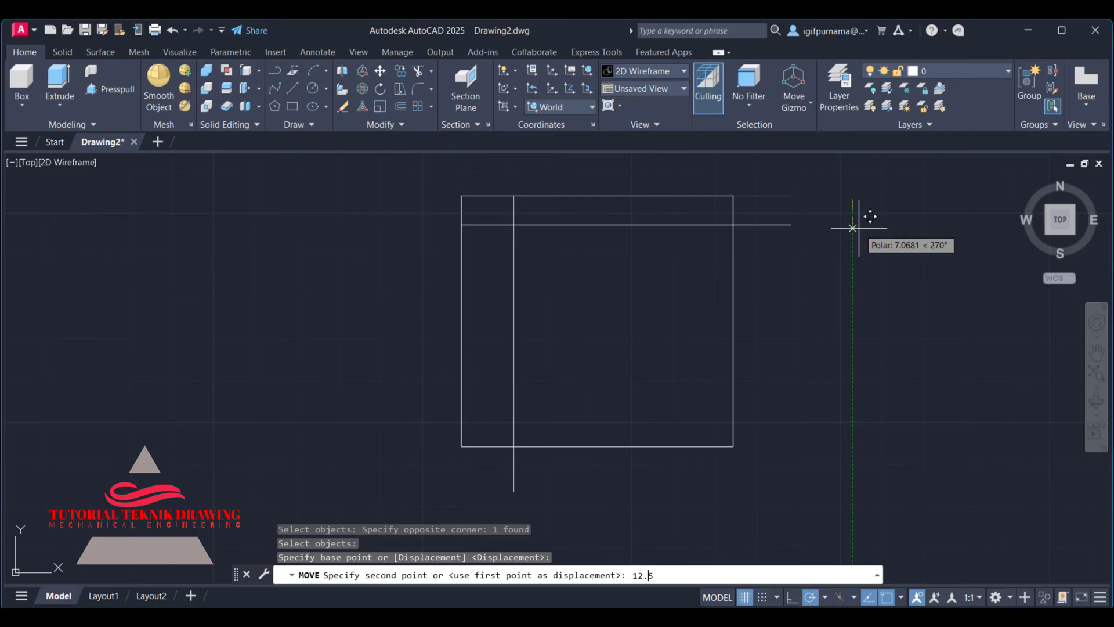
pyautogui.press('Return')
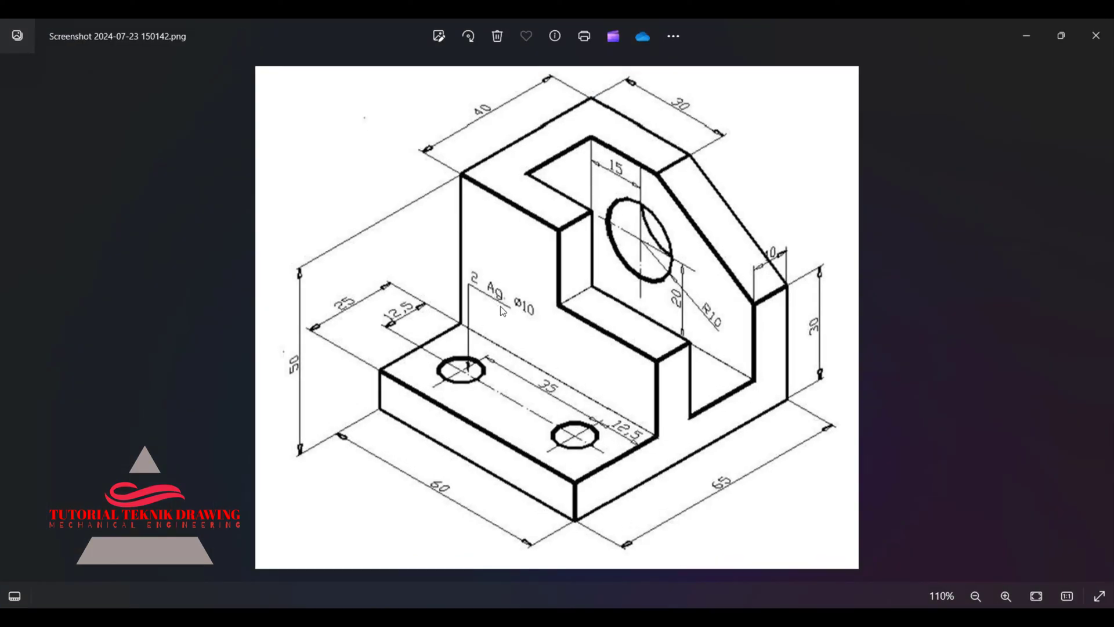
pyautogui.click(1020, 37)
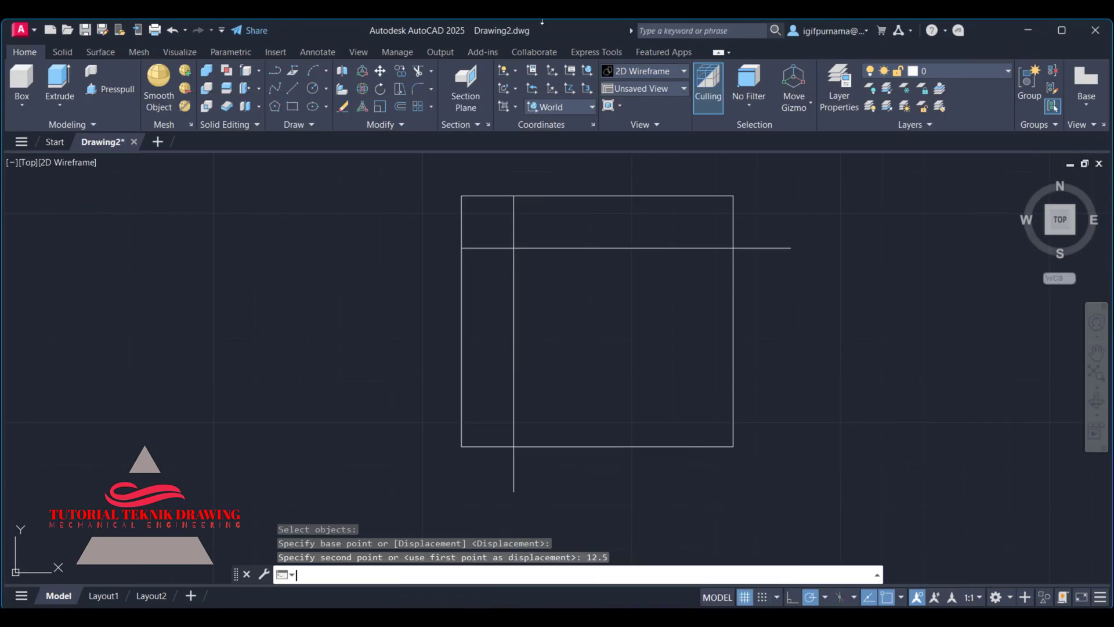
# Draw a radius-5 circle at the line intersection and mirror it about the horizontal midline.
pyautogui.click(313, 89)
pyautogui.click(514, 248)
pyautogui.write('5')
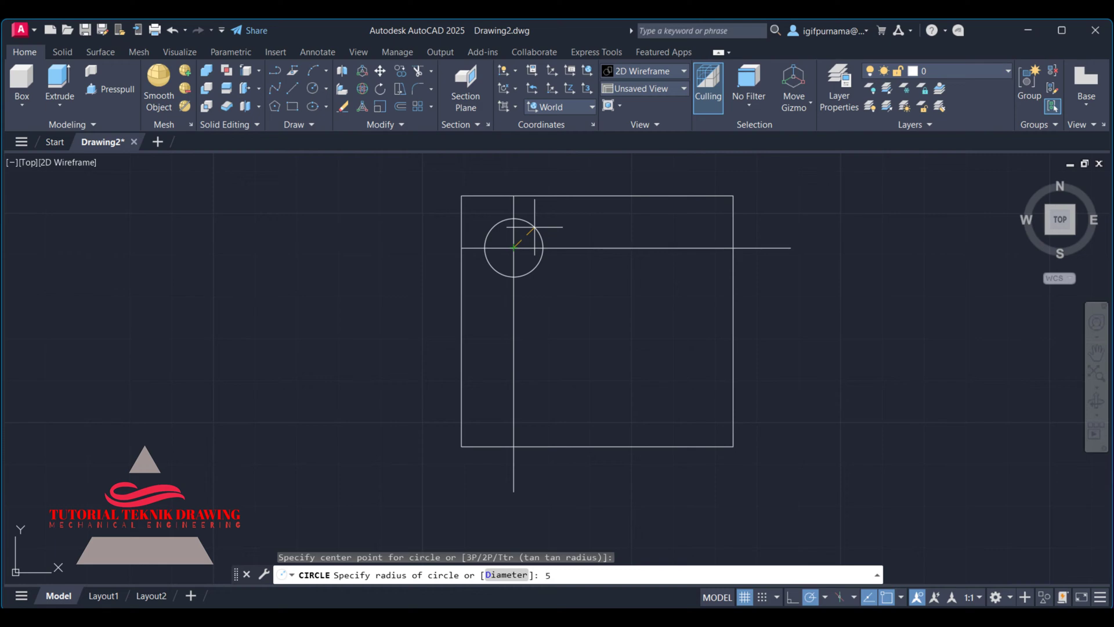
pyautogui.press('Return')
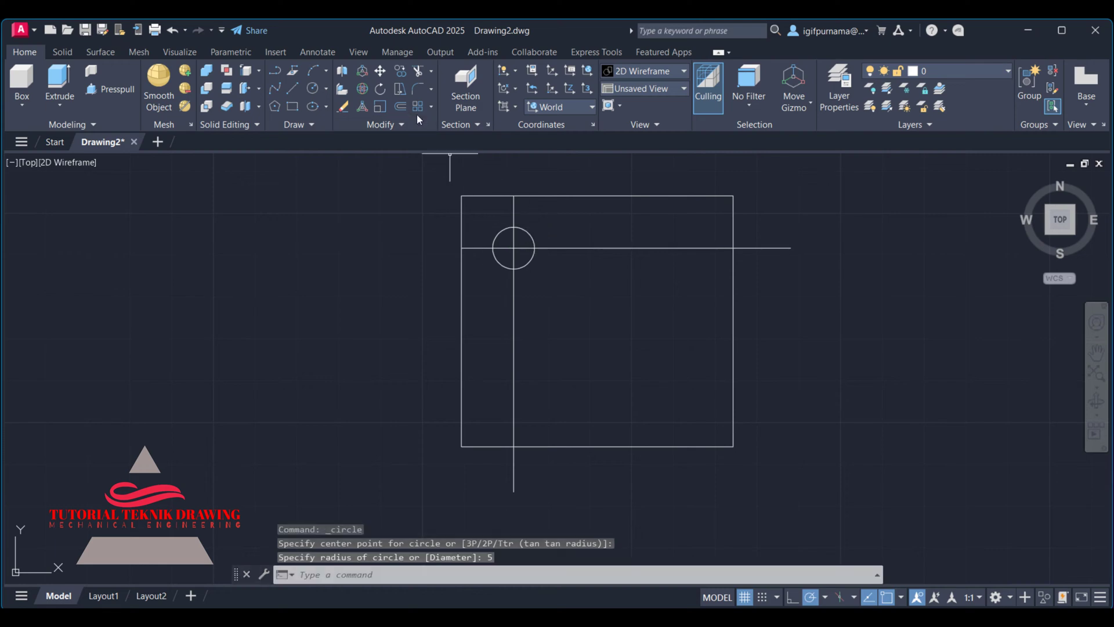
pyautogui.click(403, 124)
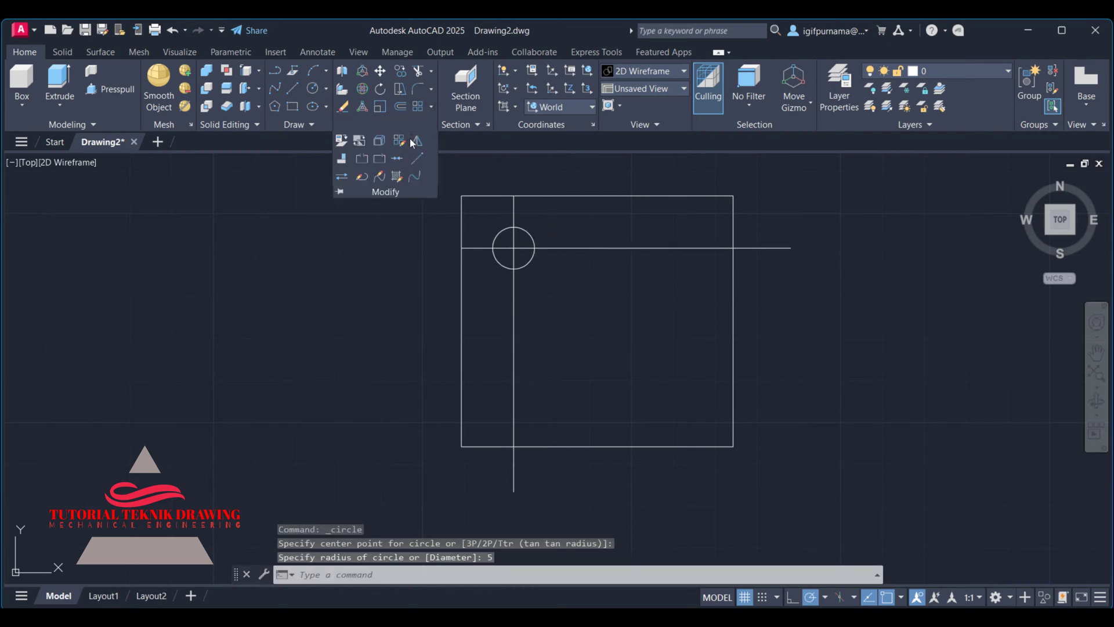
pyautogui.click(416, 141)
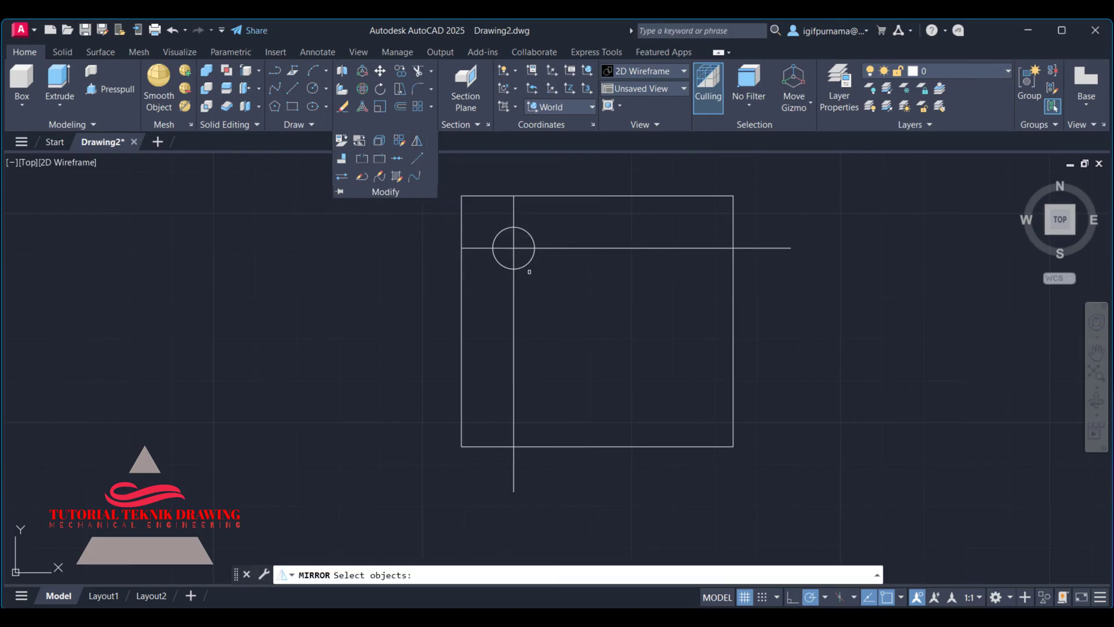
pyautogui.click(527, 264)
pyautogui.press('Return')
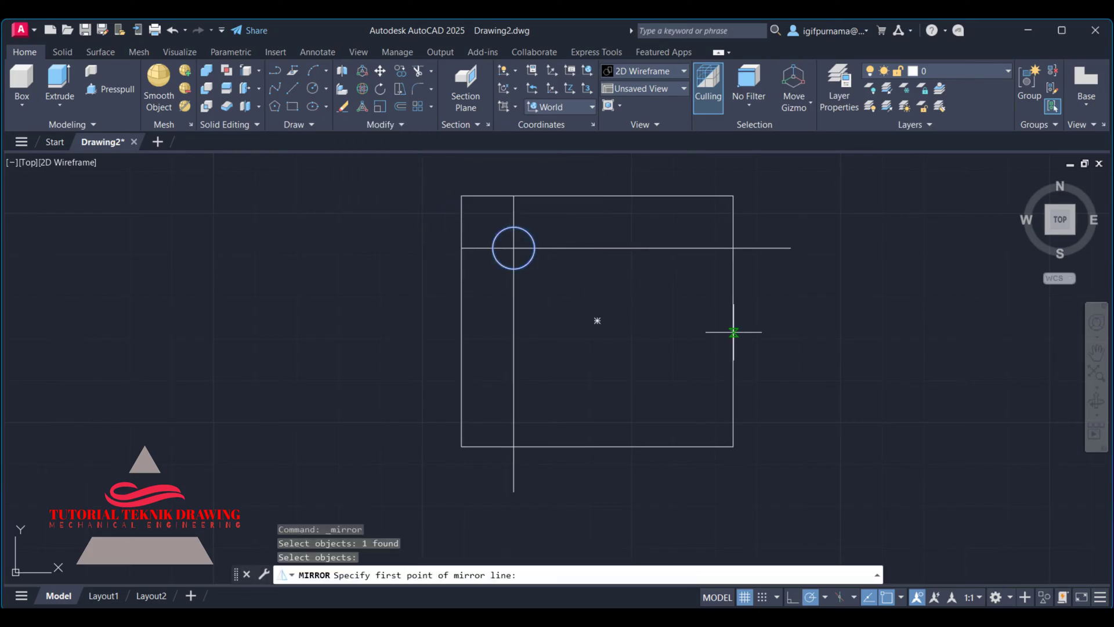
pyautogui.click(733, 321)
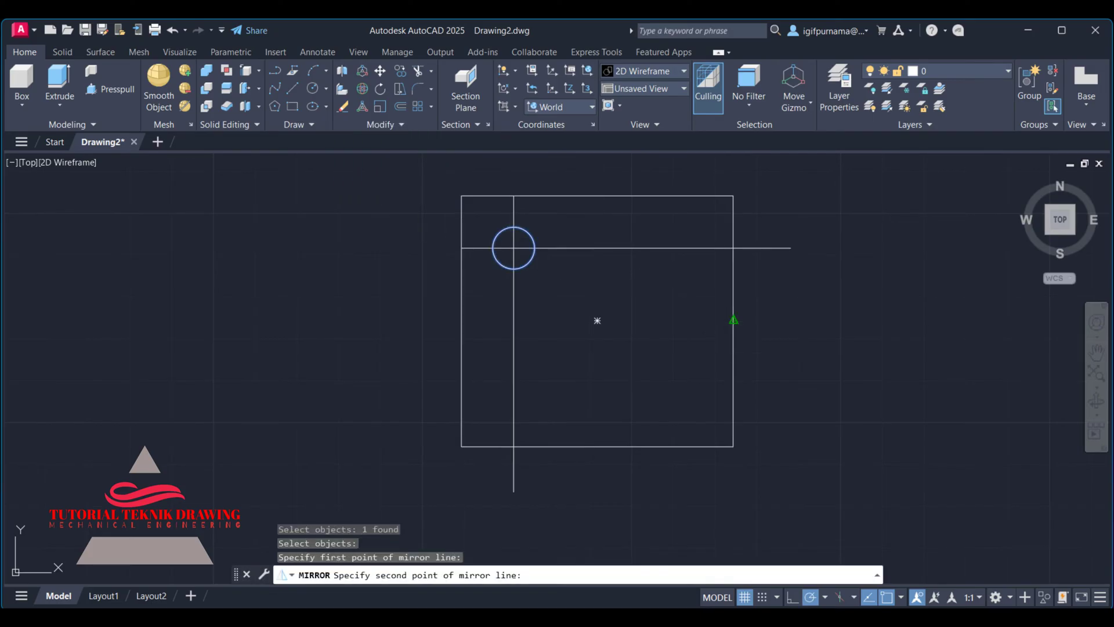
pyautogui.click(462, 320)
pyautogui.rightClick(461, 320)
pyautogui.click(476, 325)
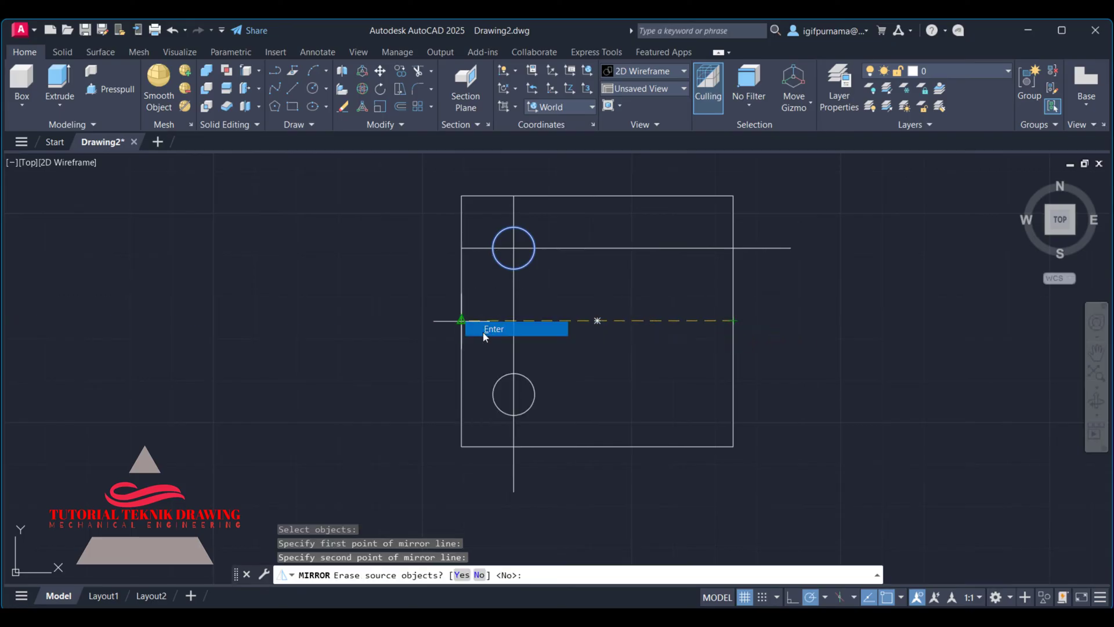
# Erase both construction lines.
pyautogui.click(345, 109)
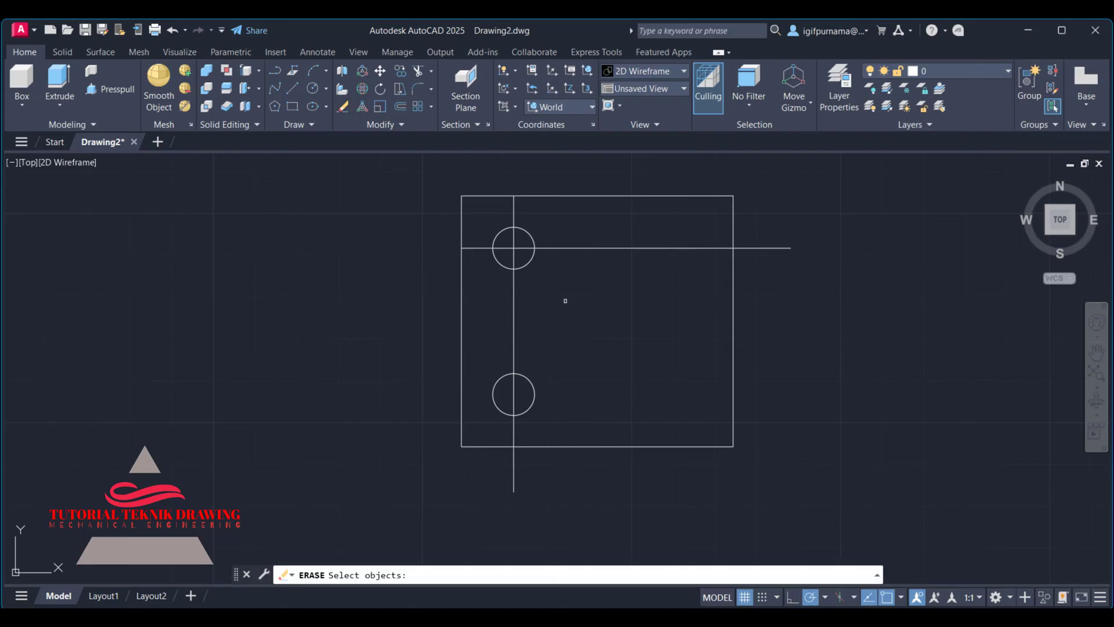
pyautogui.click(565, 301)
pyautogui.click(495, 301)
pyautogui.click(648, 276)
pyautogui.click(612, 236)
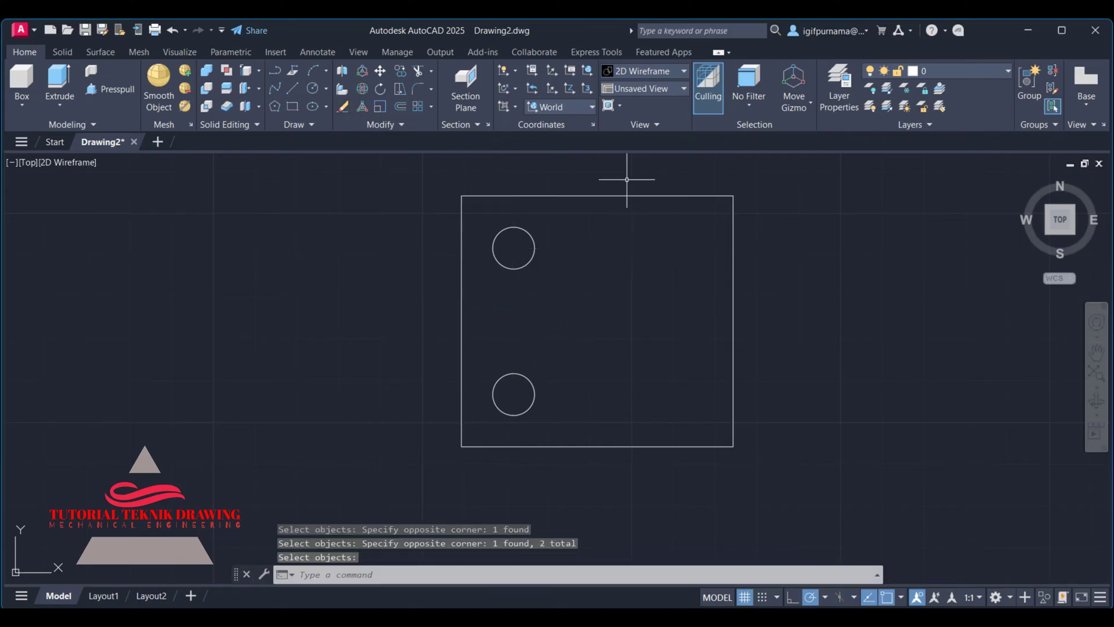
pyautogui.click(651, 93)
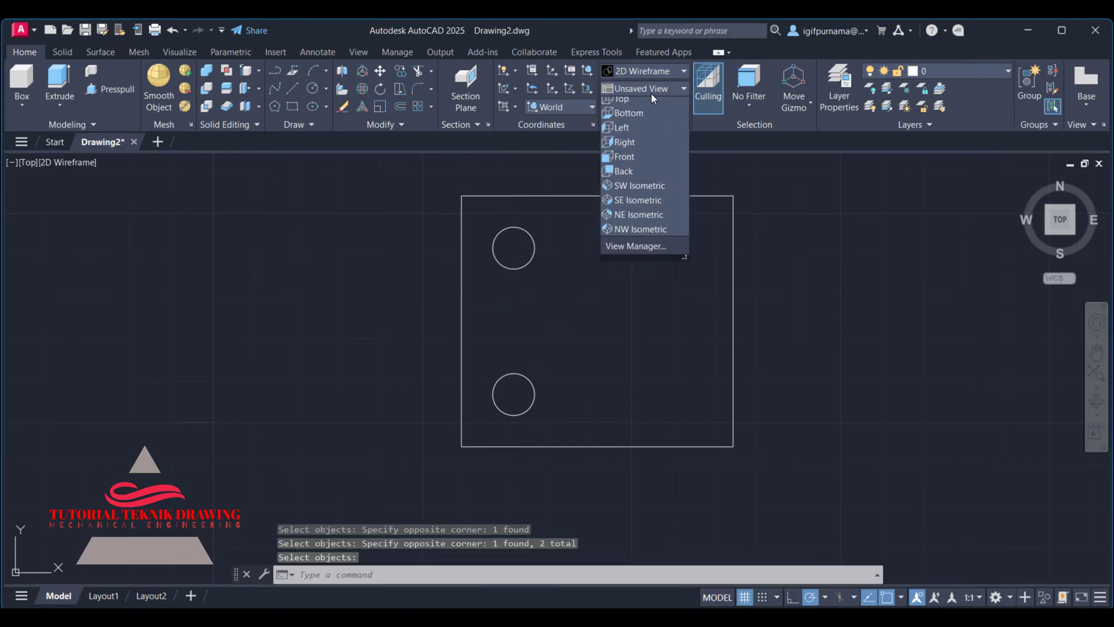
# In SW Isometric view, press-pull the holed square 10 units and switch to Shaded style.
pyautogui.click(639, 189)
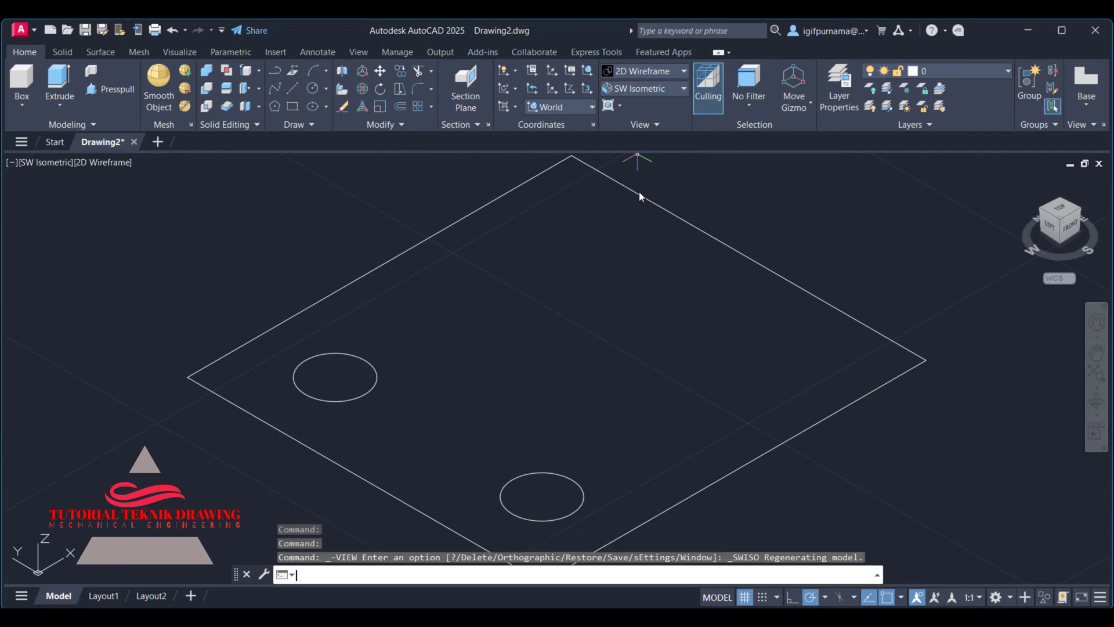
pyautogui.click(111, 88)
pyautogui.click(507, 342)
pyautogui.write('1')
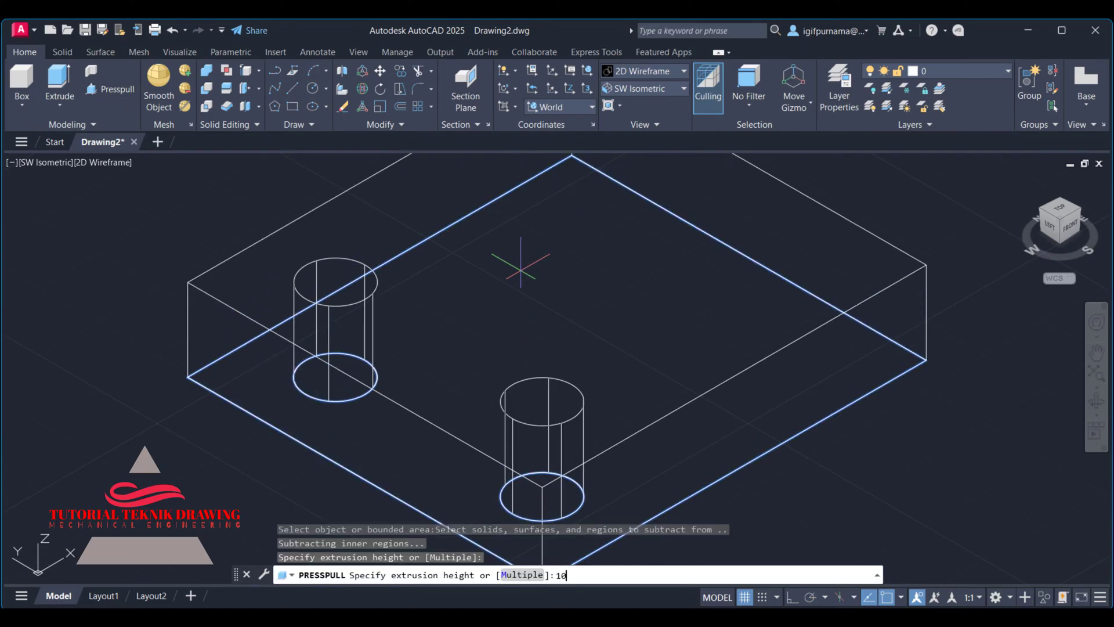
pyautogui.write('0')
pyautogui.press('Return')
pyautogui.scroll(2, 481, 323)
pyautogui.scroll(-4, 481, 323)
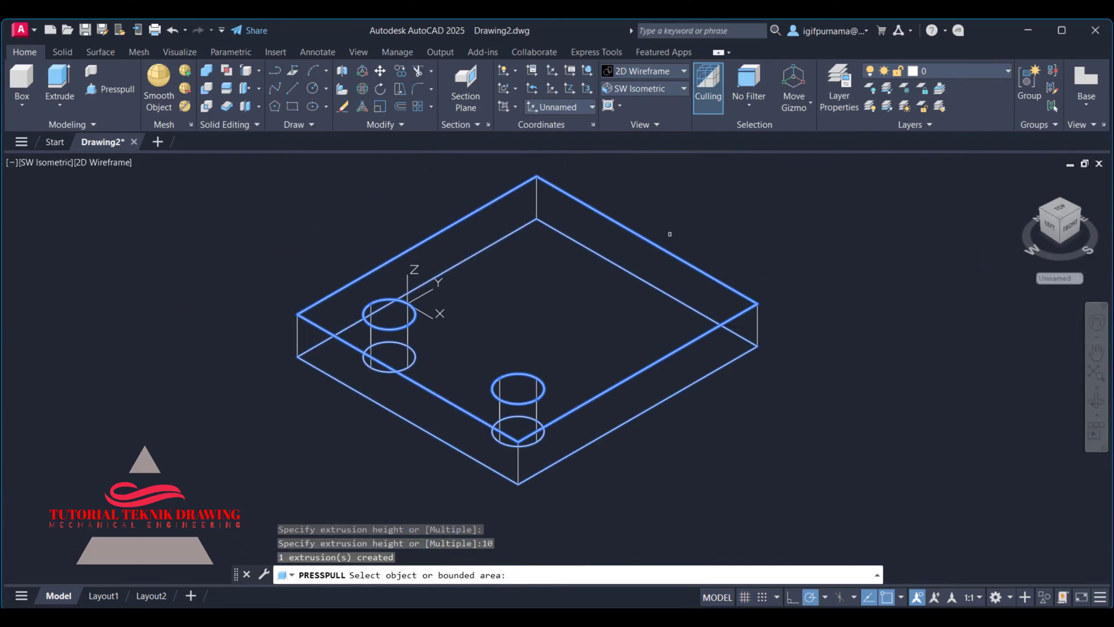
pyautogui.press('Return')
pyautogui.click(636, 75)
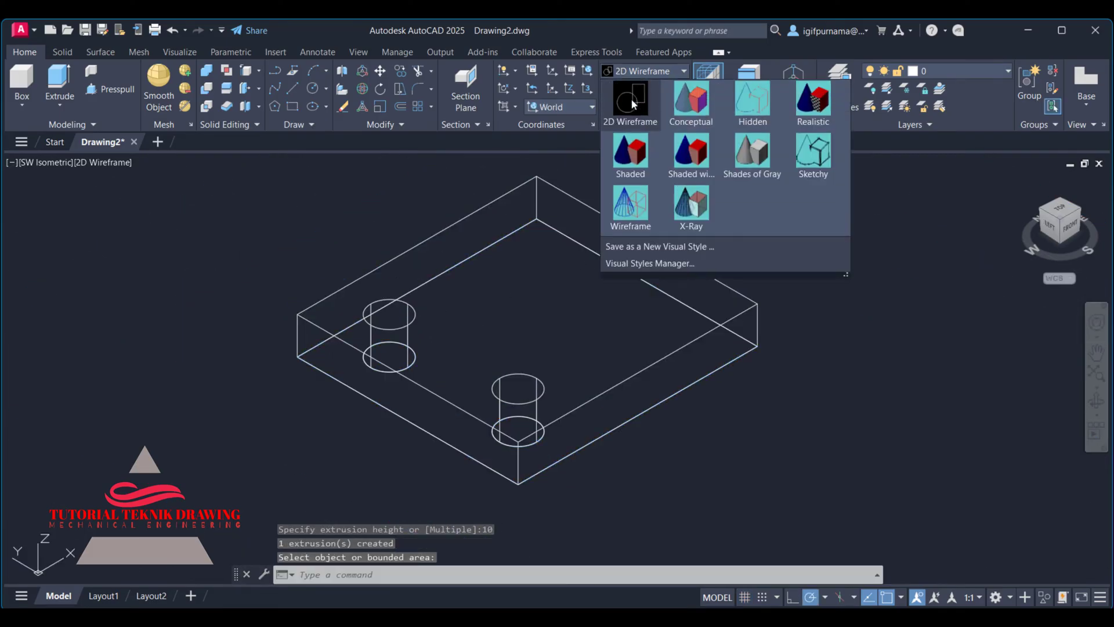
pyautogui.click(638, 153)
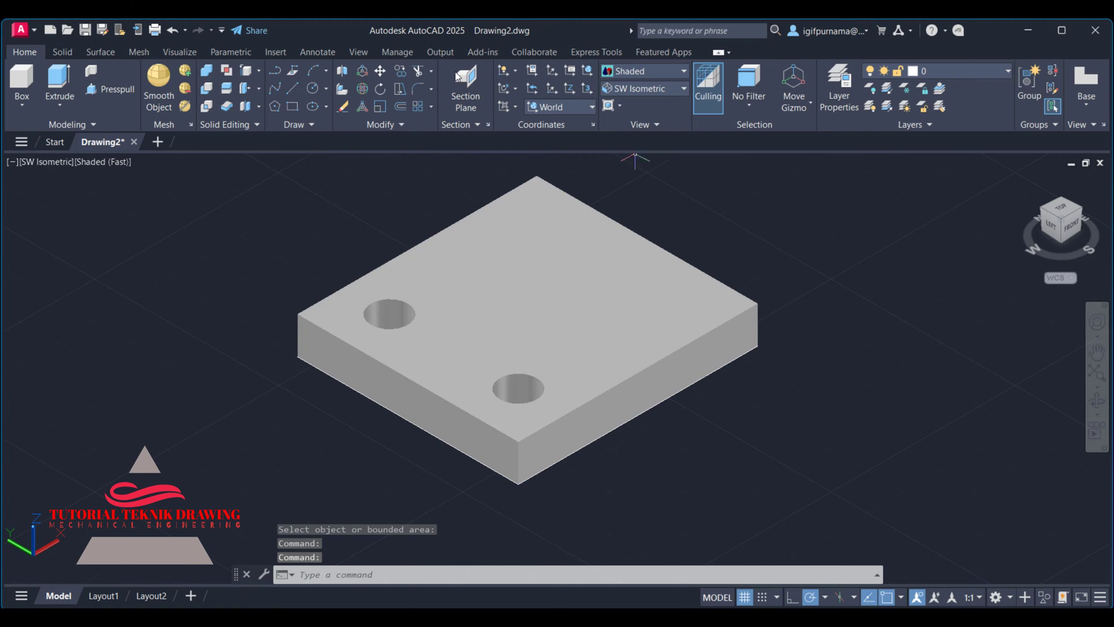
# Move the solid plate aside and erase the leftover 2D outline.
pyautogui.click(380, 75)
pyautogui.click(498, 254)
pyautogui.press('Return')
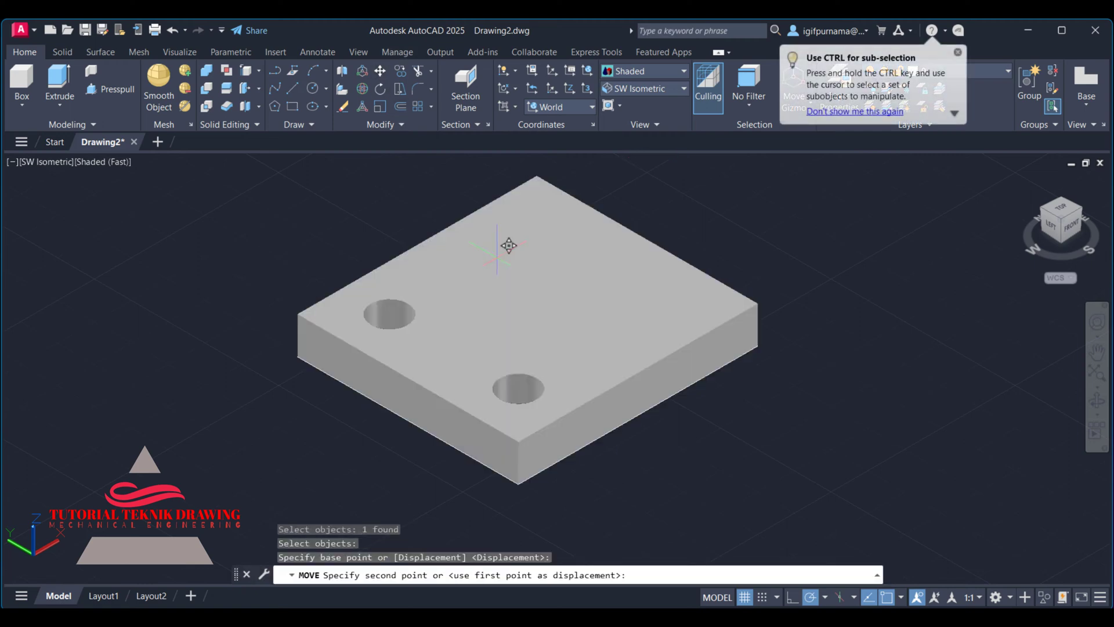
pyautogui.scroll(-4, 343, 225)
pyautogui.click(658, 364)
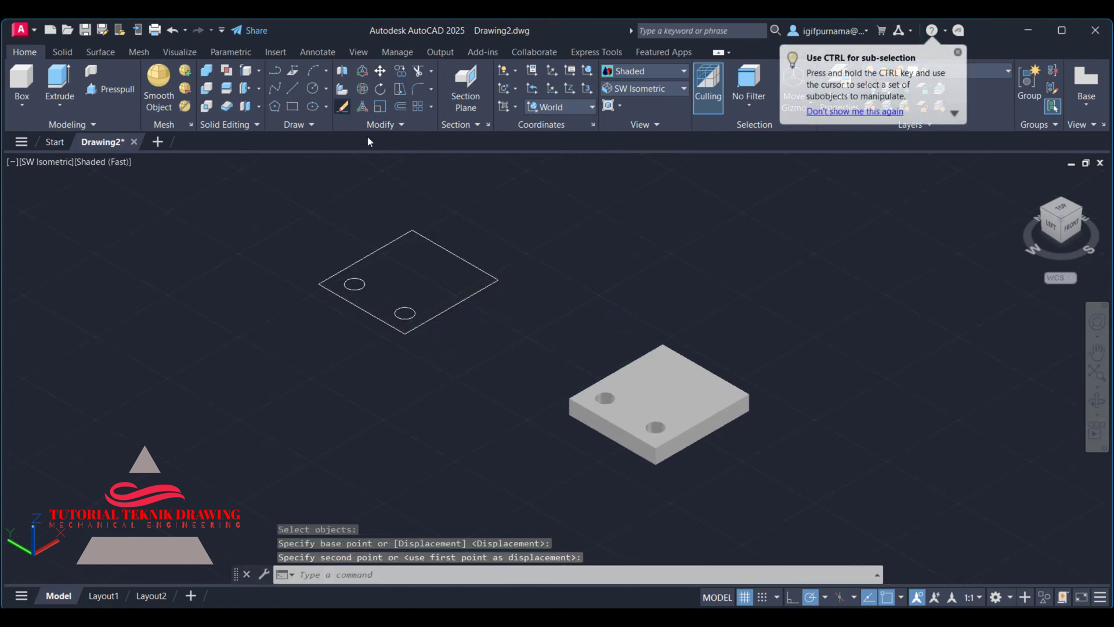
pyautogui.click(343, 106)
pyautogui.click(501, 357)
pyautogui.click(303, 220)
pyautogui.press('Return')
# Center the plate in the view and bring up the bracket reference.
pyautogui.moveTo(567, 241); pyautogui.dragTo(422, 155, button='middle')
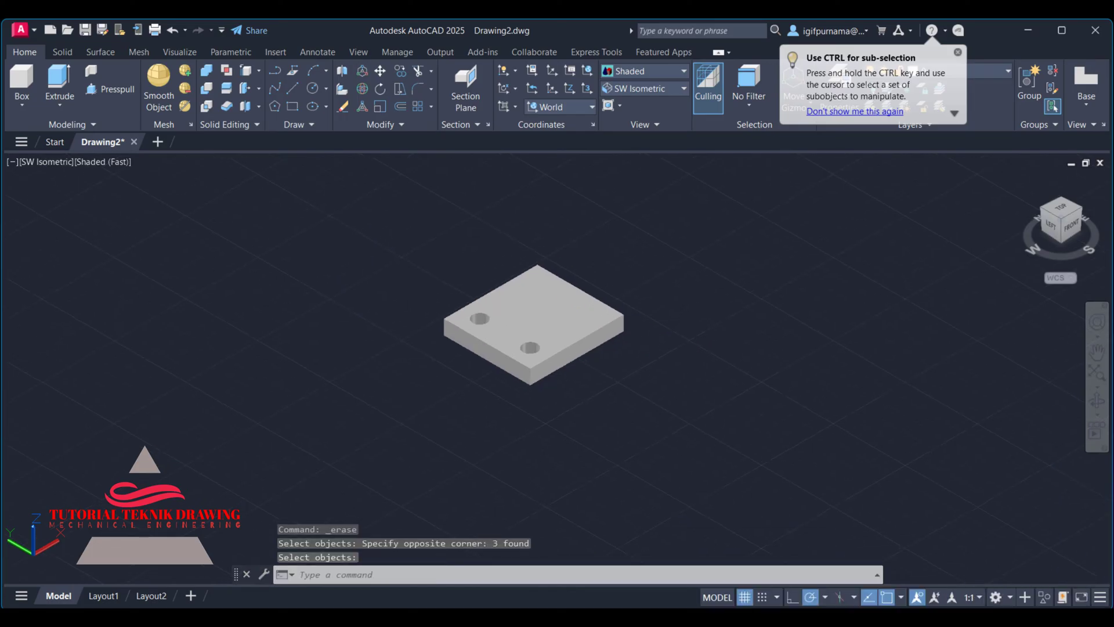
pyautogui.scroll(3, 573, 328)
pyautogui.moveTo(572, 328); pyautogui.dragTo(637, 306, button='middle')
pyautogui.scroll(3, 637, 306)
pyautogui.scroll(-3, 641, 293)
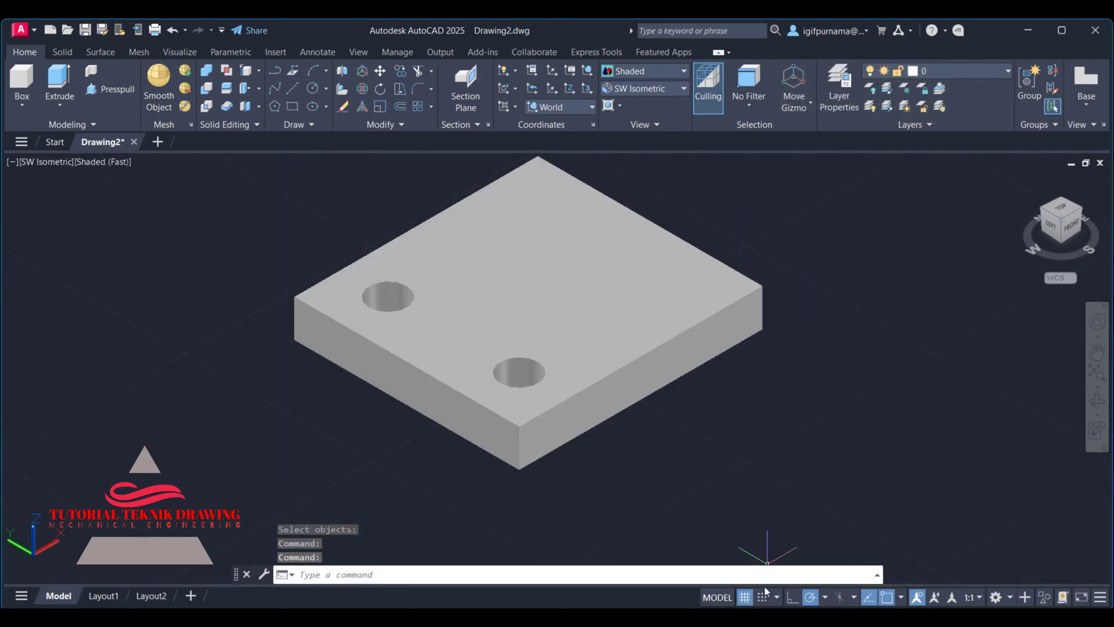
pyautogui.hotkey('alt', 'Tab')
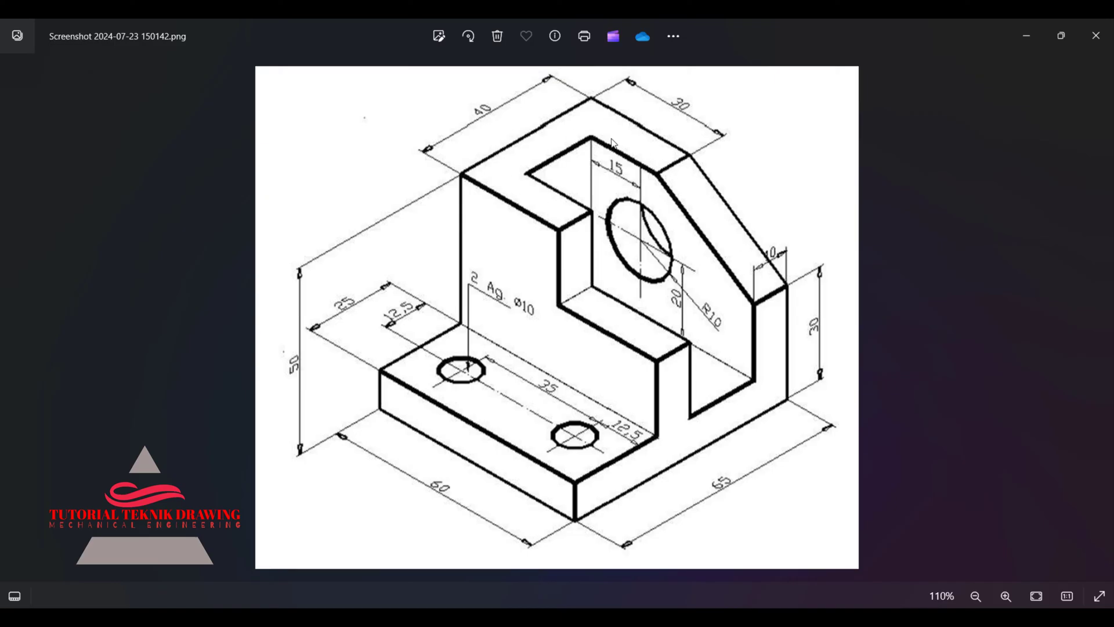
# Copy the plate's top back-right edge 10 units along with SOLIDEDIT Edge Copy.
pyautogui.click(1023, 47)
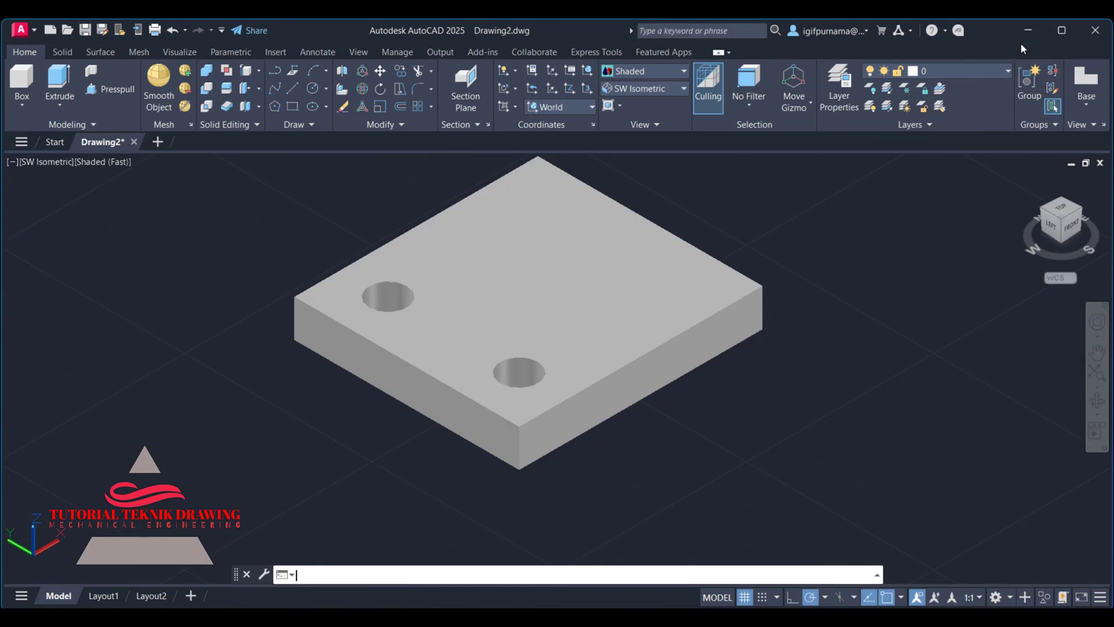
pyautogui.click(259, 71)
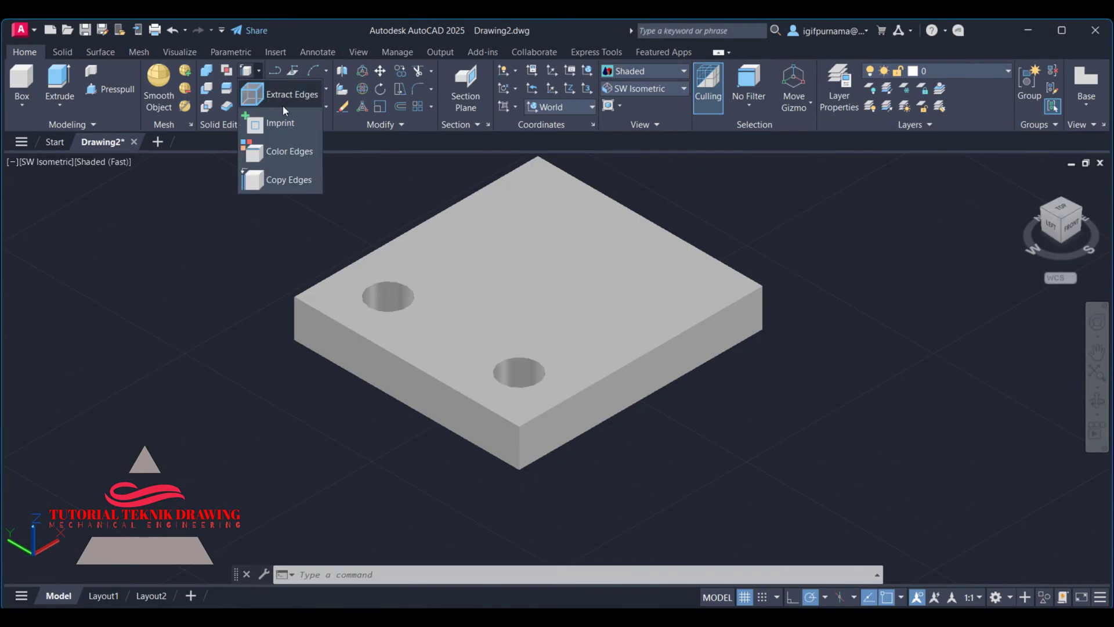
pyautogui.click(259, 69)
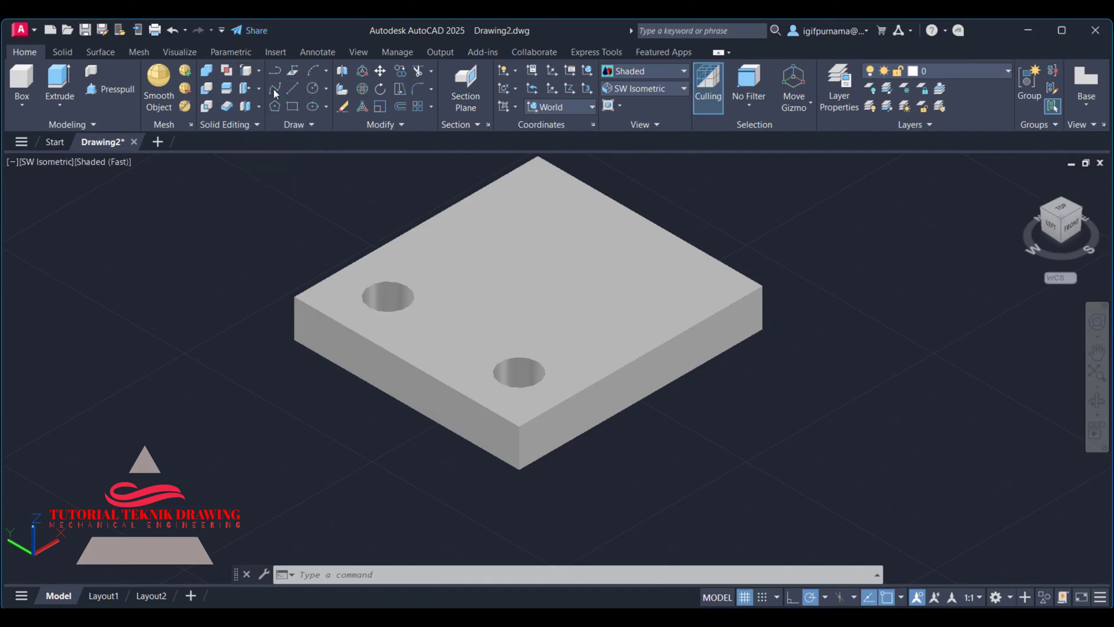
pyautogui.click(259, 71)
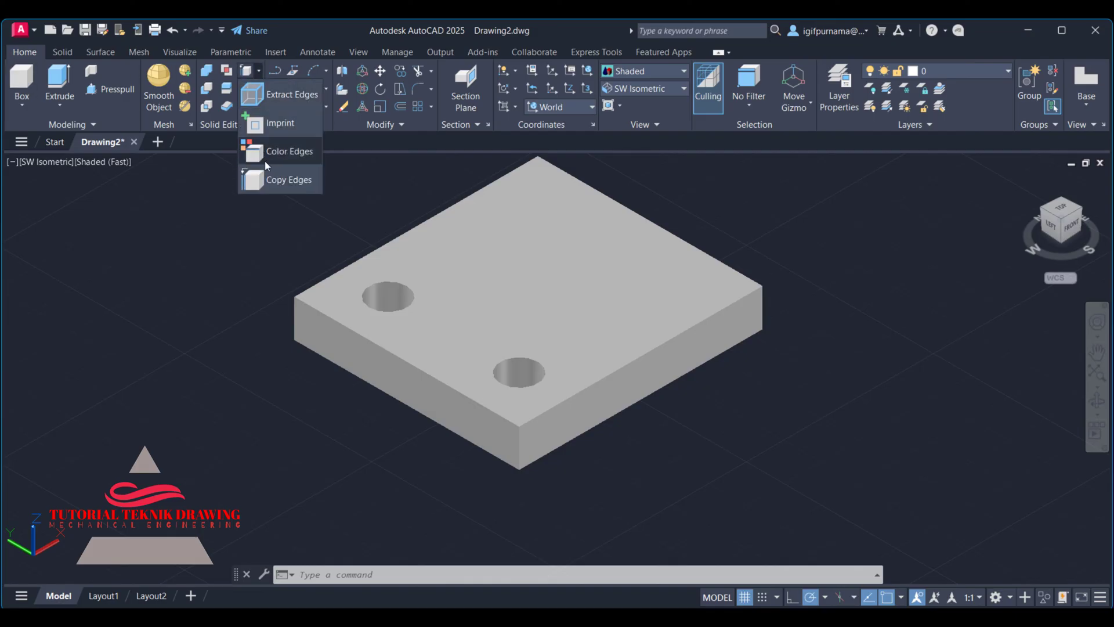
pyautogui.click(287, 181)
pyautogui.click(627, 202)
pyautogui.rightClick(631, 188)
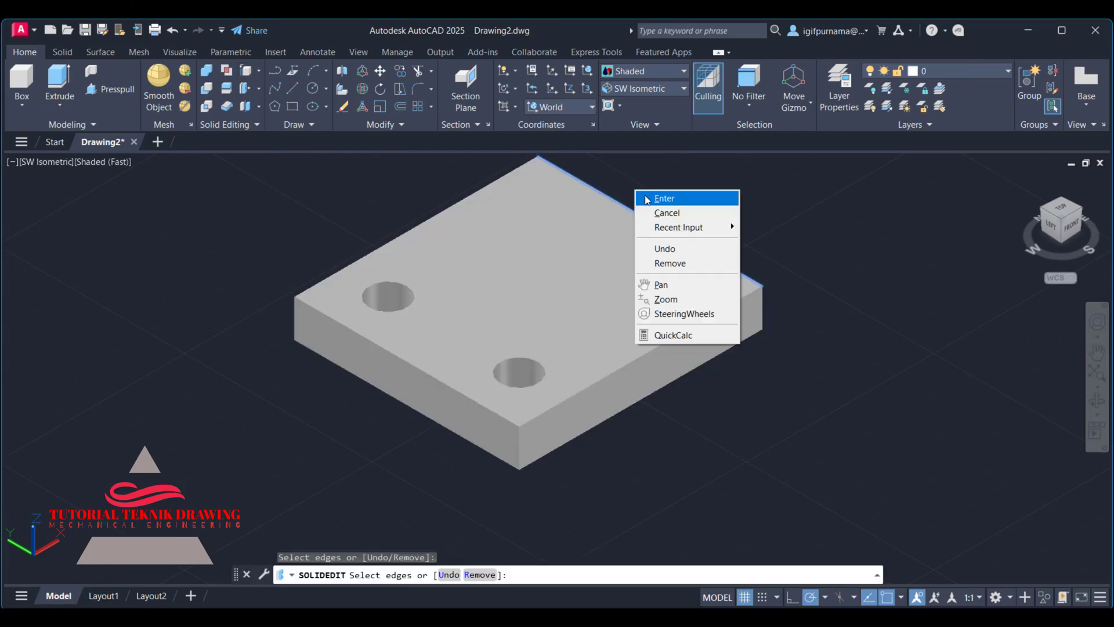
pyautogui.click(650, 198)
pyautogui.click(535, 157)
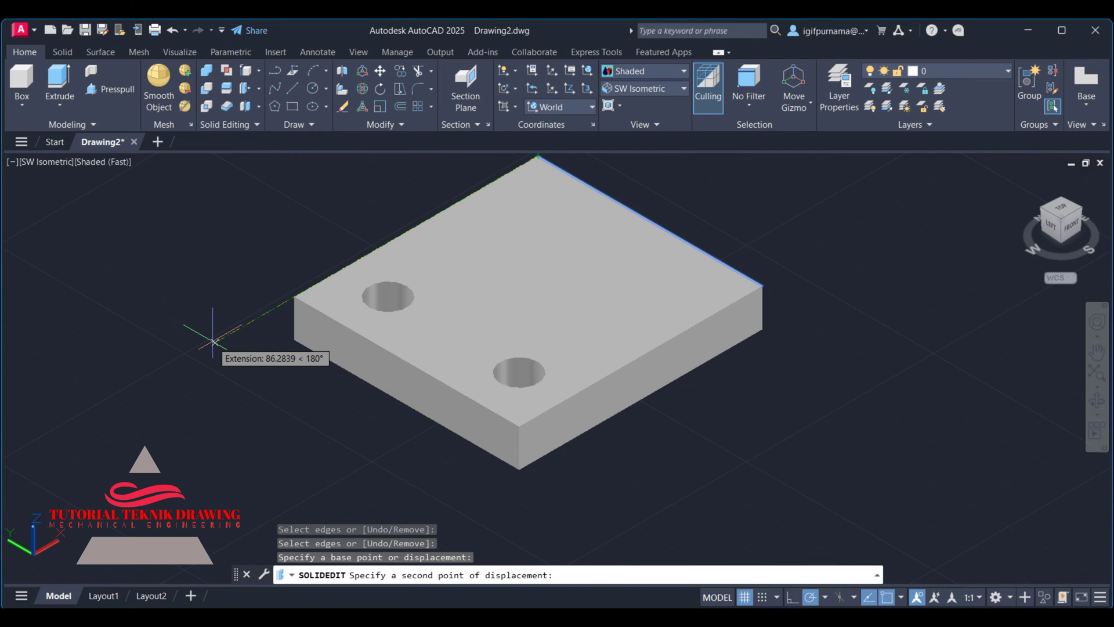
pyautogui.write('10')
pyautogui.press('Return')
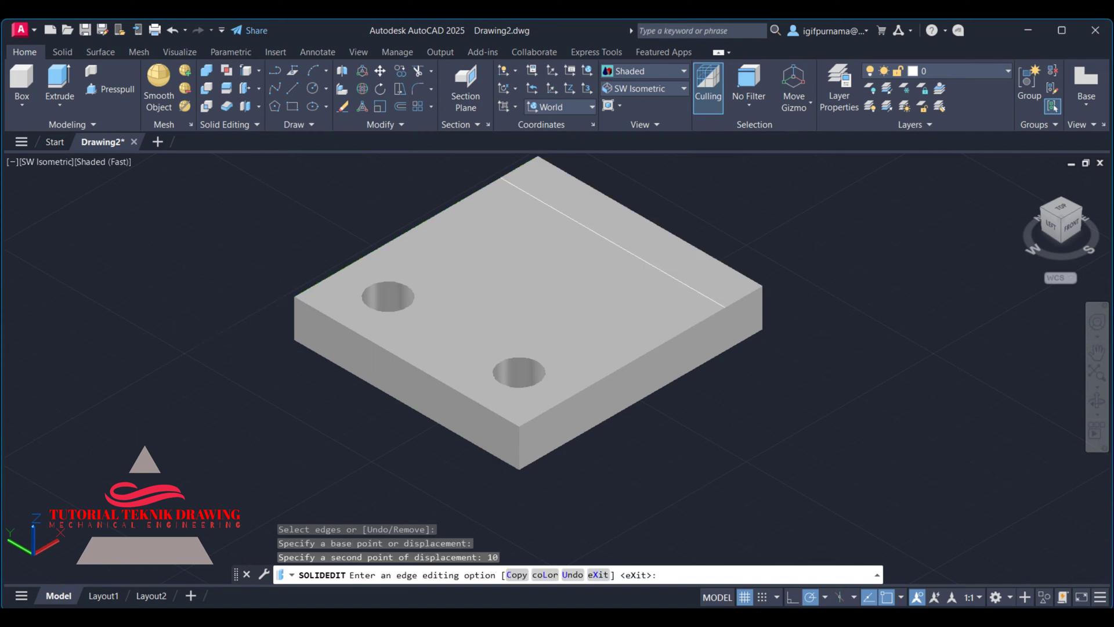
# Copy the top back-right edge again with a 40-unit displacement.
pyautogui.click(406, 89)
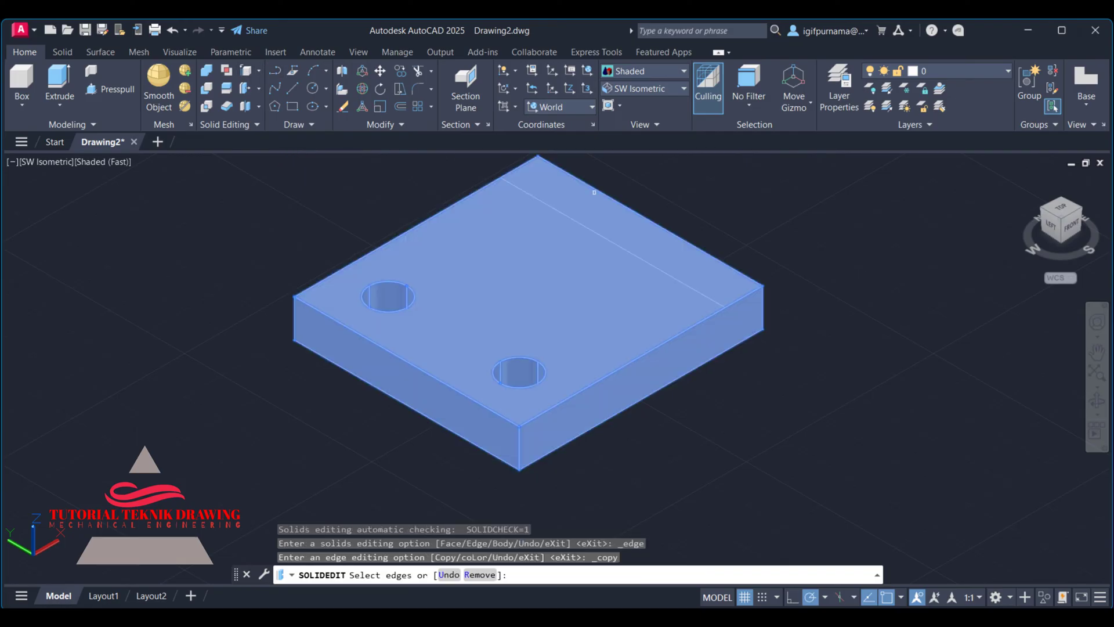
pyautogui.click(595, 188)
pyautogui.press('Escape')
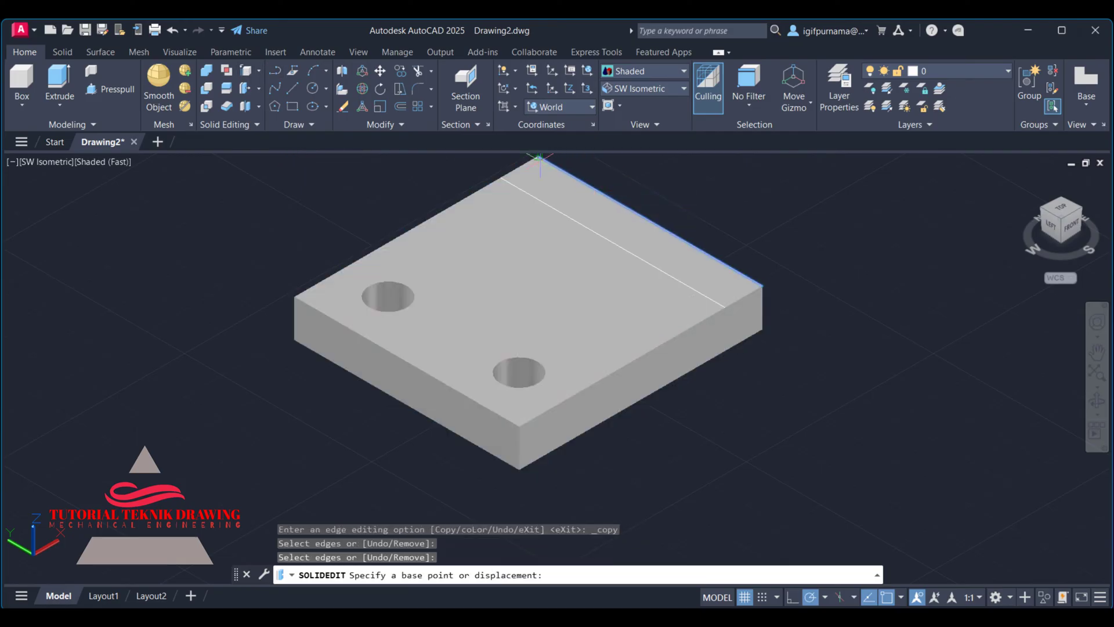
pyautogui.click(538, 157)
pyautogui.write('40')
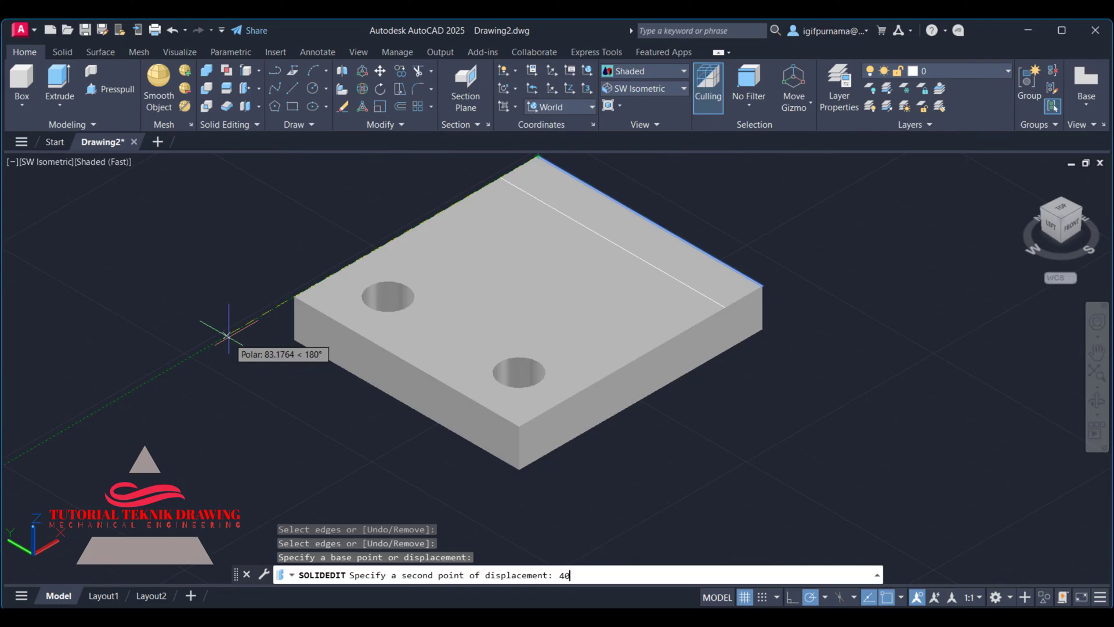
pyautogui.press('Return')
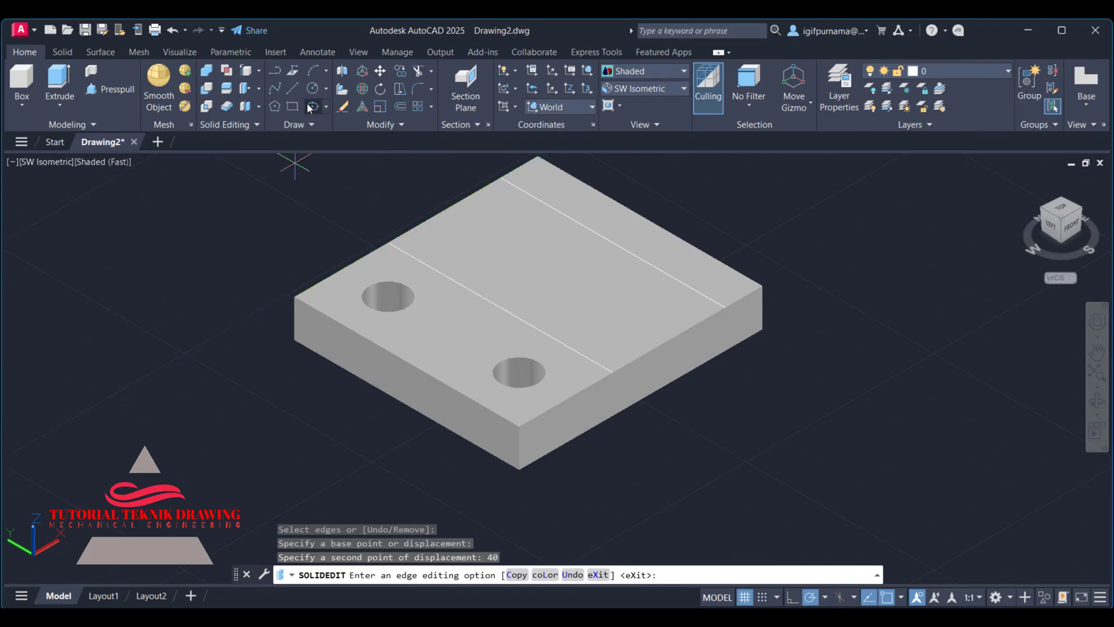
pyautogui.click(206, 70)
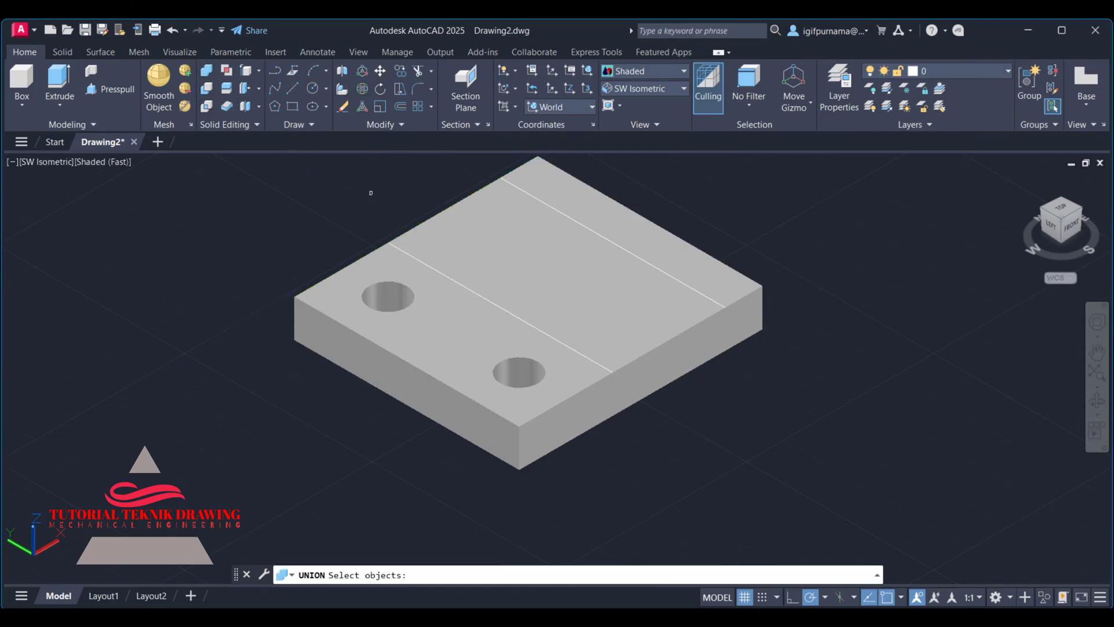
# Copy the plate's back-left top edge with a 10-unit displacement.
pyautogui.click(407, 231)
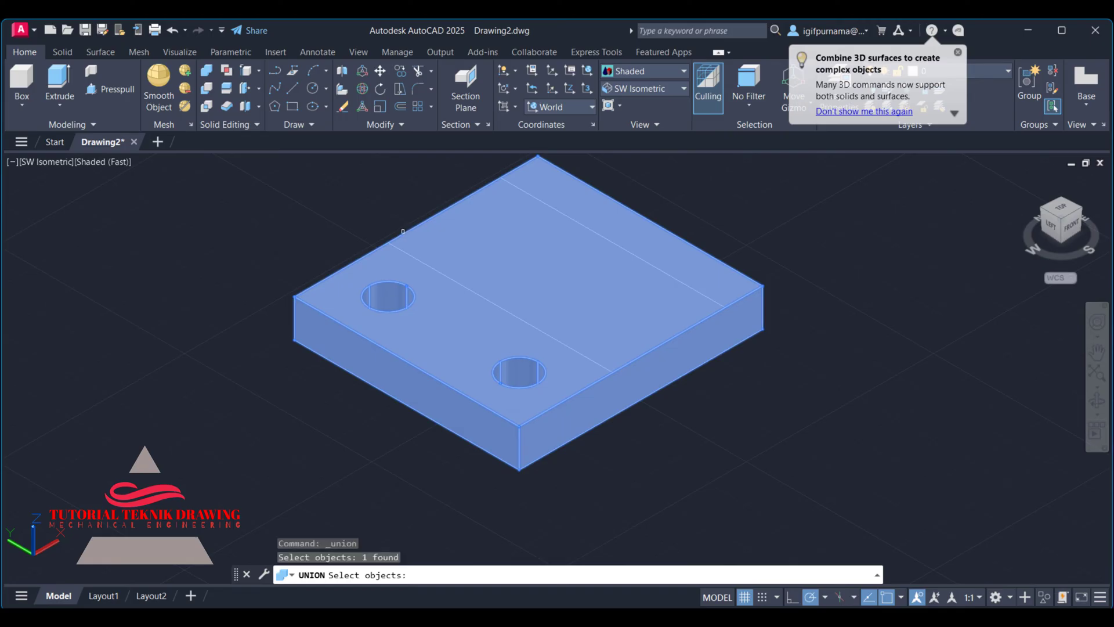
pyautogui.click(402, 232)
pyautogui.click(246, 70)
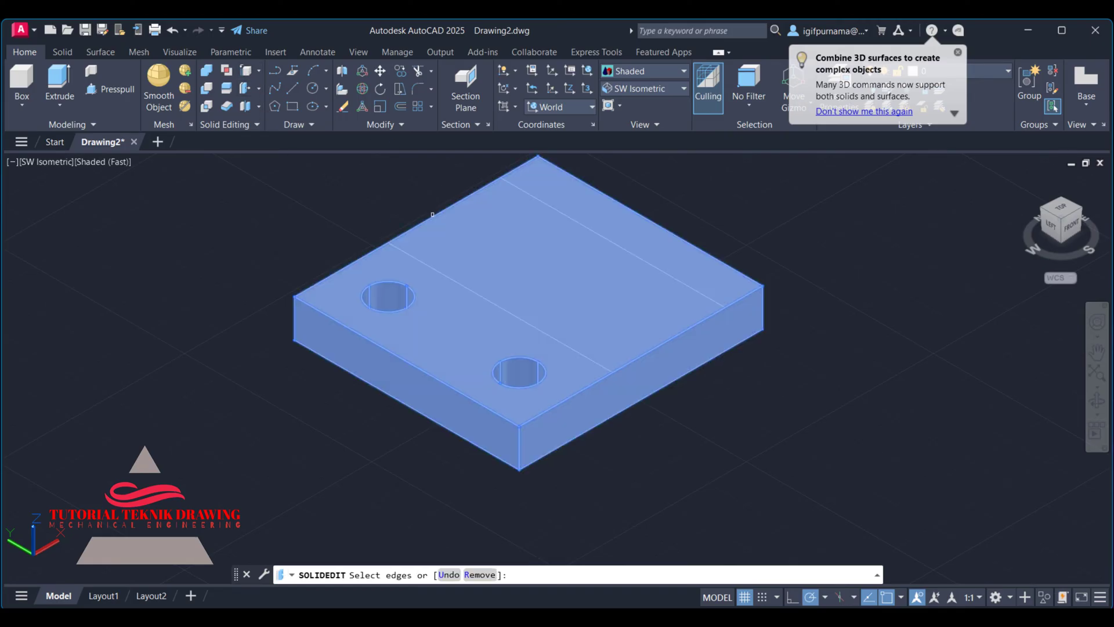
pyautogui.click(432, 215)
pyautogui.rightClick(434, 216)
pyautogui.click(449, 224)
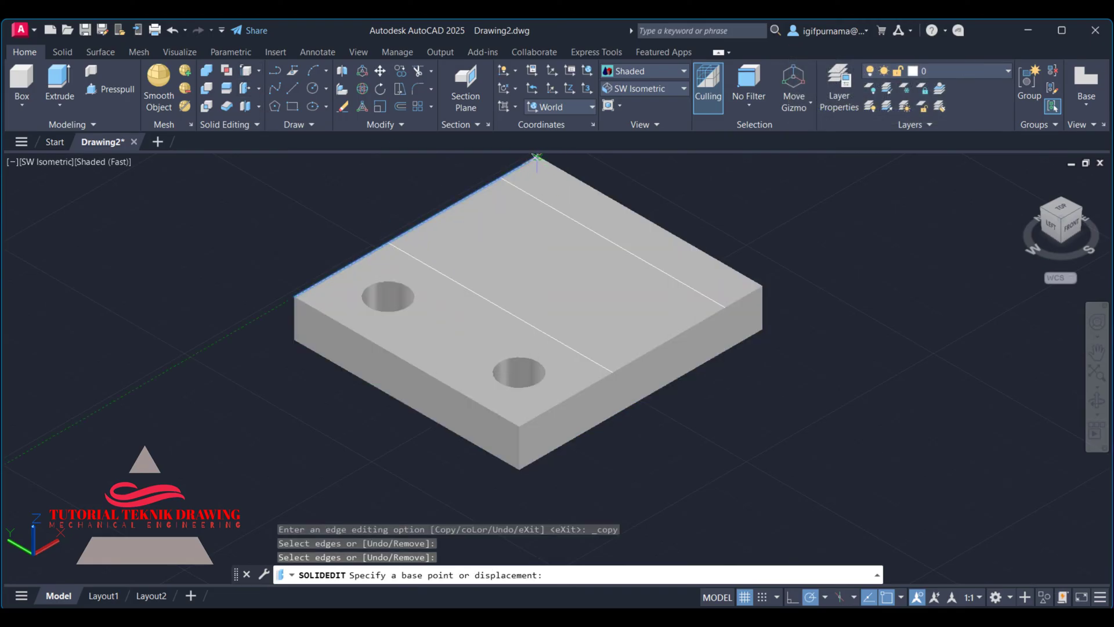
pyautogui.click(537, 157)
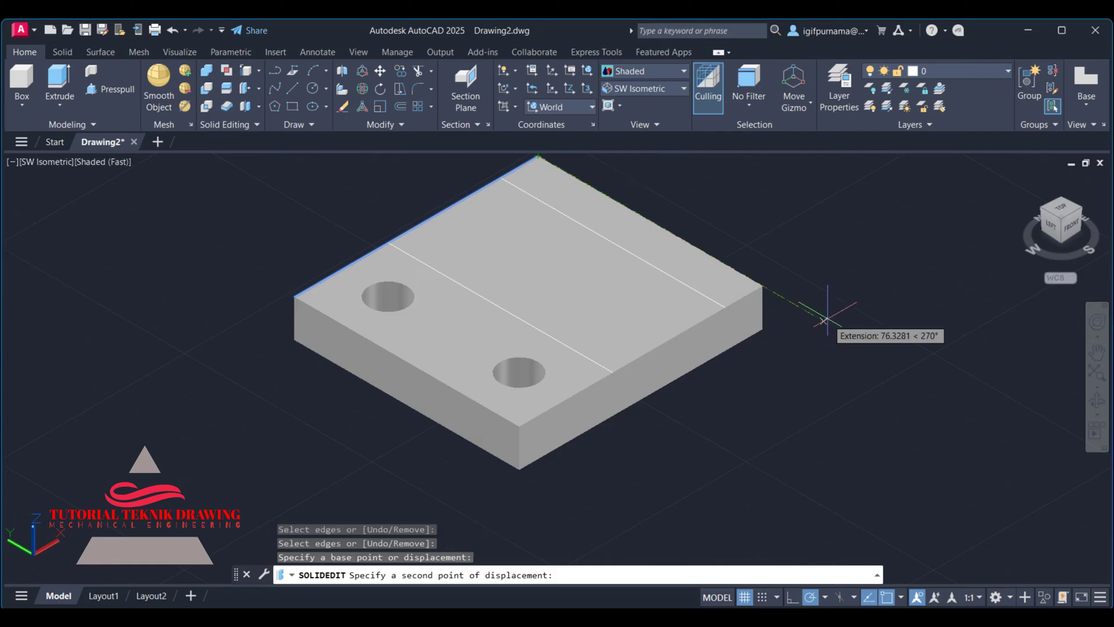
pyautogui.write('11')
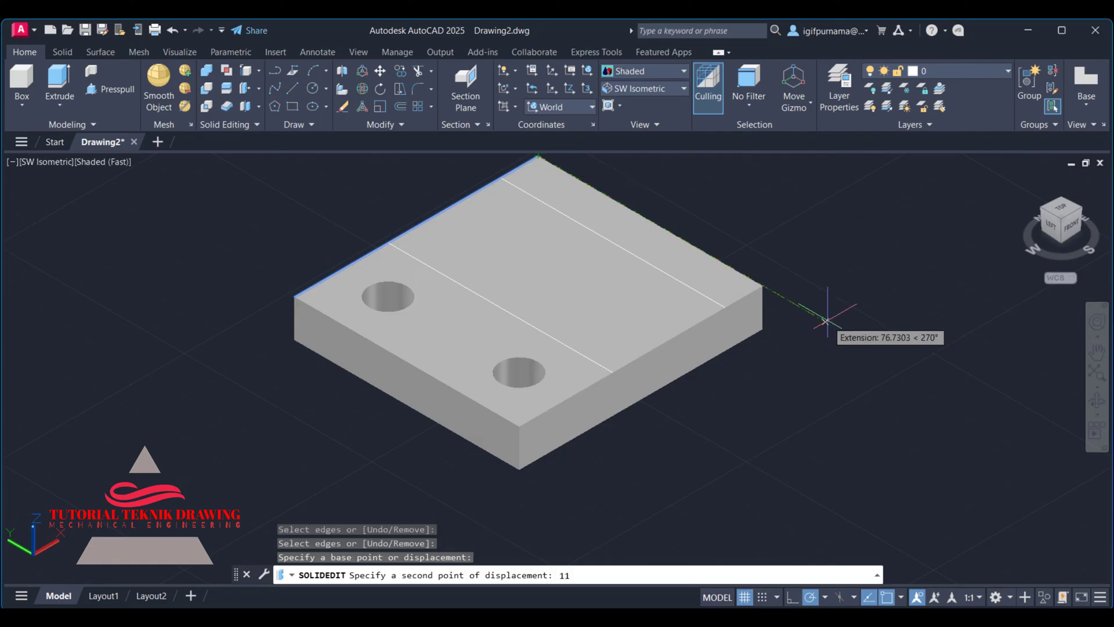
pyautogui.press('Return')
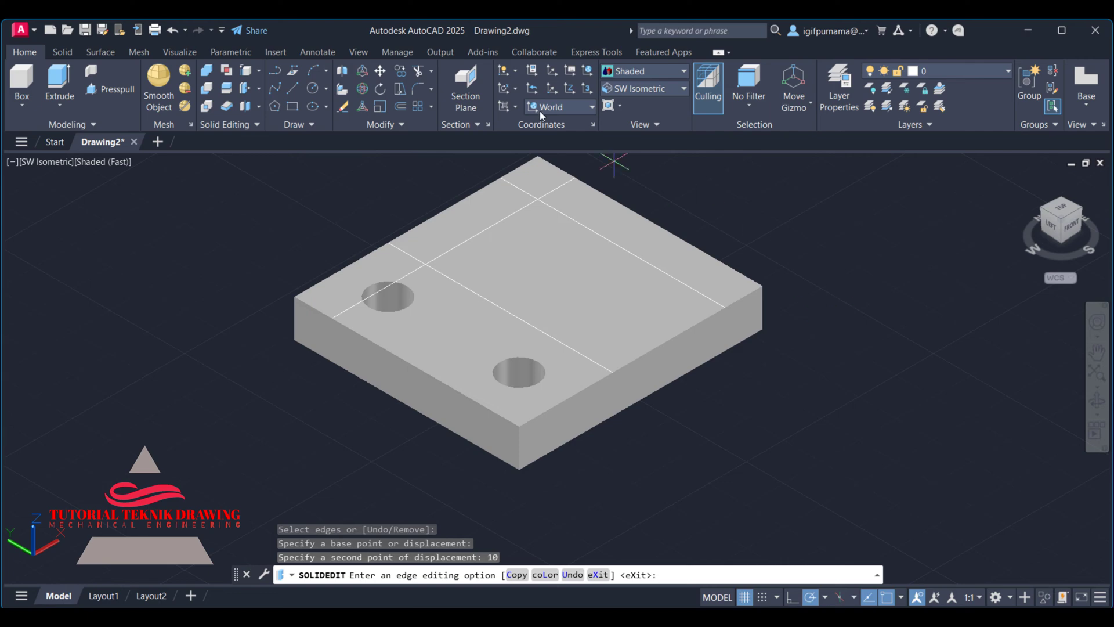
# Begin another back-left edge copy from the top corner, then view the reference drawing.
pyautogui.click(250, 73)
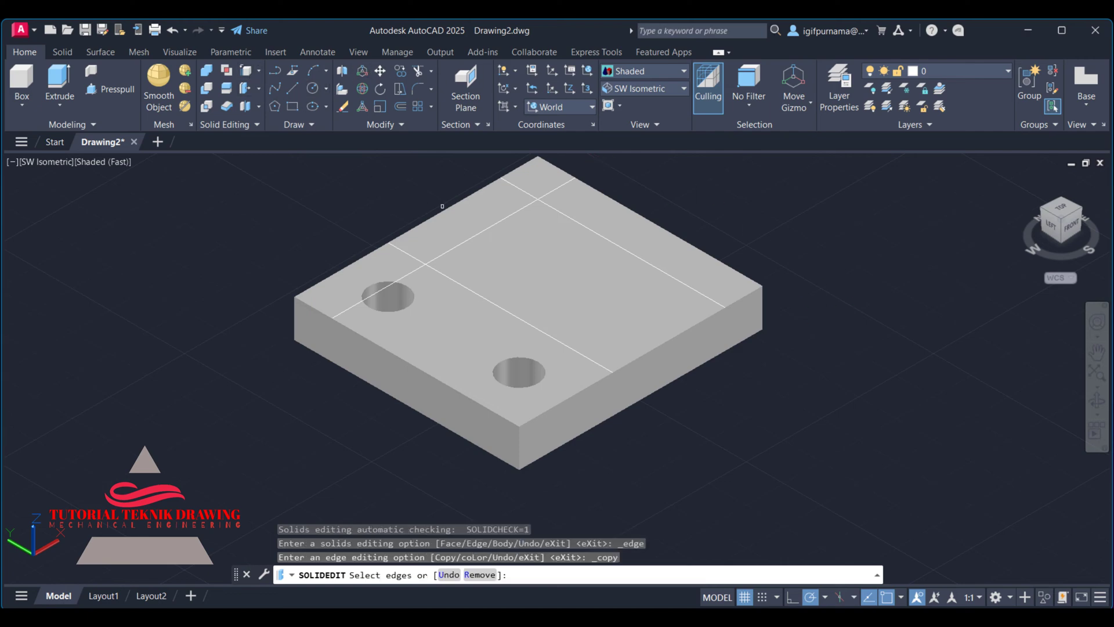
pyautogui.click(442, 206)
pyautogui.rightClick(442, 208)
pyautogui.click(464, 219)
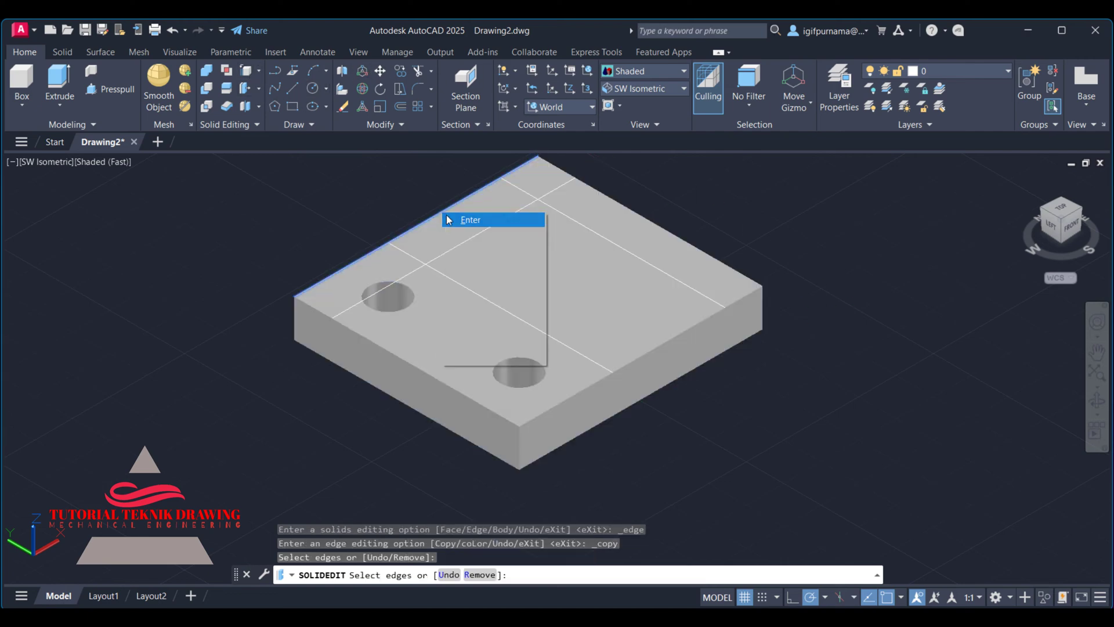
pyautogui.click(538, 156)
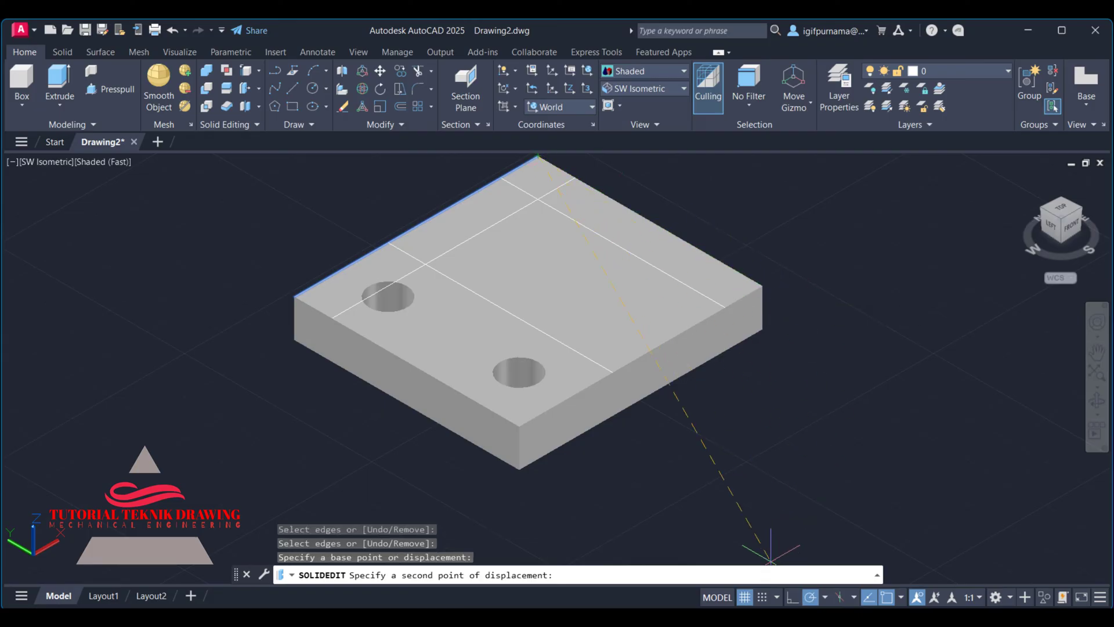
pyautogui.hotkey('alt', 'Tab')
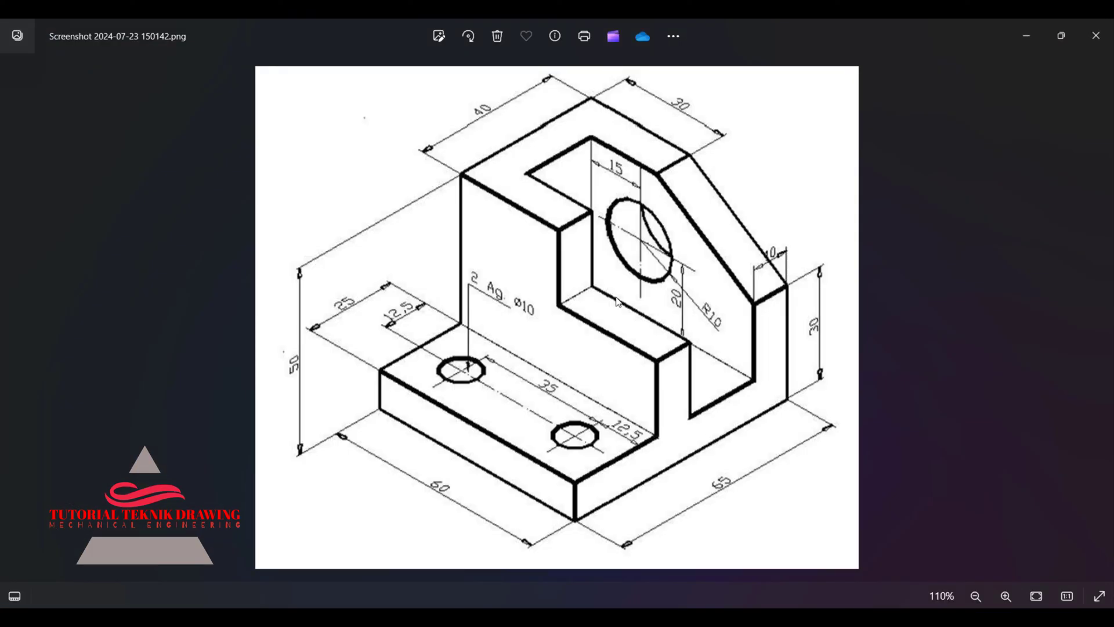
# Finish the pending 30-unit edge copy, then copy the back-right top edge 30 units inward.
pyautogui.click(1030, 35)
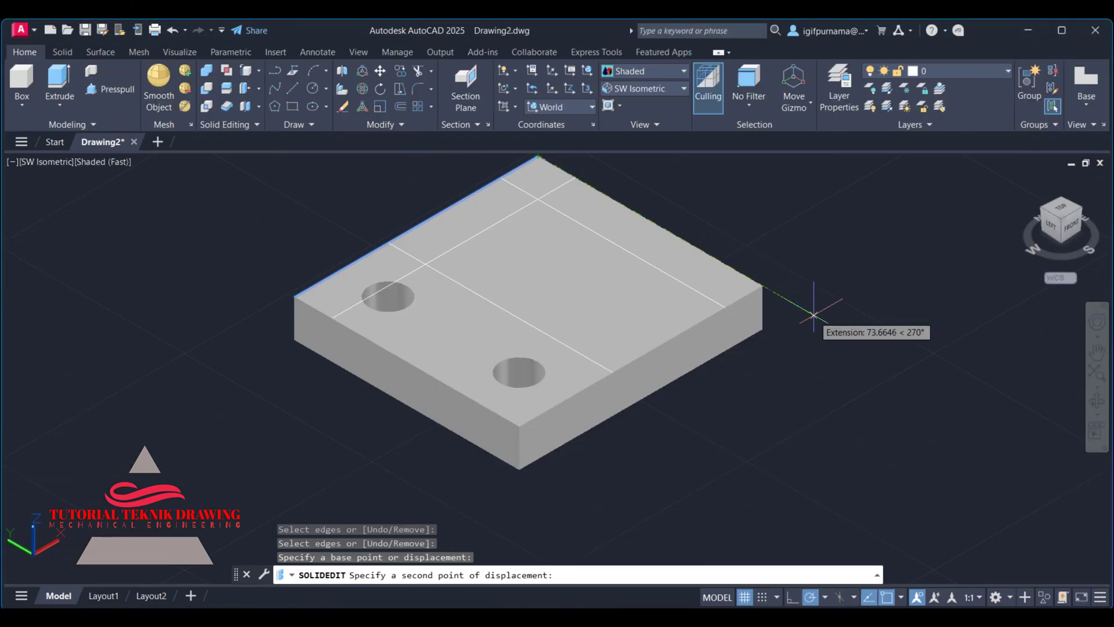
pyautogui.write('30')
pyautogui.press('Return')
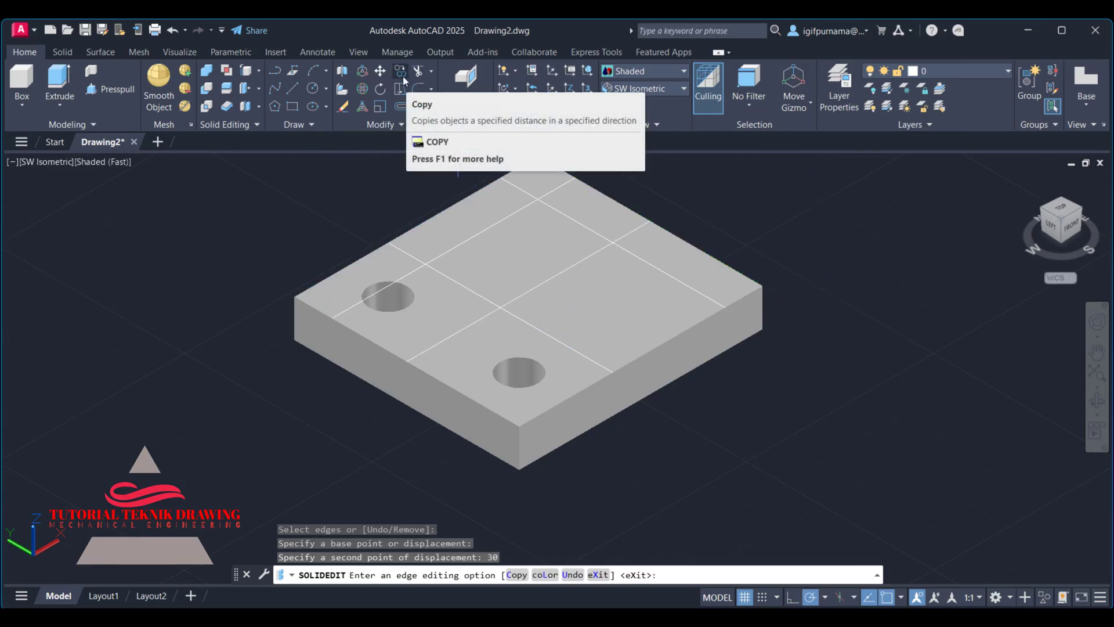
pyautogui.click(258, 71)
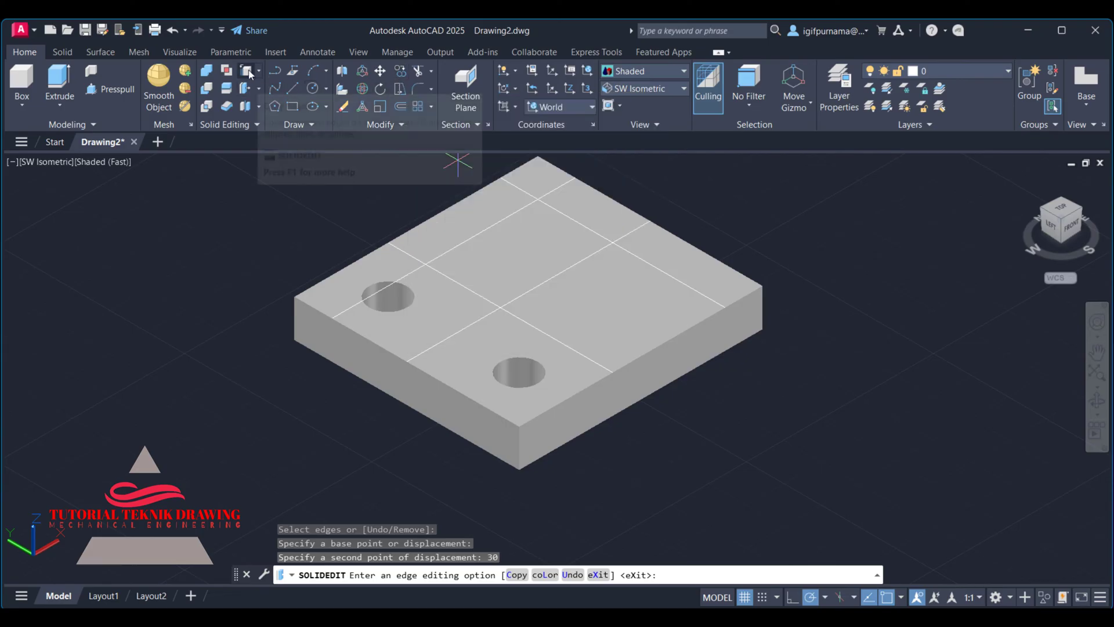
pyautogui.click(278, 168)
pyautogui.click(736, 268)
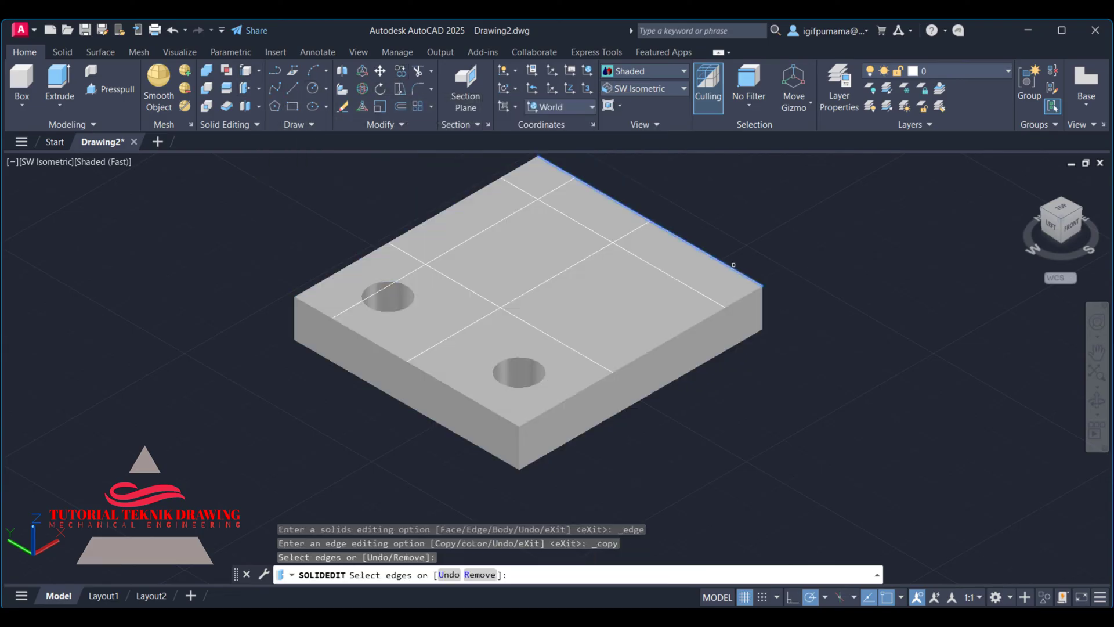
pyautogui.rightClick(739, 272)
pyautogui.click(751, 276)
pyautogui.click(762, 284)
pyautogui.write('30')
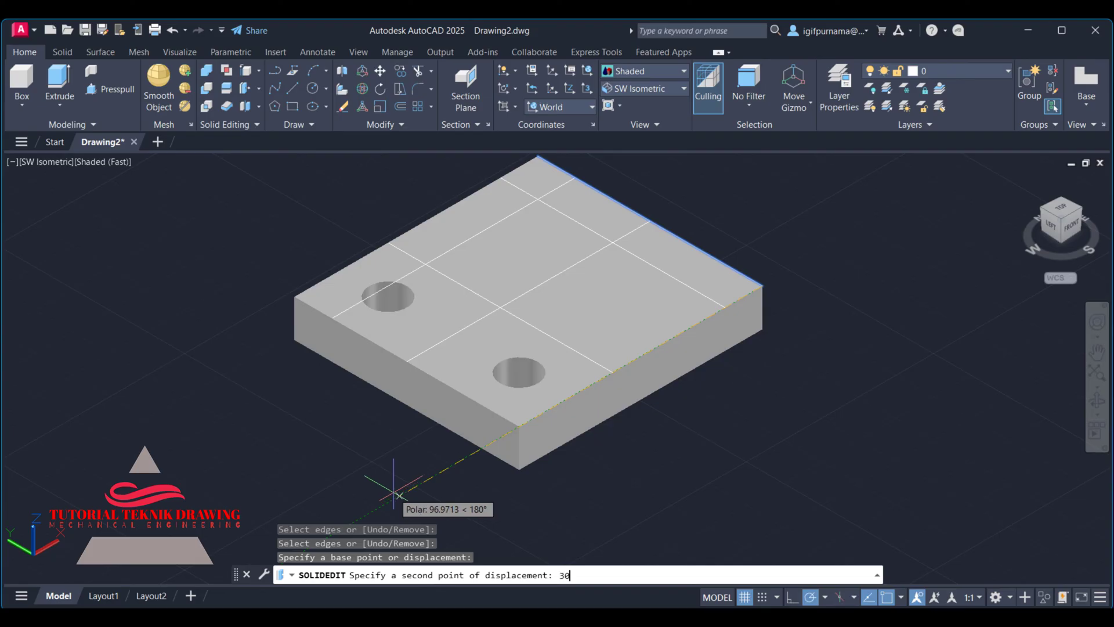
pyautogui.press('Return')
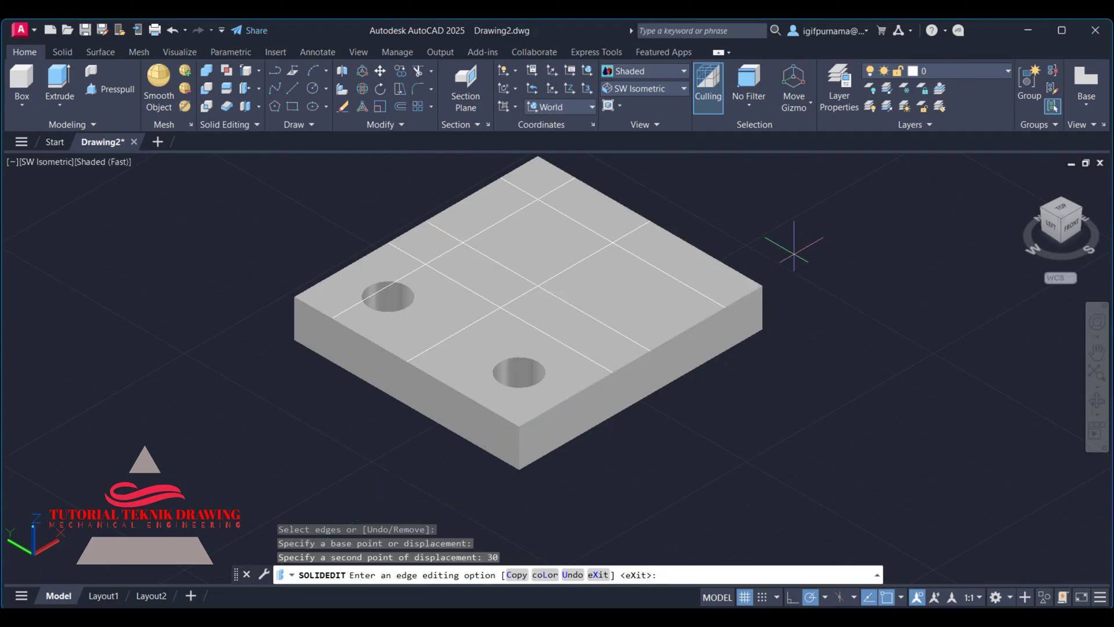
pyautogui.moveTo(789, 252); pyautogui.dragTo(803, 284, button='middle')
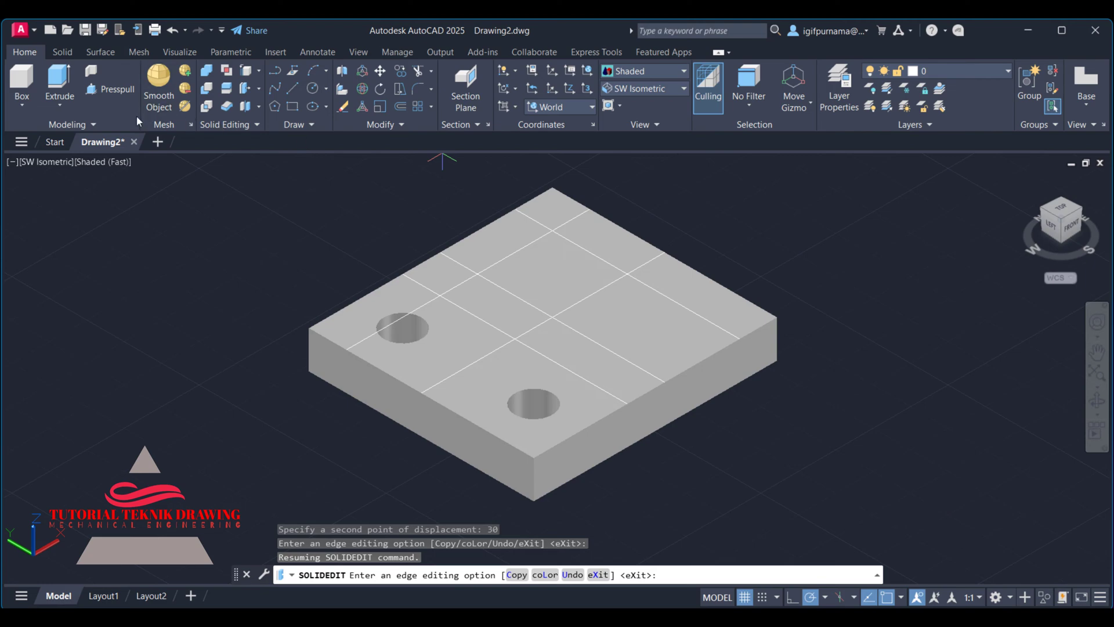
# Press-pull the back corner block and four areas beside the column up by 40.
pyautogui.click(107, 92)
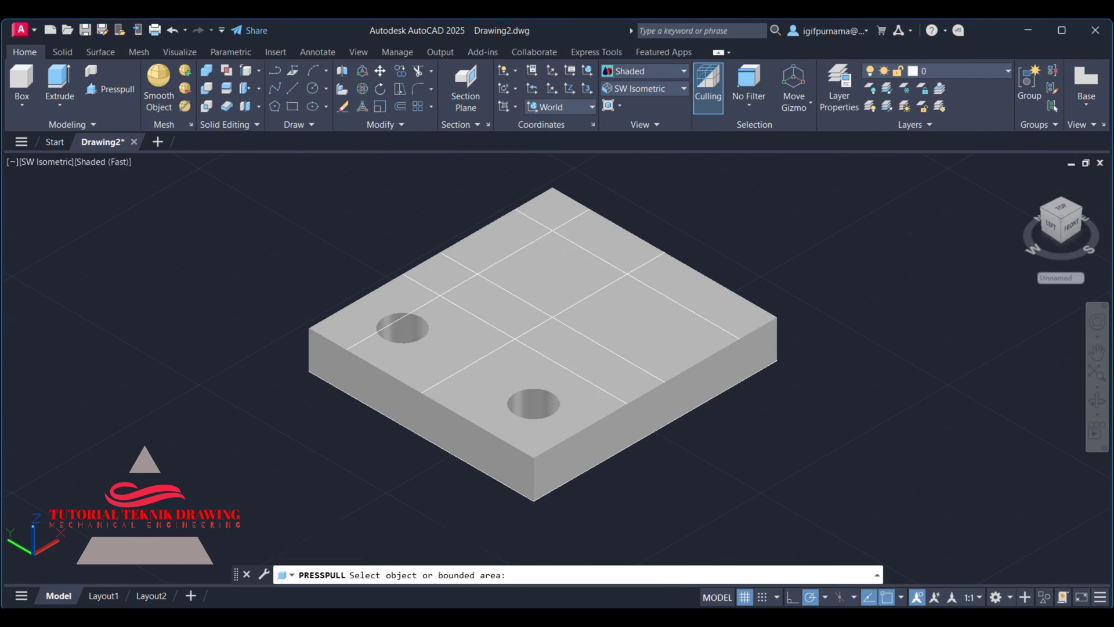
pyautogui.click(603, 242)
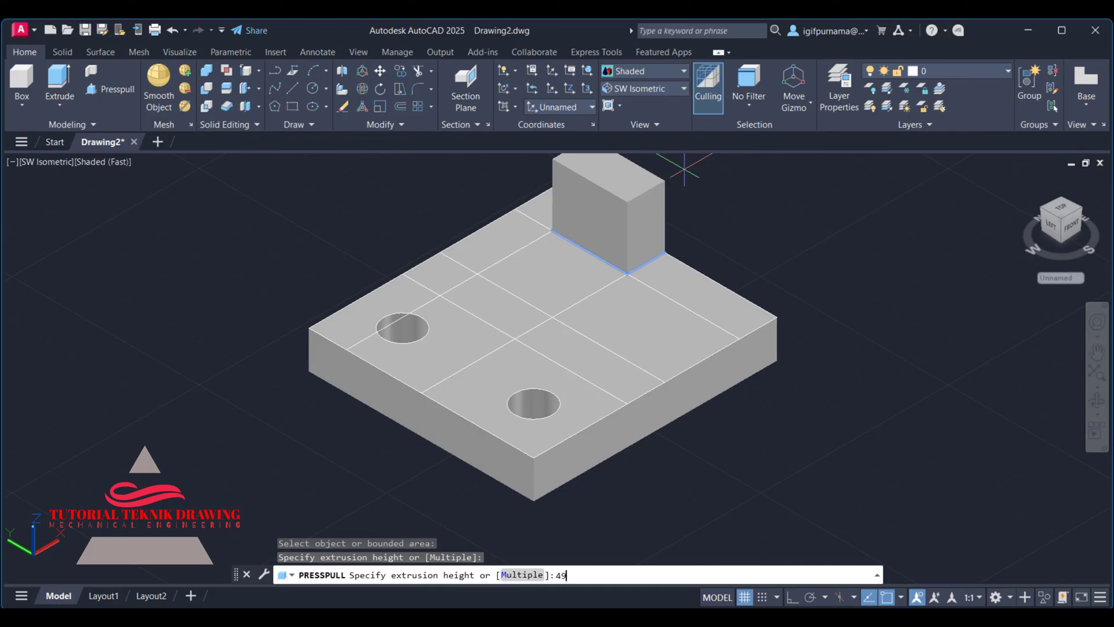
pyautogui.write('0')
pyautogui.press('Return')
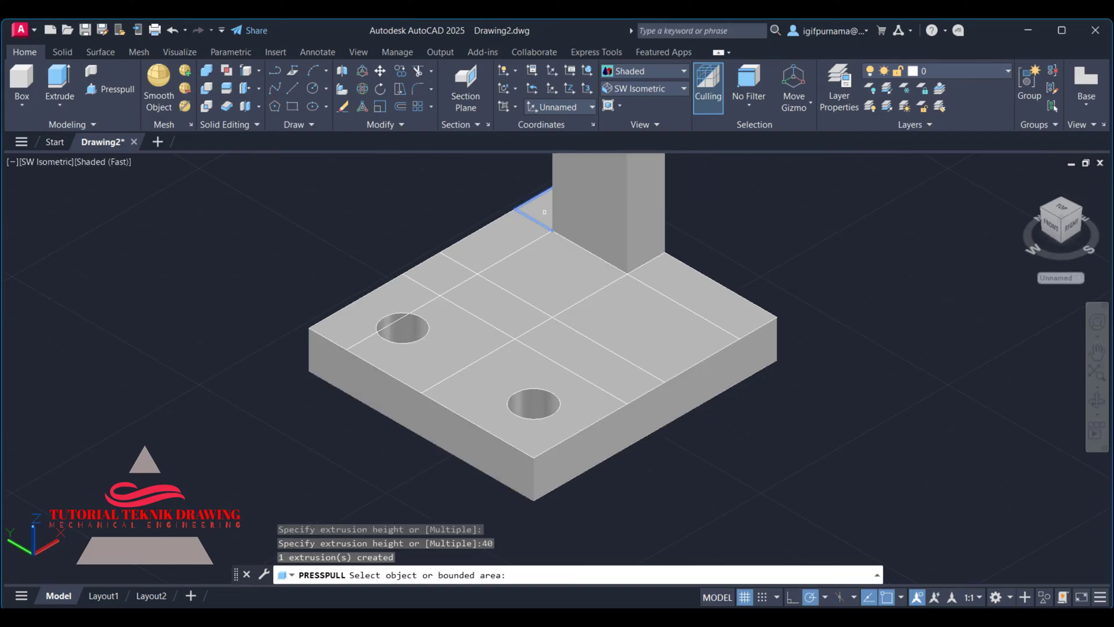
pyautogui.click(532, 210)
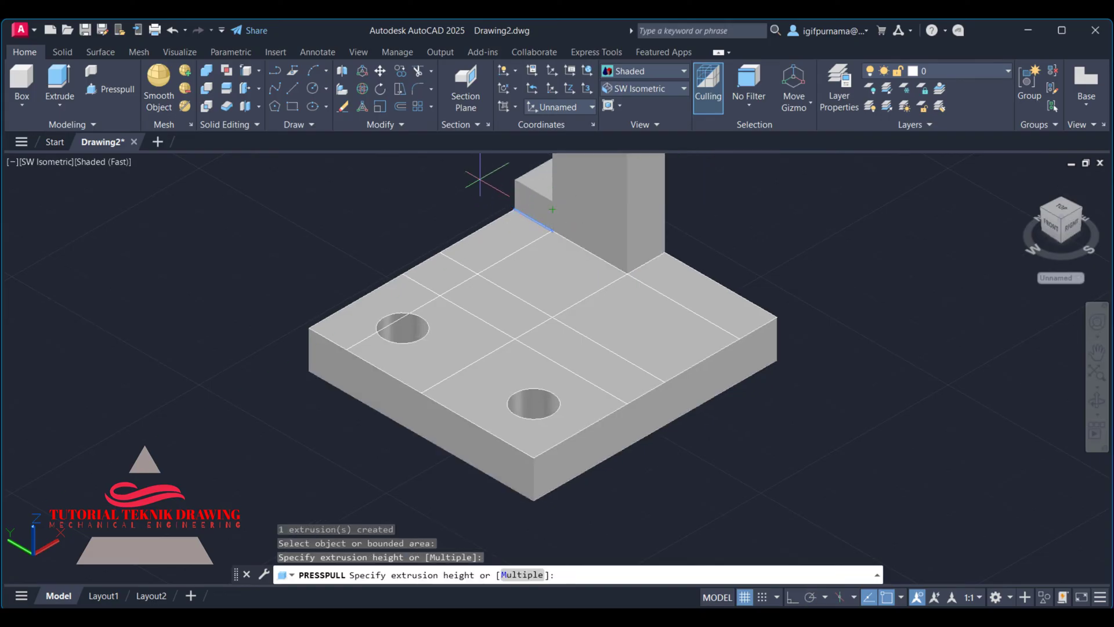
pyautogui.write('40')
pyautogui.press('Return')
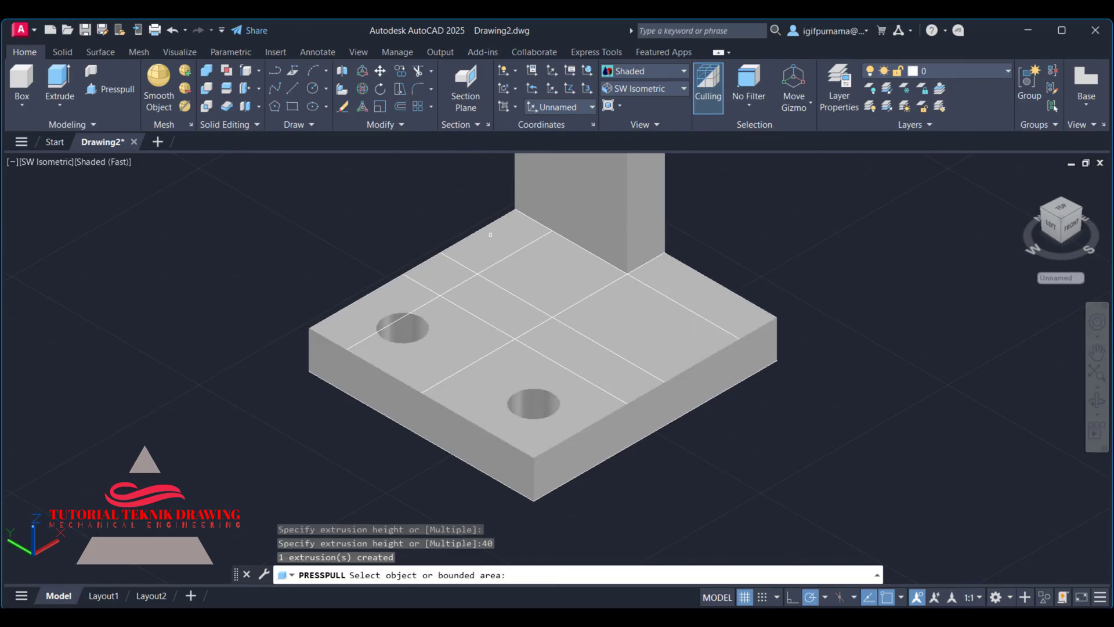
pyautogui.click(500, 247)
pyautogui.write('40')
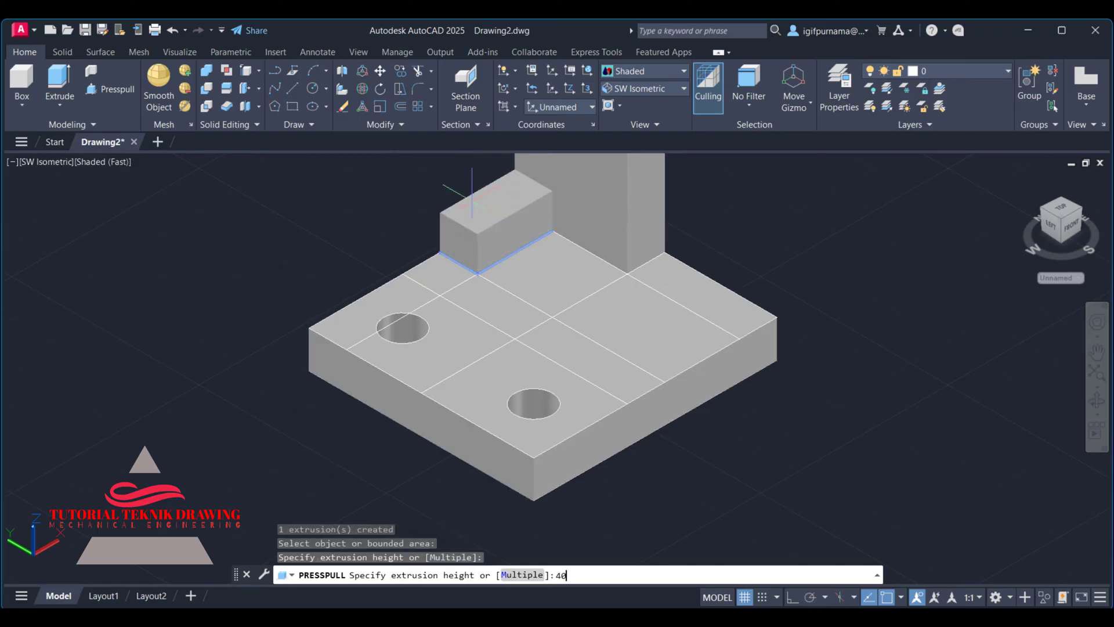
pyautogui.press('Return')
pyautogui.click(440, 273)
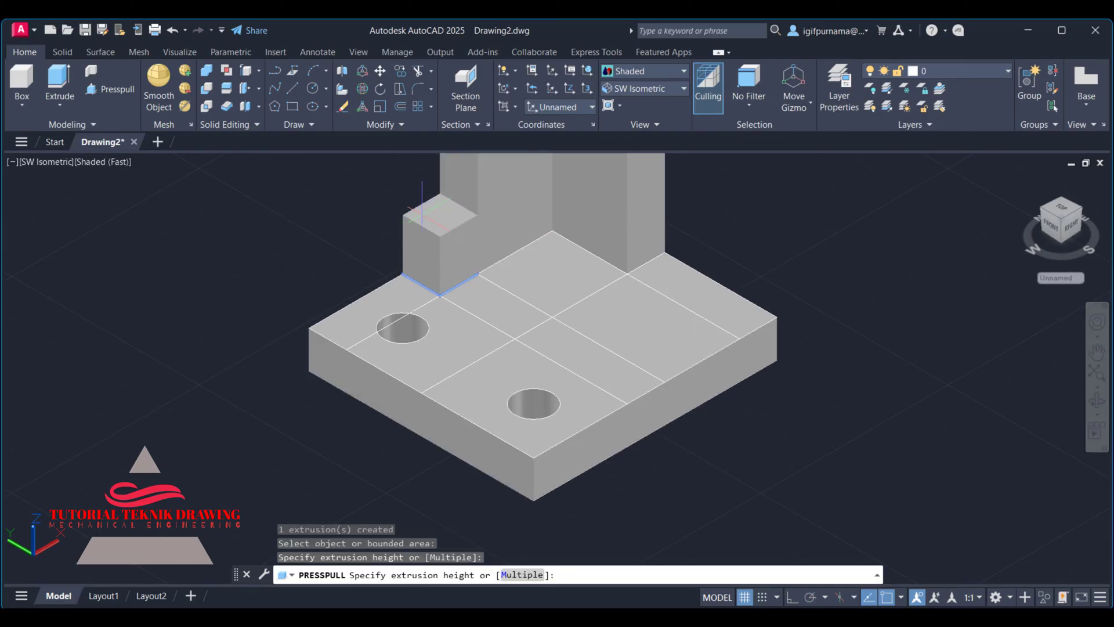
pyautogui.write('40')
pyautogui.press('Return')
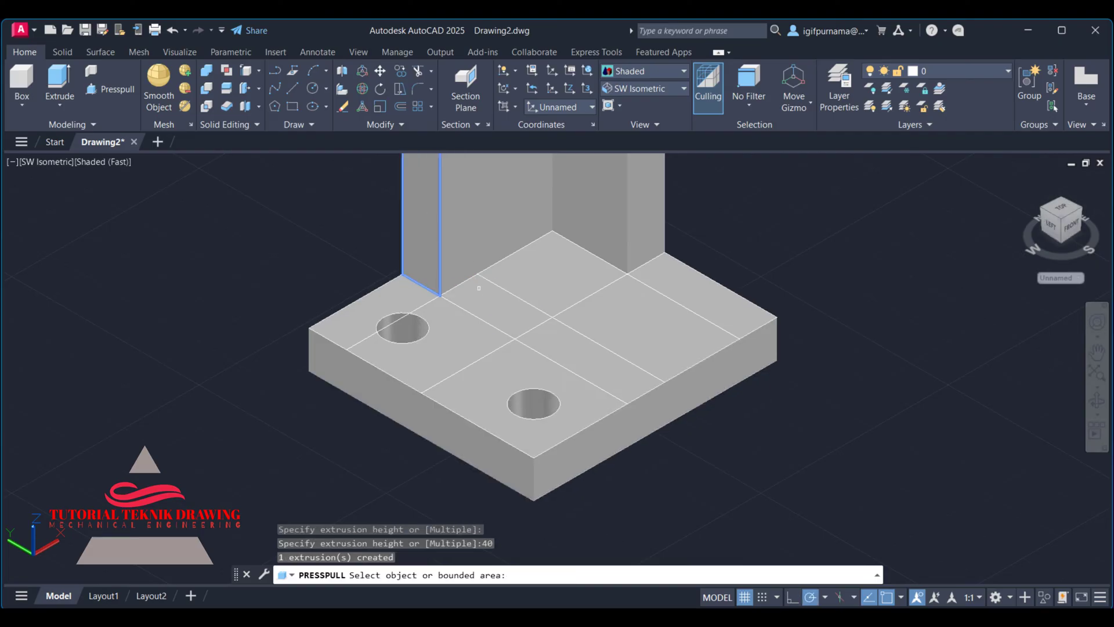
pyautogui.click(494, 306)
pyautogui.write('40')
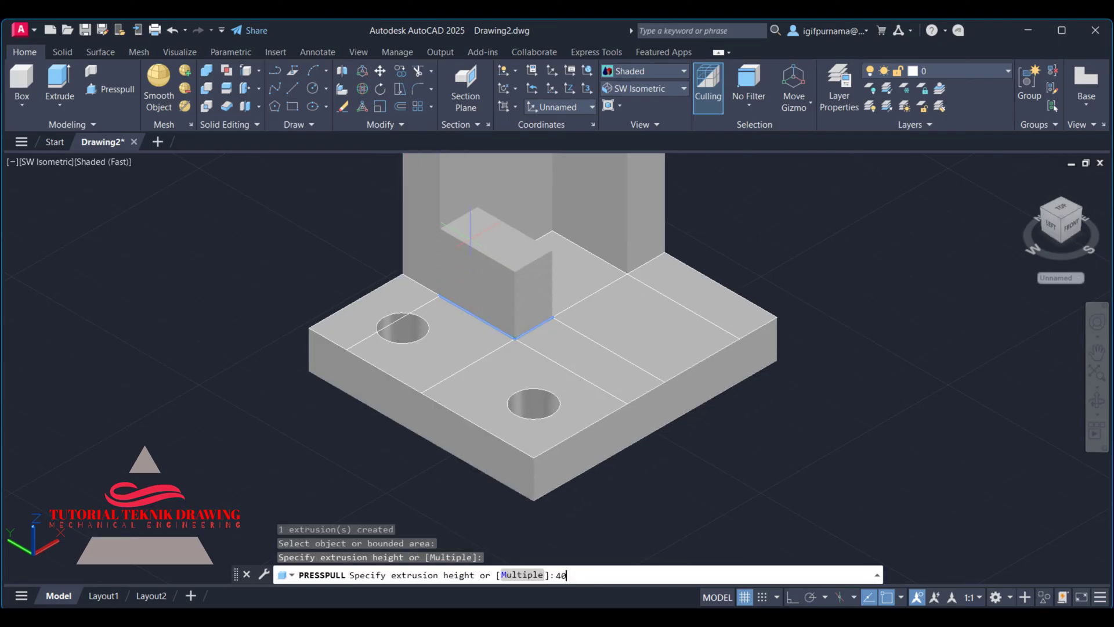
pyautogui.press('Return')
# Commit the middle strip and press-pull the right-side area up 40 into a full wall.
pyautogui.click(566, 325)
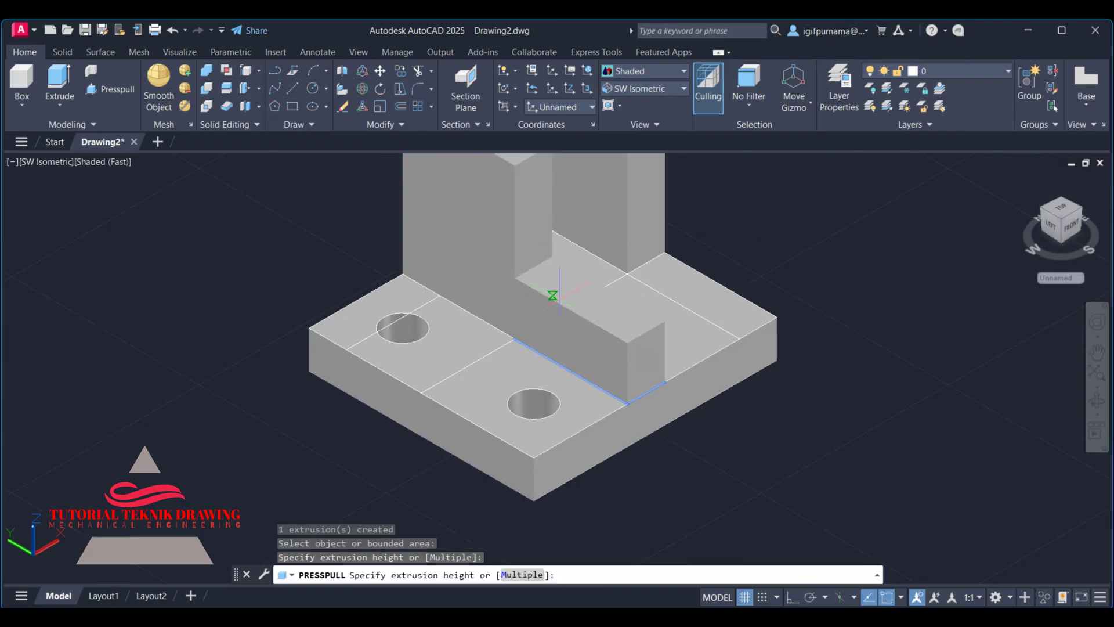
pyautogui.write('3')
pyautogui.press('BackSpace')
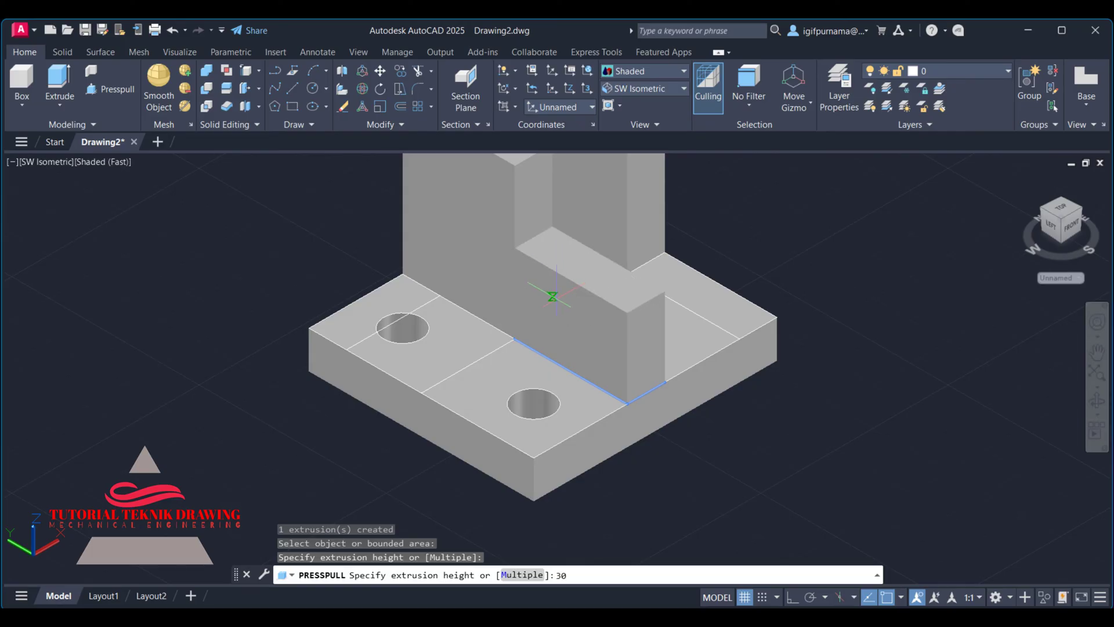
pyautogui.press('BackSpace')
pyautogui.press('BackSpace')
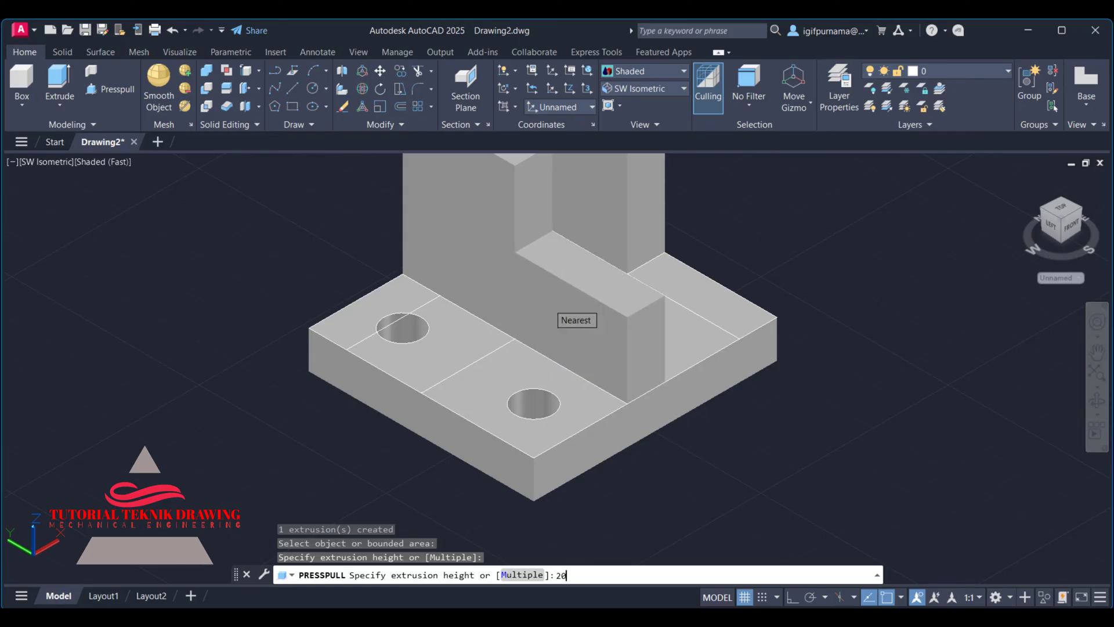
pyautogui.click(563, 308)
pyautogui.click(743, 273)
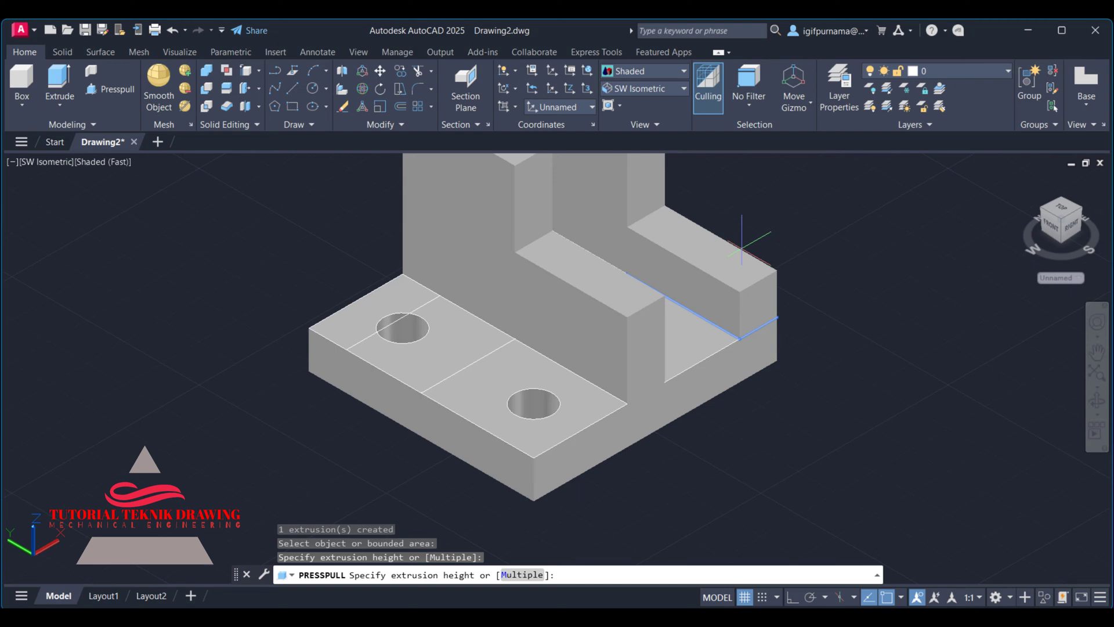
pyautogui.write('40')
pyautogui.press('Return')
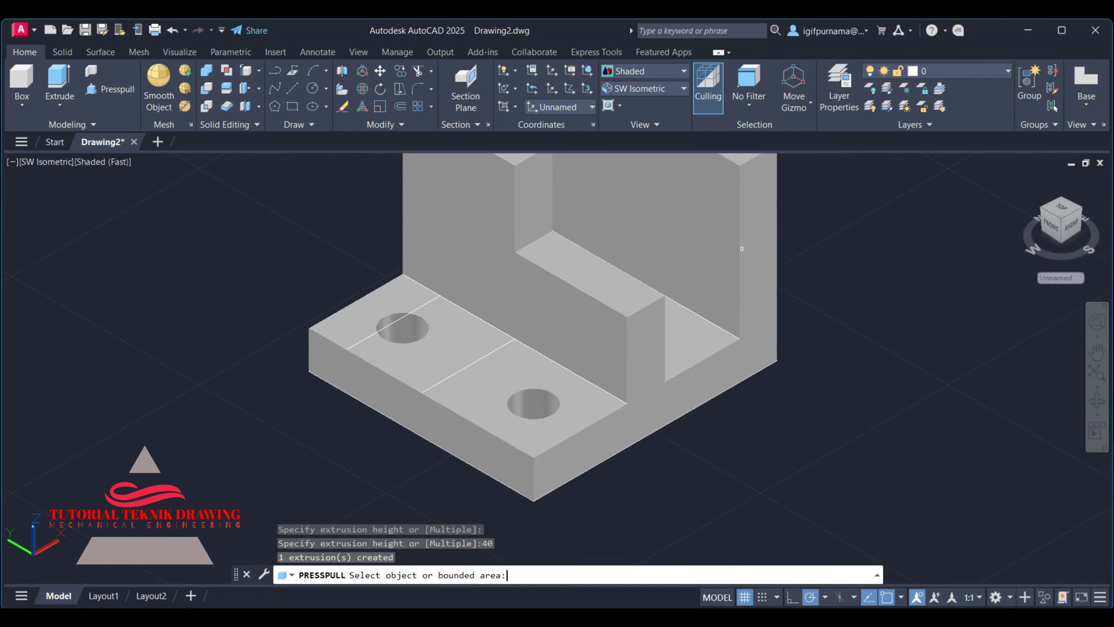
pyautogui.keyDown('shift'); pyautogui.moveTo(742, 249); pyautogui.dragTo(764, 313, button='middle'); pyautogui.keyUp('shift')
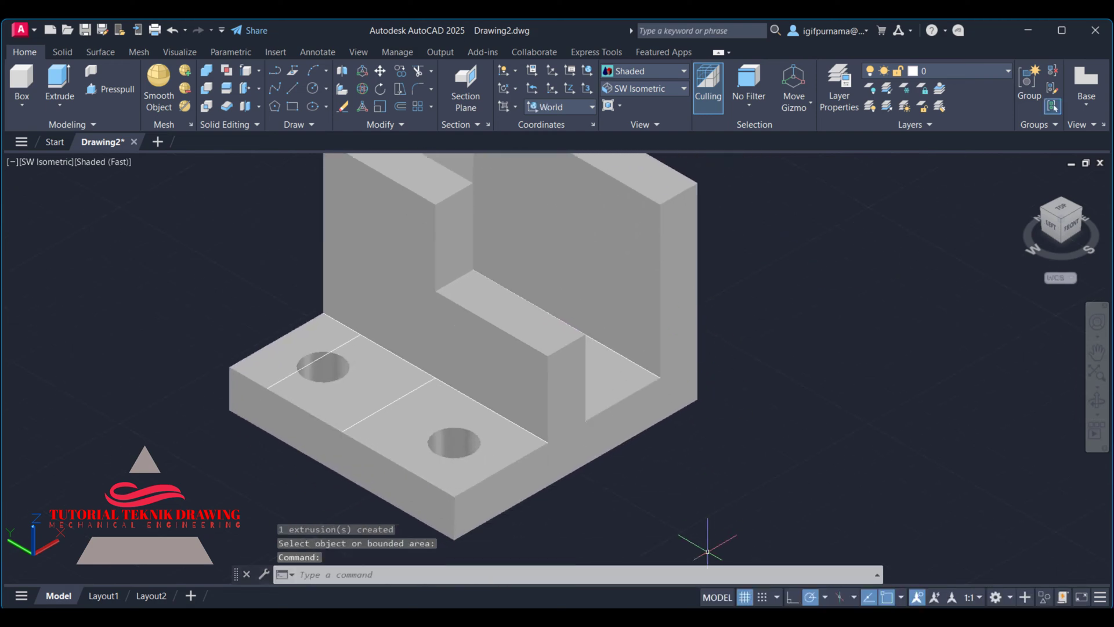
pyautogui.hotkey('alt', 'Tab')
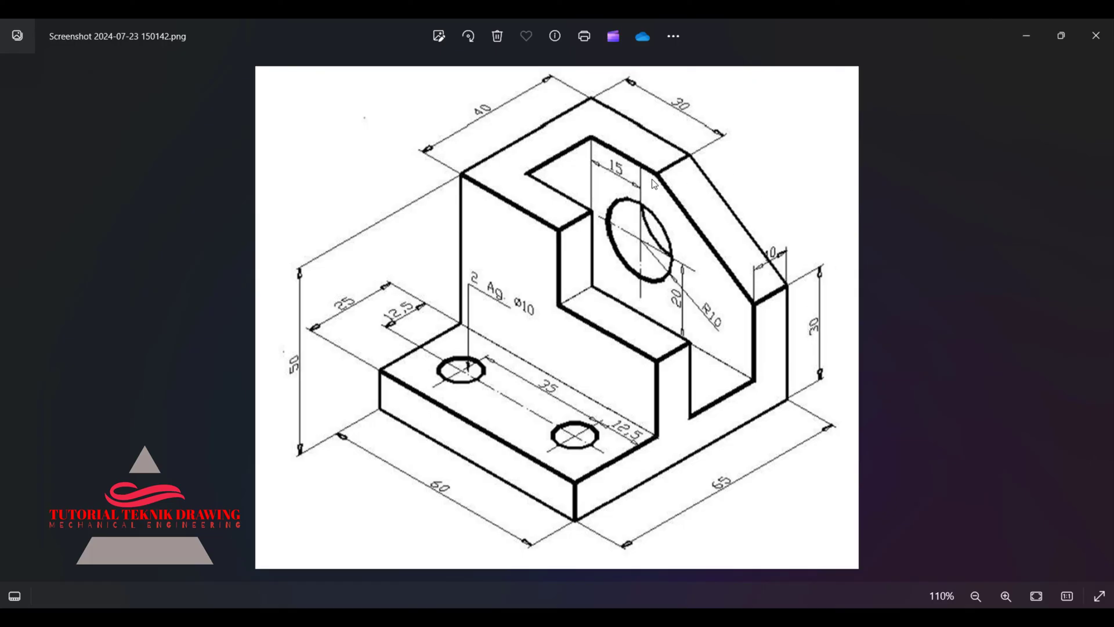
# Look over the isometric reference drawing, then return to the AutoCAD model.
pyautogui.click(1024, 39)
# Draw a 20-unit vertical guide line up from the right wall's corner.
pyautogui.click(291, 89)
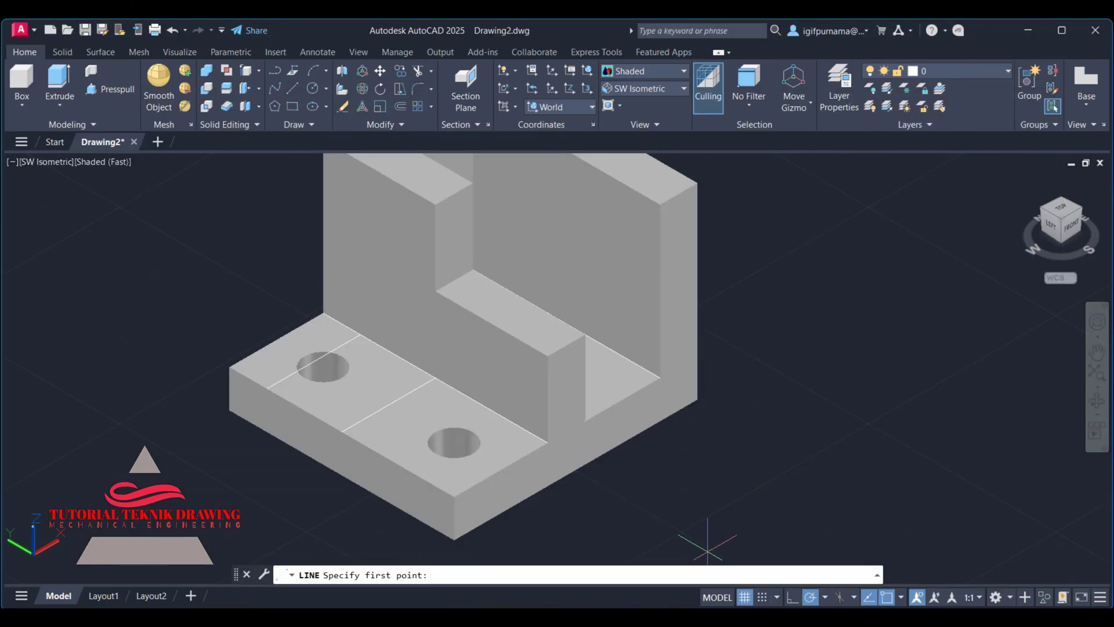
pyautogui.click(659, 377)
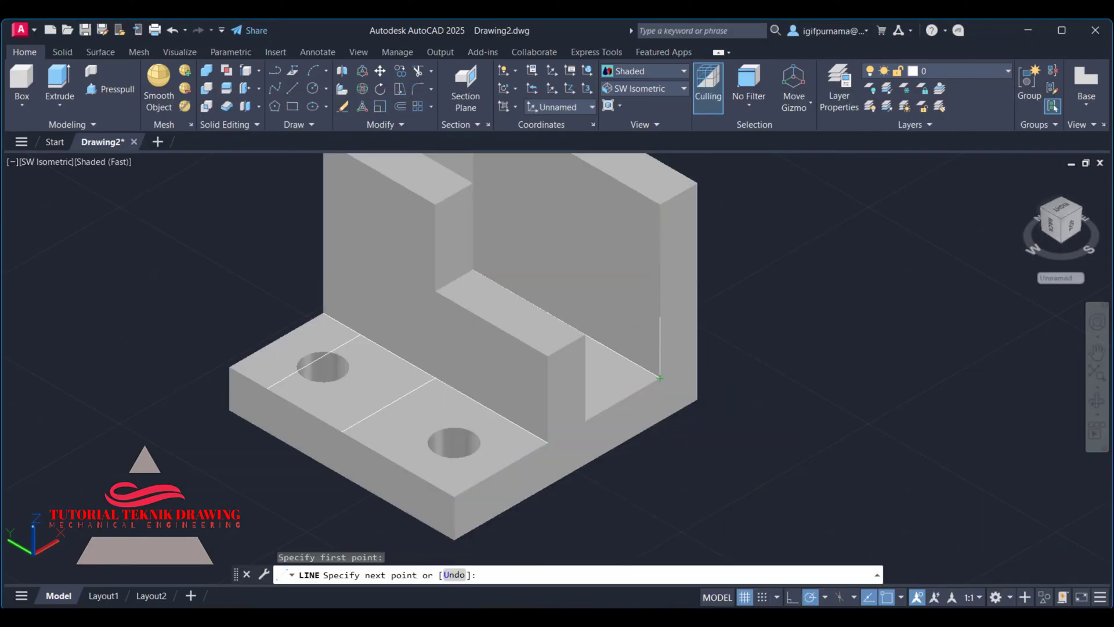
pyautogui.moveTo(676, 161); pyautogui.dragTo(679, 219, button='middle')
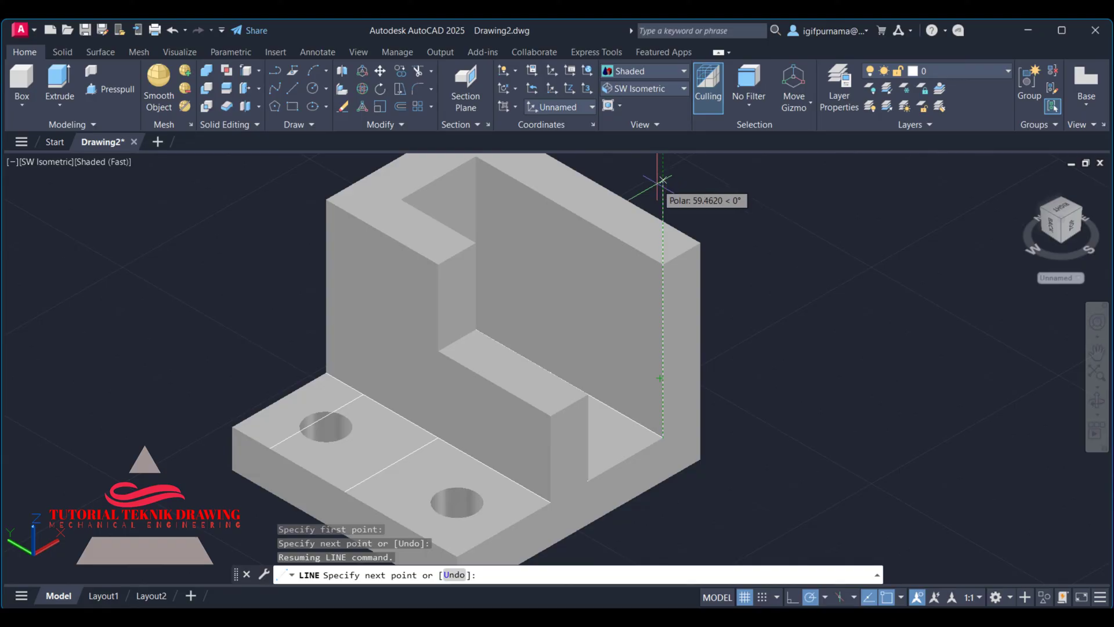
pyautogui.write('20')
pyautogui.press('Return')
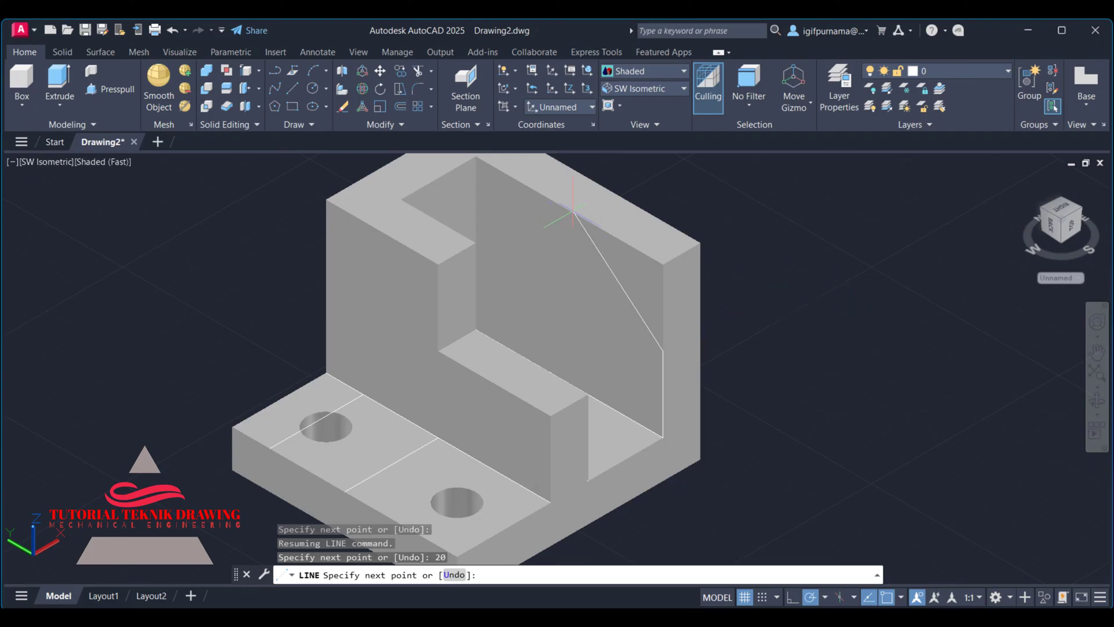
pyautogui.press('Escape')
pyautogui.moveTo(794, 260); pyautogui.dragTo(810, 291, button='middle')
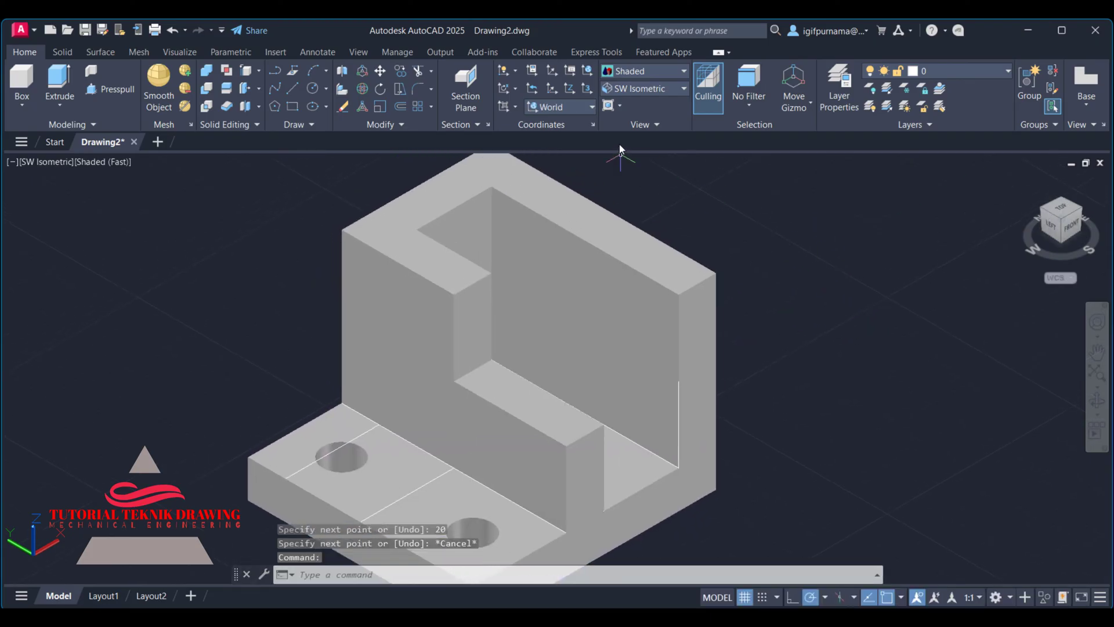
# Draw guide lines along the top edge and from the back wall's top to the right wall's top corner.
pyautogui.click(298, 86)
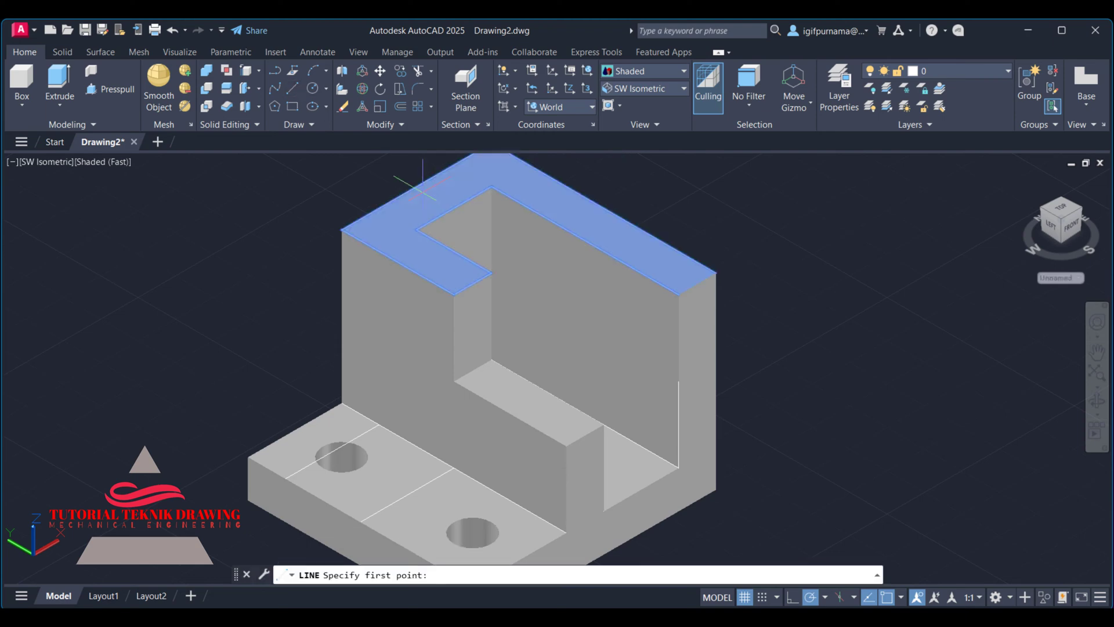
pyautogui.click(454, 294)
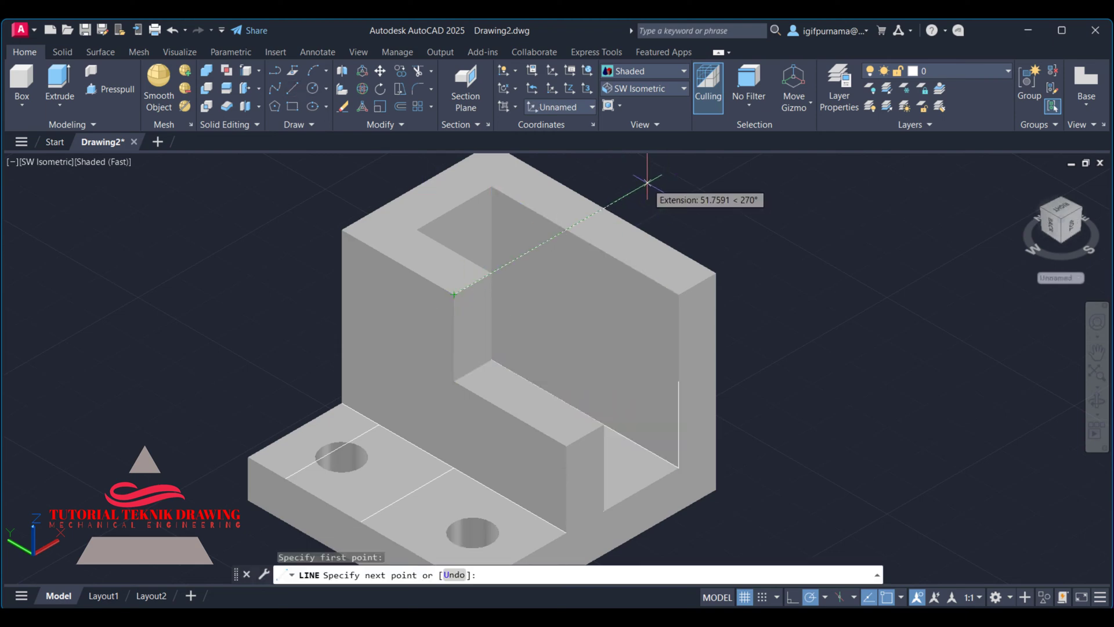
pyautogui.click(663, 185)
pyautogui.rightClick(663, 185)
pyautogui.click(664, 190)
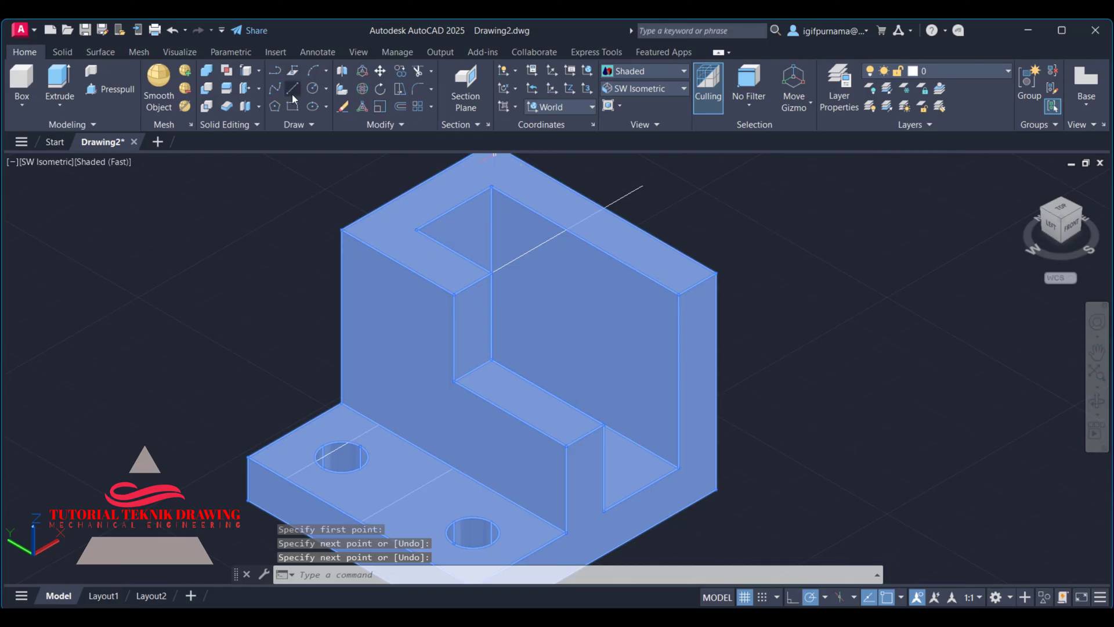
pyautogui.click(292, 93)
pyautogui.click(491, 187)
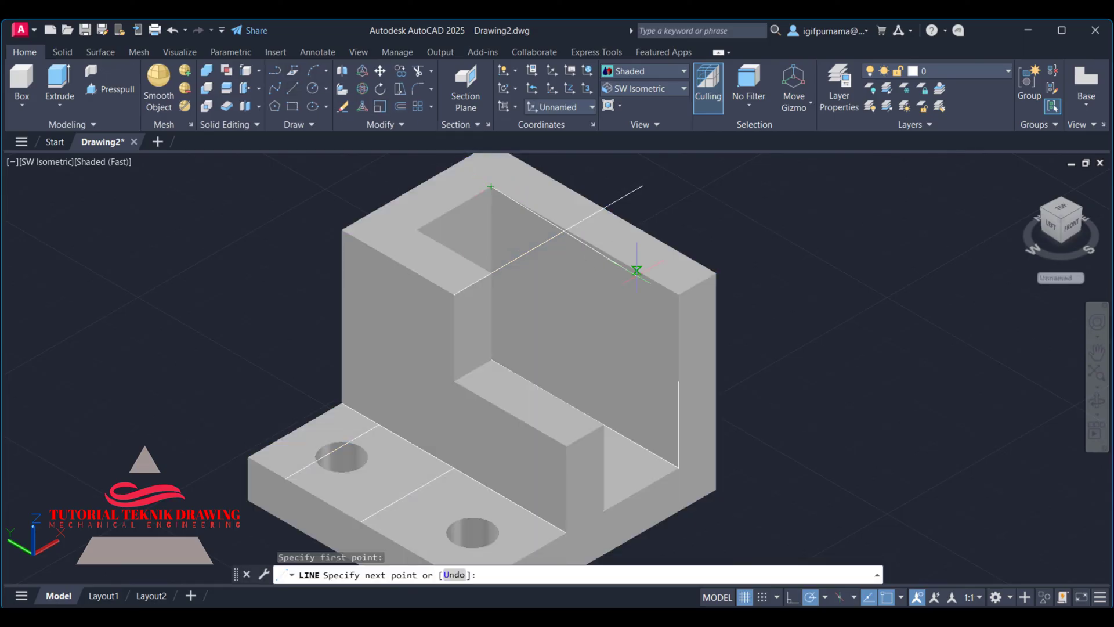
pyautogui.click(679, 294)
pyautogui.rightClick(679, 293)
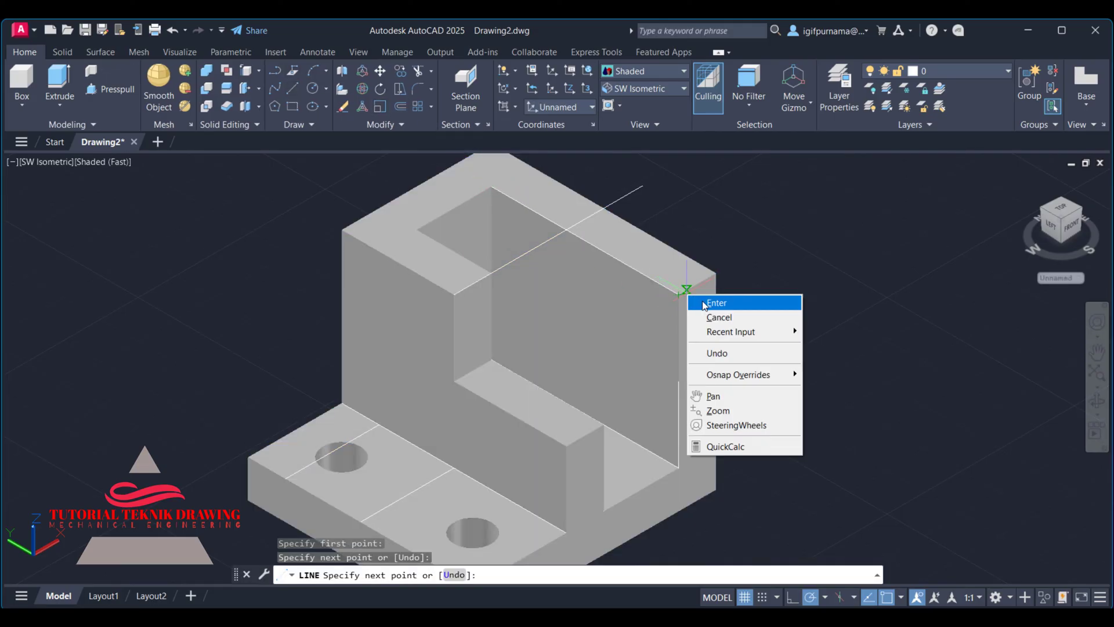
pyautogui.click(715, 301)
# Draw the slanted line from the wall's top corner down to the right edge midpoint.
pyautogui.press('Return')
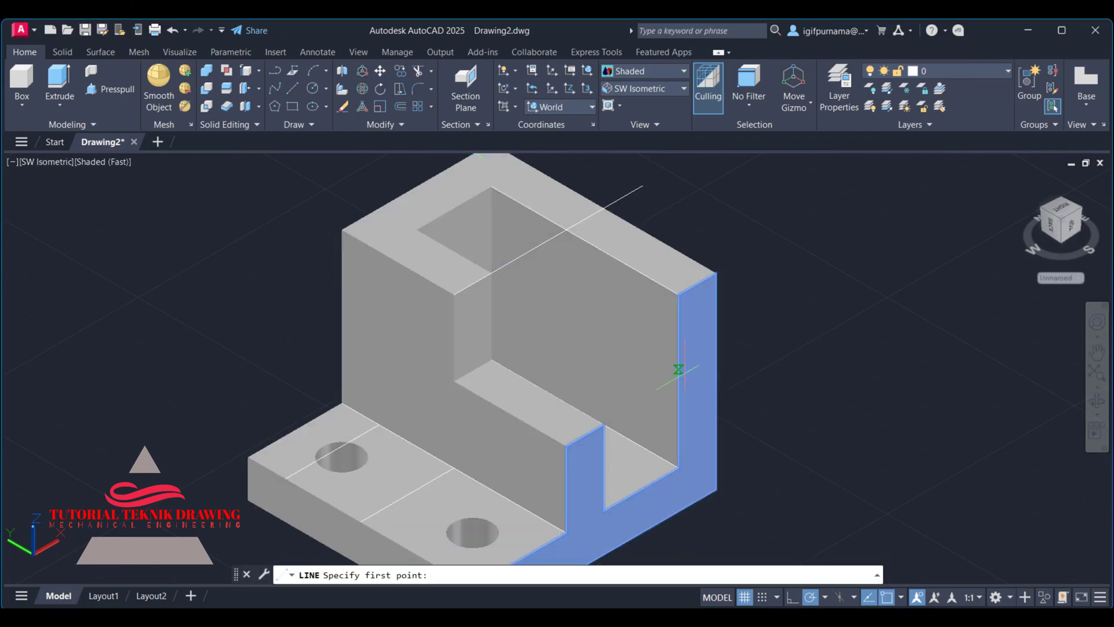
pyautogui.click(679, 380)
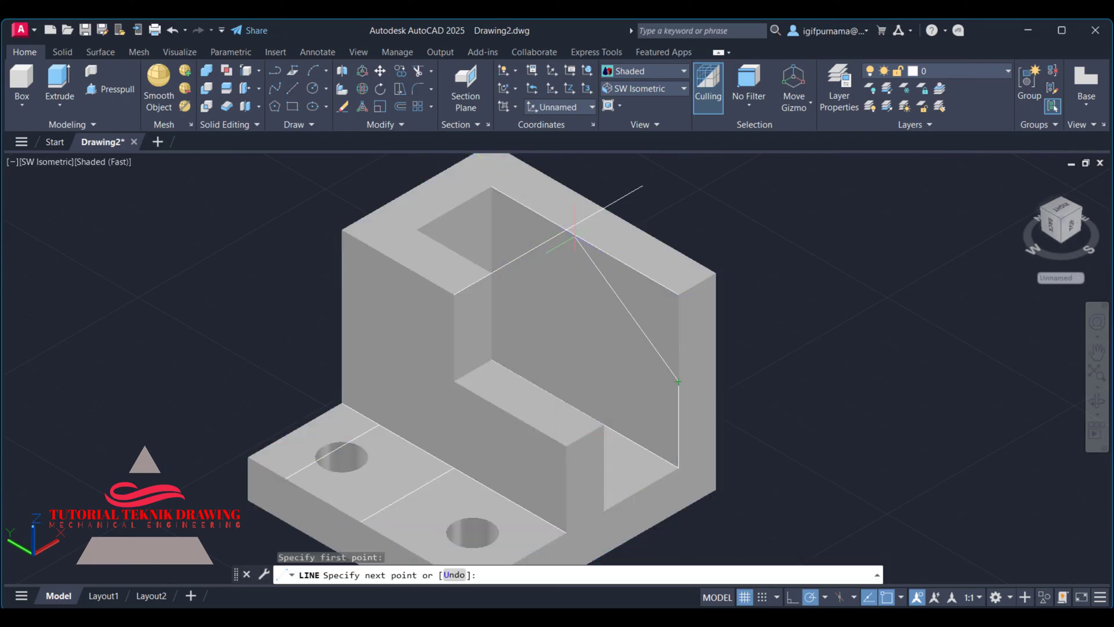
pyautogui.click(1097, 399)
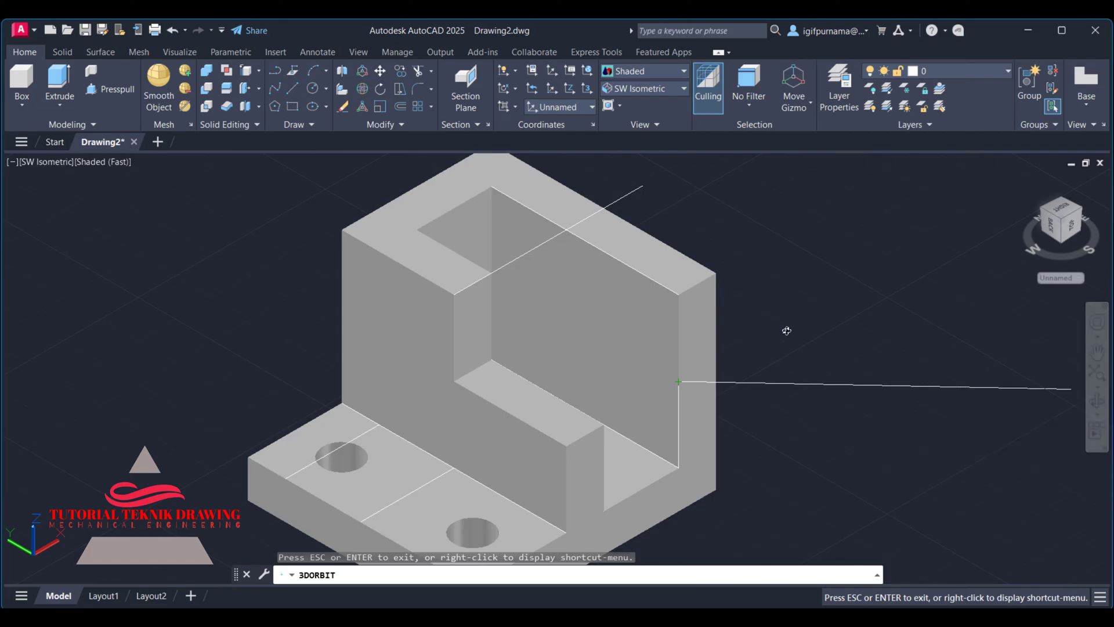
pyautogui.moveTo(785, 329); pyautogui.dragTo(743, 329)
pyautogui.rightClick(732, 259)
pyautogui.click(764, 268)
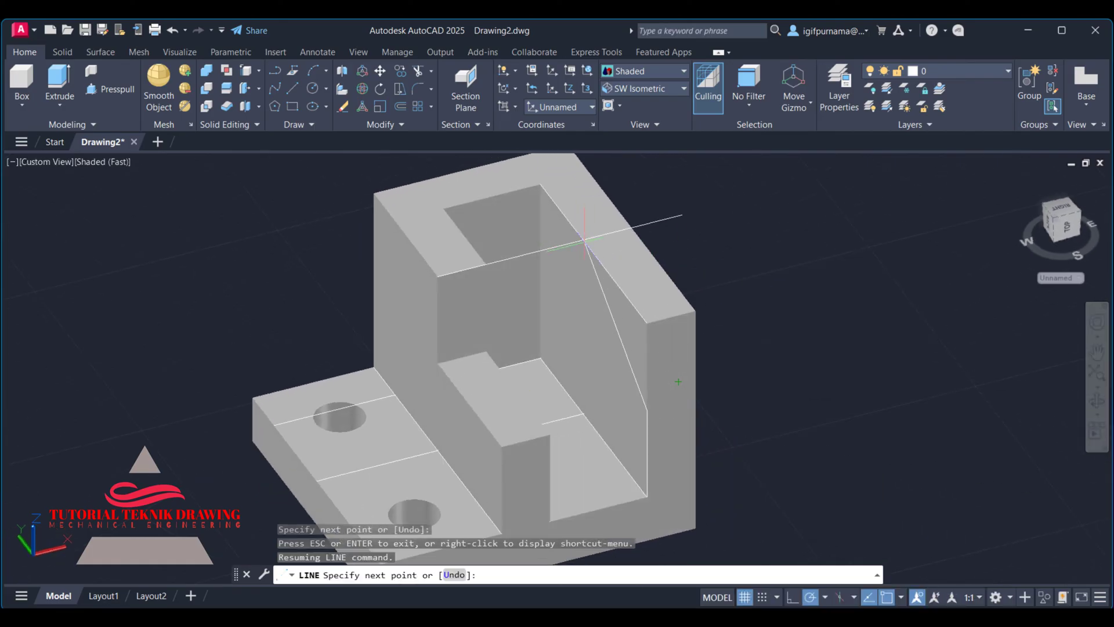
pyautogui.press('Return')
pyautogui.press('Return')
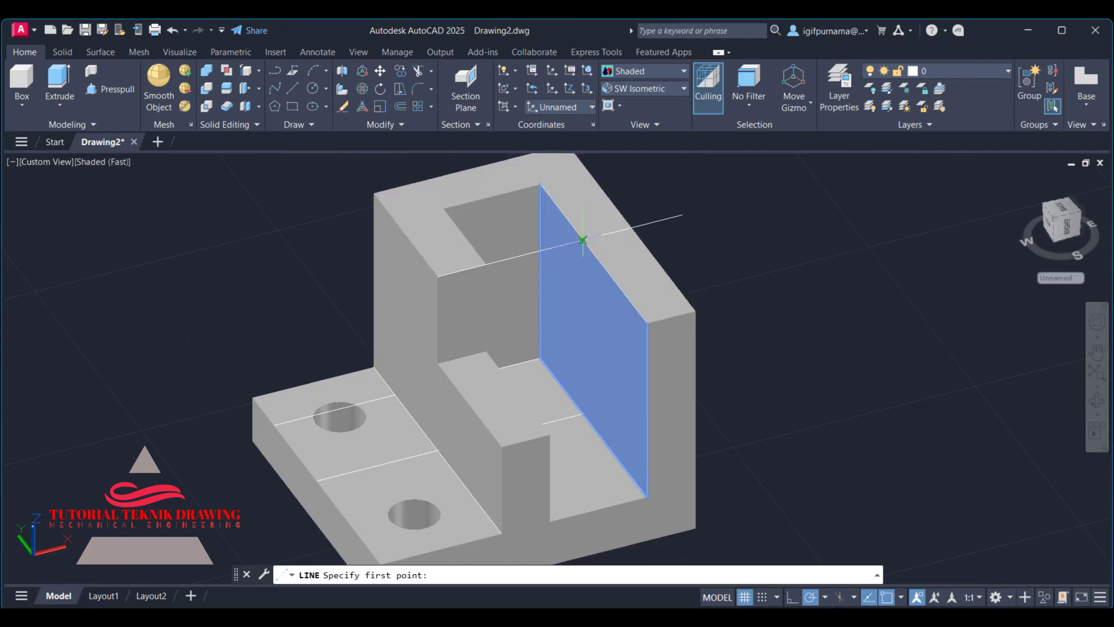
pyautogui.click(582, 239)
pyautogui.click(647, 409)
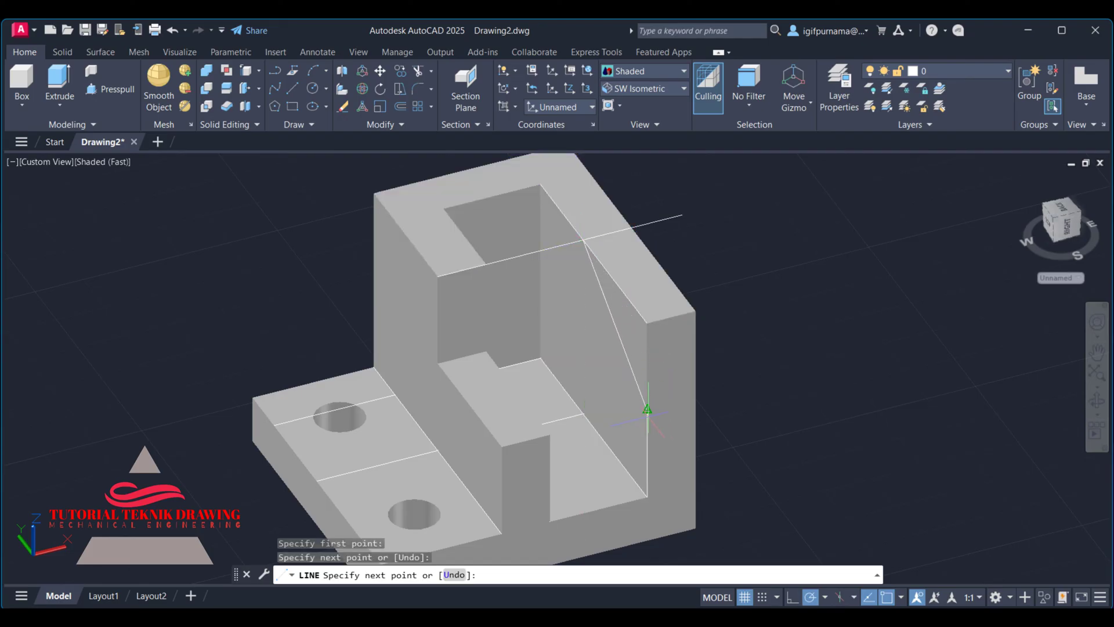
pyautogui.rightClick(743, 374)
pyautogui.click(766, 385)
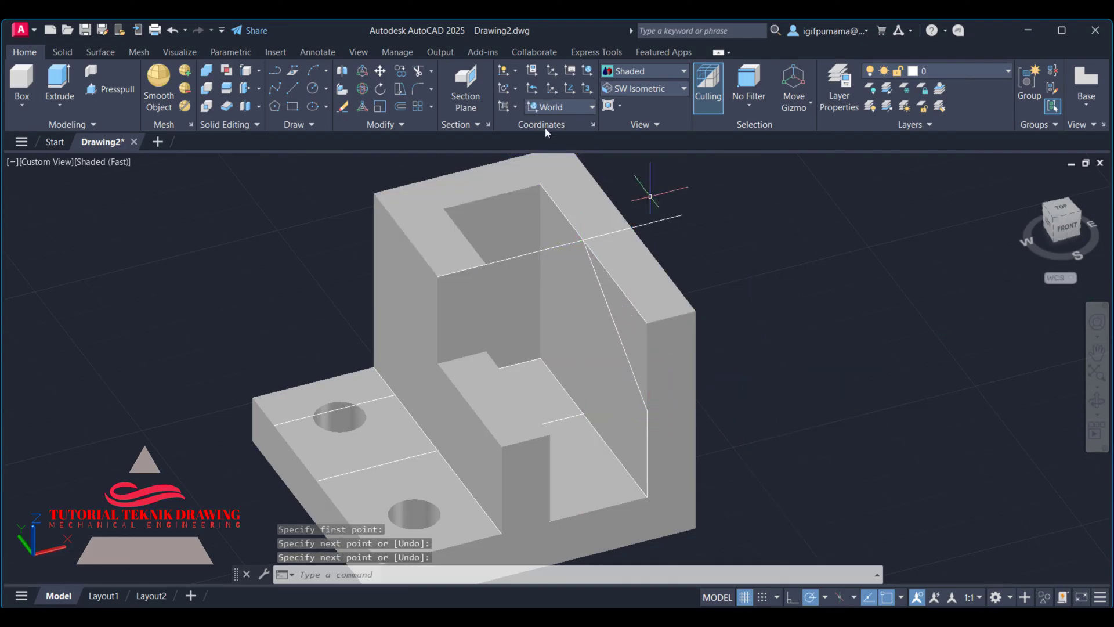
# Press-pull the triangular region through the right wall to slope its top.
pyautogui.click(111, 88)
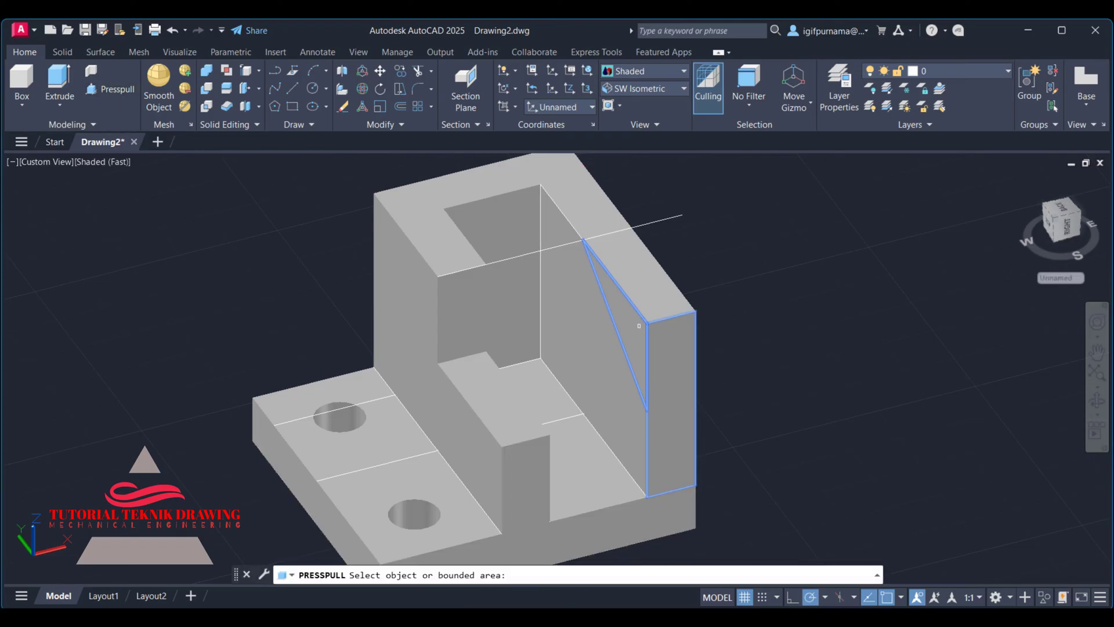
pyautogui.click(633, 342)
pyautogui.click(725, 278)
pyautogui.press('Return')
pyautogui.scroll(3, 660, 236)
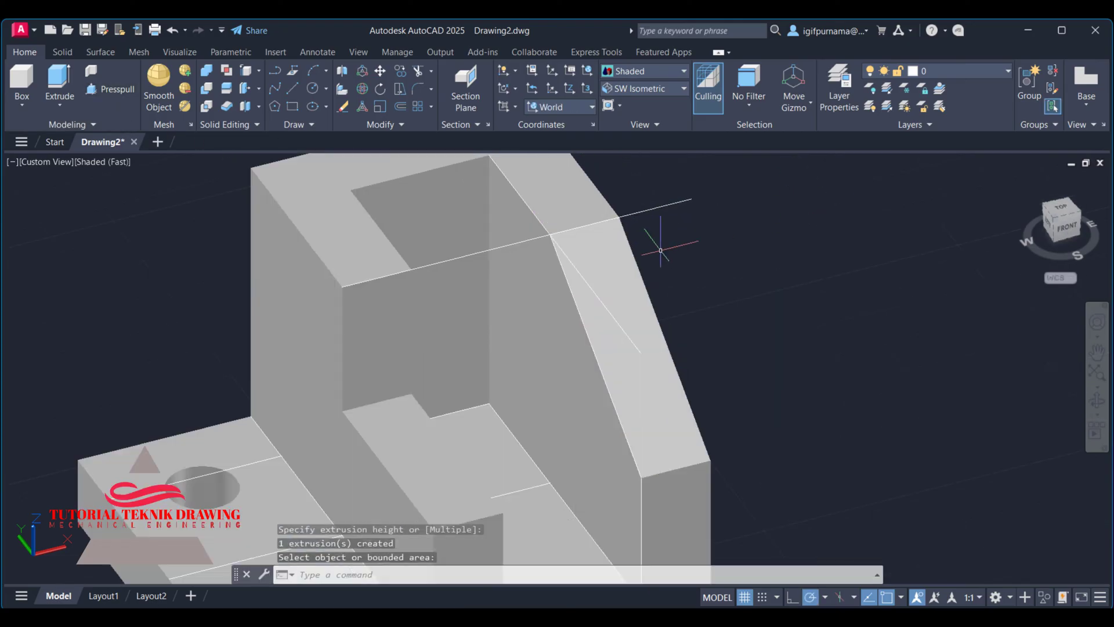
pyautogui.scroll(-5, 656, 235)
# Move the bracket aside, away from the loose construction lines.
pyautogui.click(380, 70)
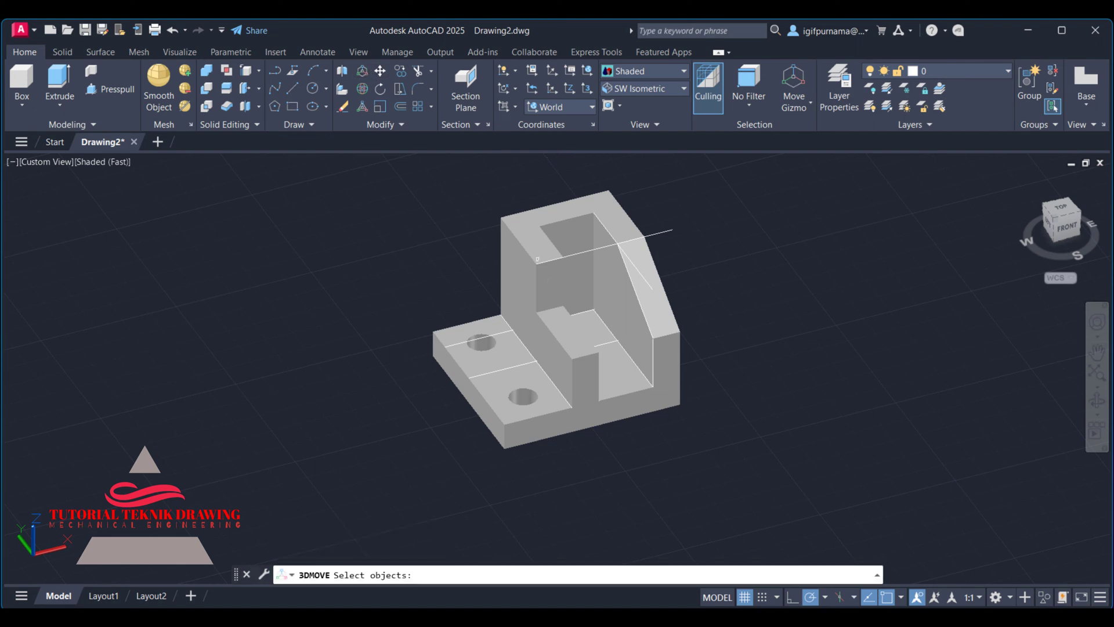
pyautogui.click(549, 281)
pyautogui.press('Return')
pyautogui.scroll(-5, 400, 295)
pyautogui.click(747, 323)
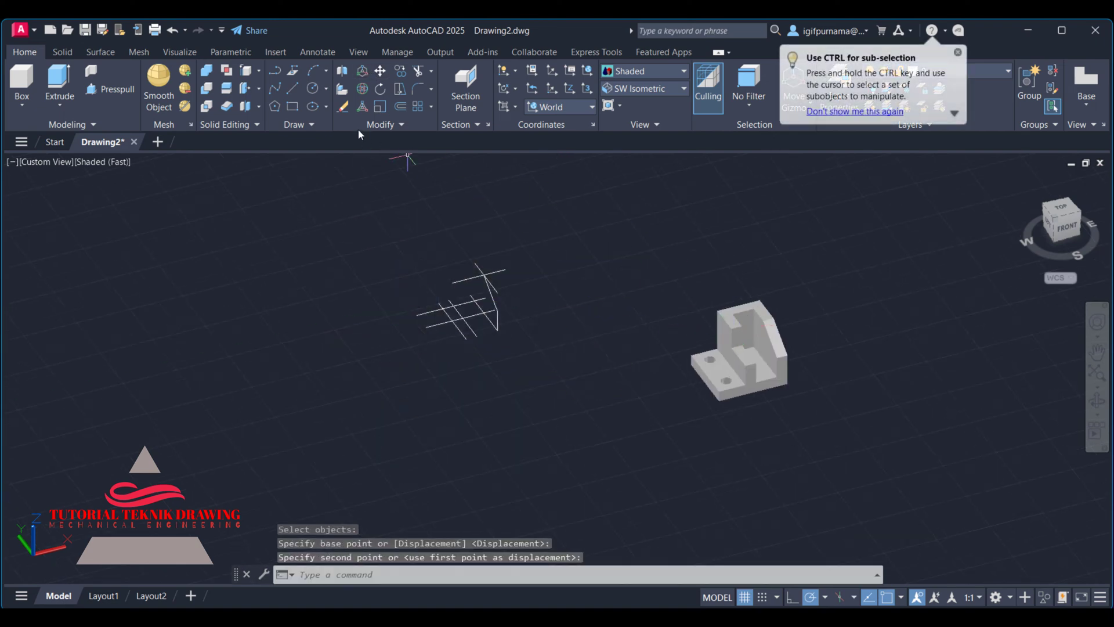
# Erase the loose construction lines with a window and return to the Home view.
pyautogui.click(339, 109)
pyautogui.click(409, 250)
pyautogui.click(572, 398)
pyautogui.press('Return')
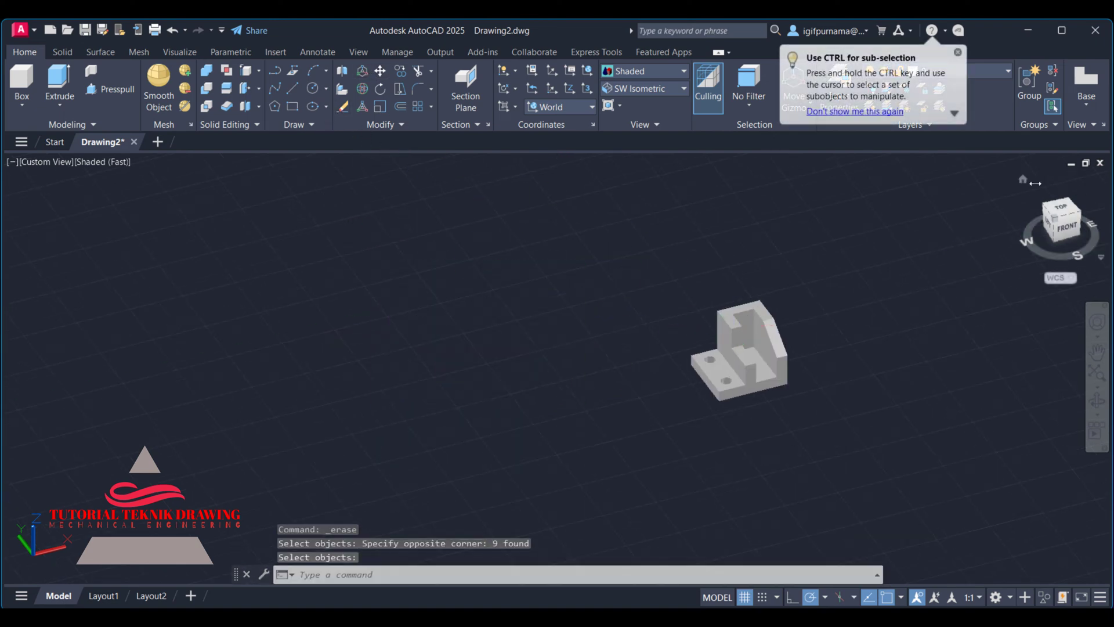
pyautogui.click(1024, 180)
pyautogui.press('Return')
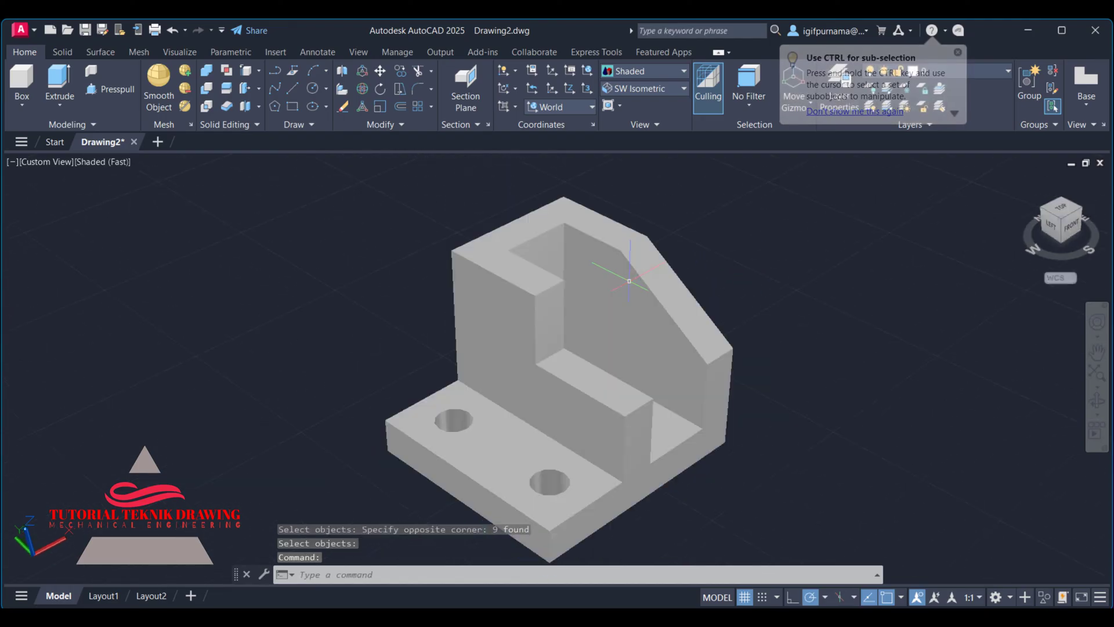
pyautogui.hotkey('alt', 'Tab')
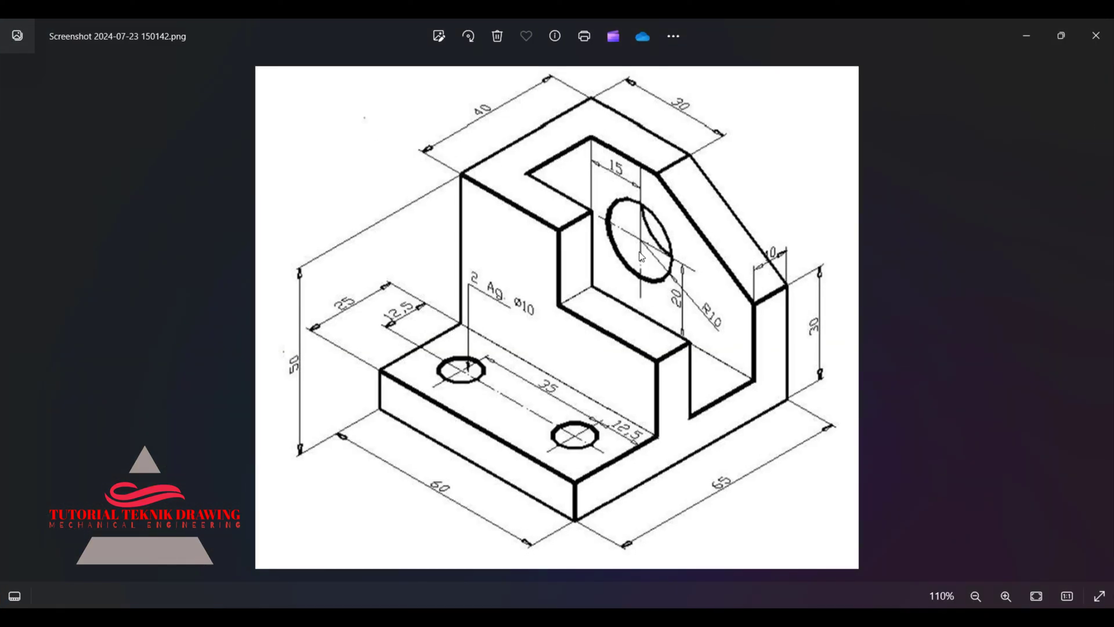
# Minimize the Photos reference window so AutoCAD is back in focus.
pyautogui.click(1030, 34)
pyautogui.click(1035, 36)
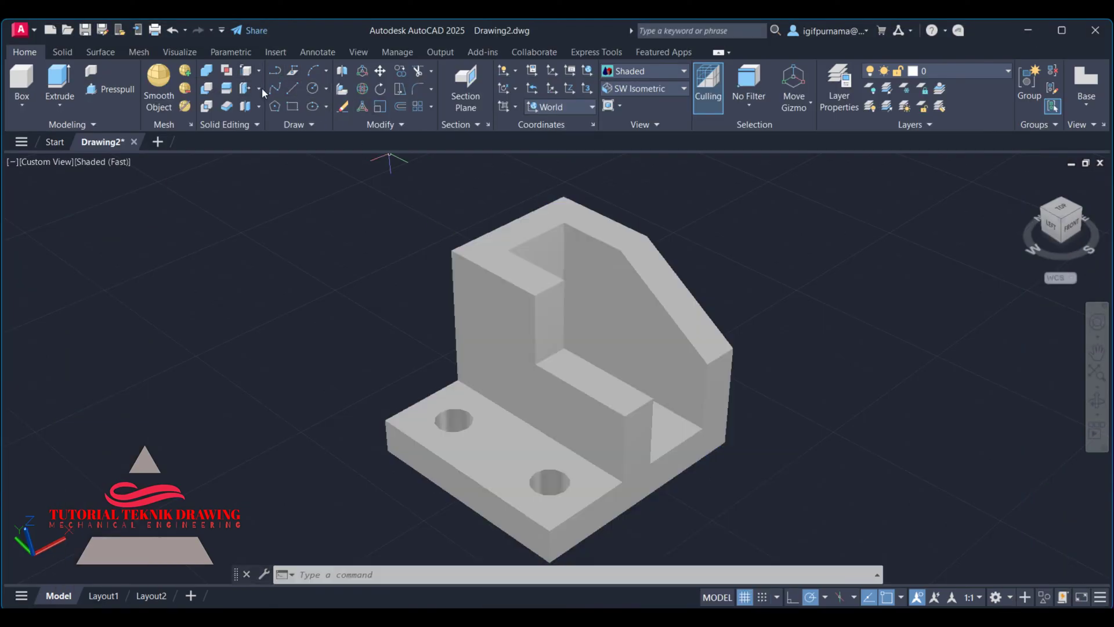
# Copy the inner vertical corner edge 15 units across the back wall's inner face.
pyautogui.click(248, 75)
pyautogui.click(563, 255)
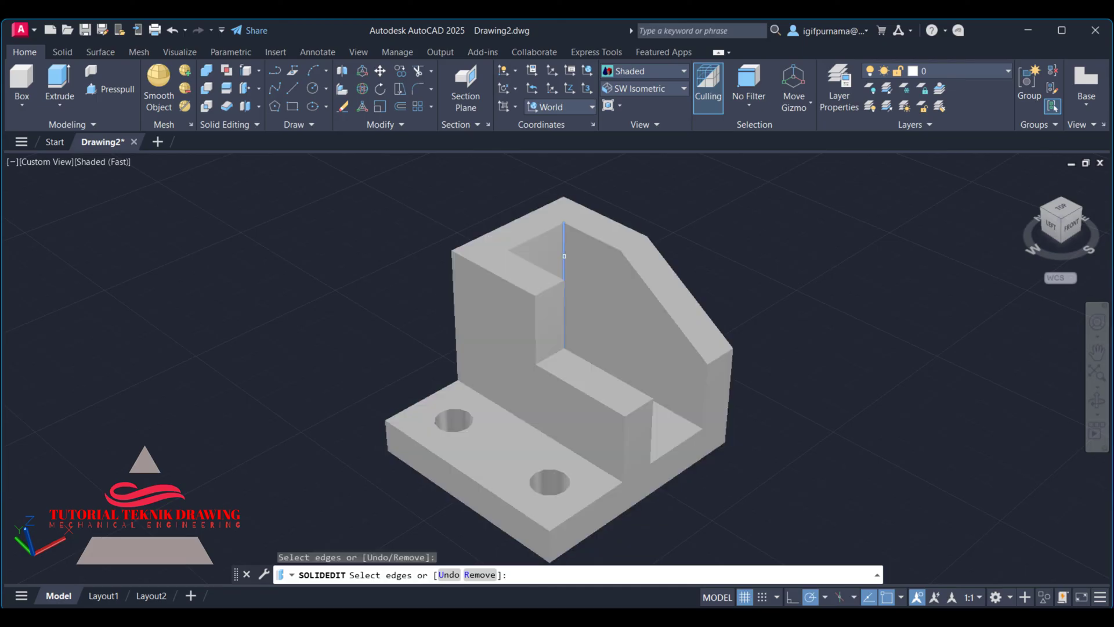
pyautogui.rightClick(564, 256)
pyautogui.click(580, 264)
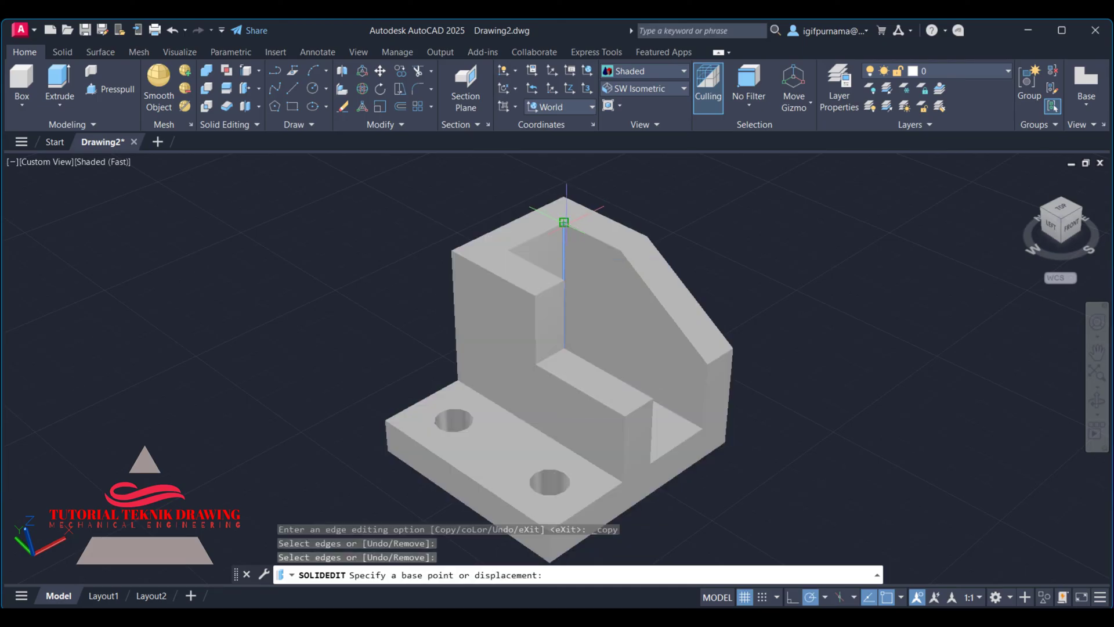
pyautogui.click(564, 223)
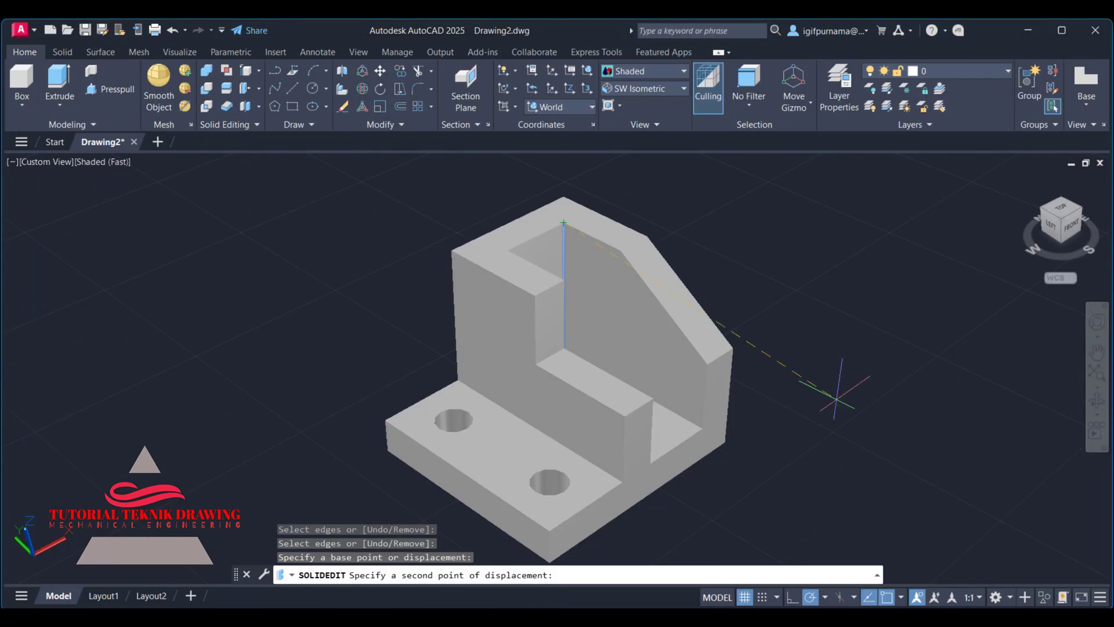
pyautogui.write('15')
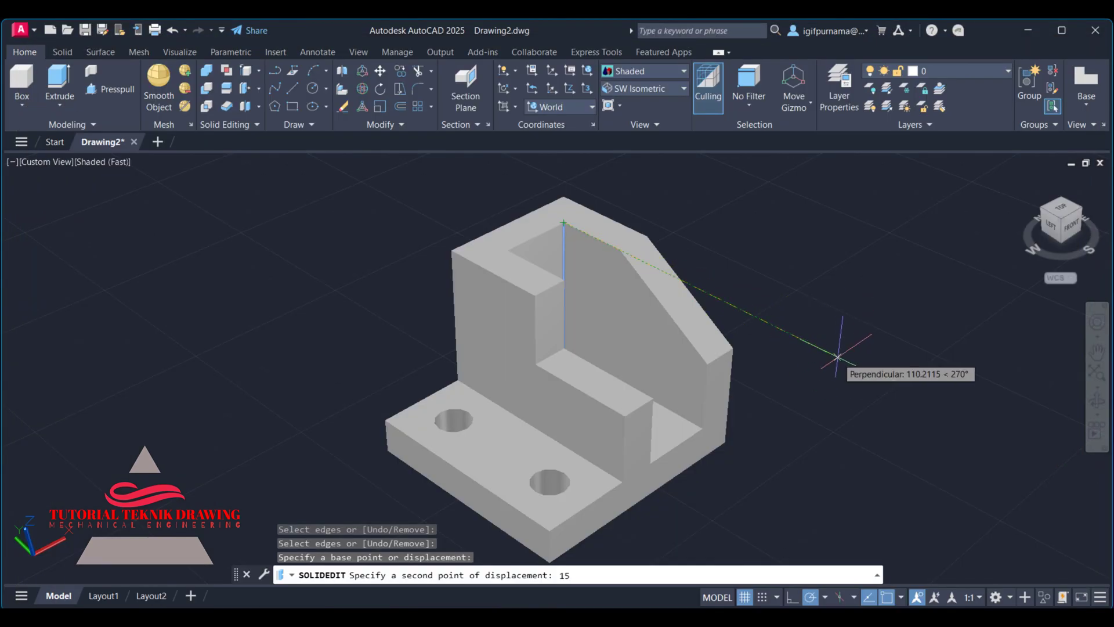
pyautogui.press('Return')
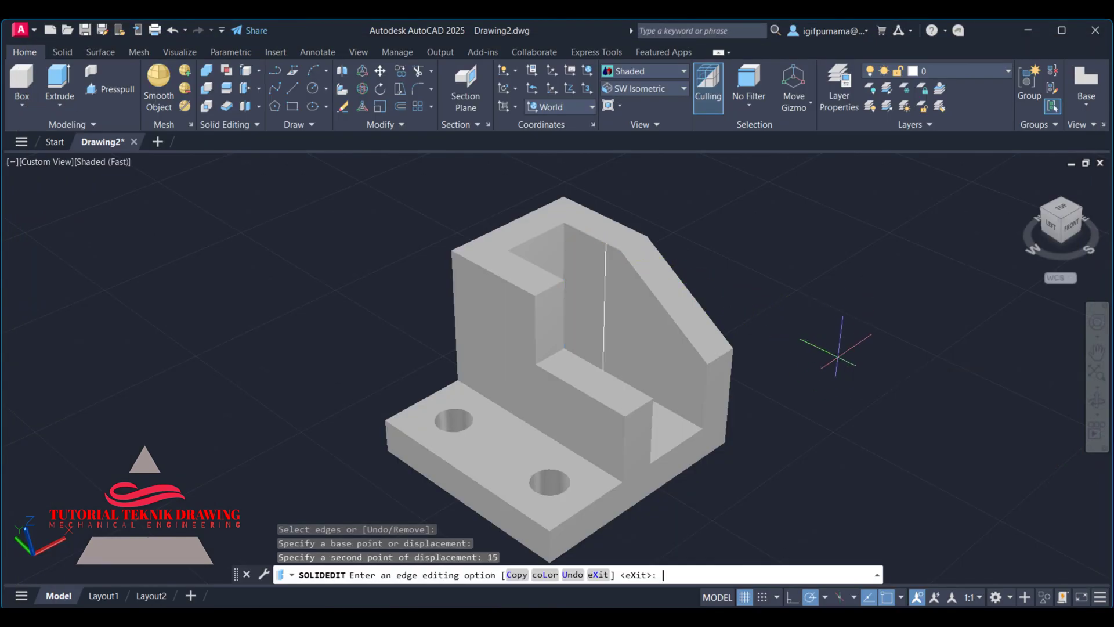
pyautogui.keyDown('shift'); pyautogui.moveTo(655, 364); pyautogui.dragTo(581, 339, button='middle'); pyautogui.keyUp('shift')
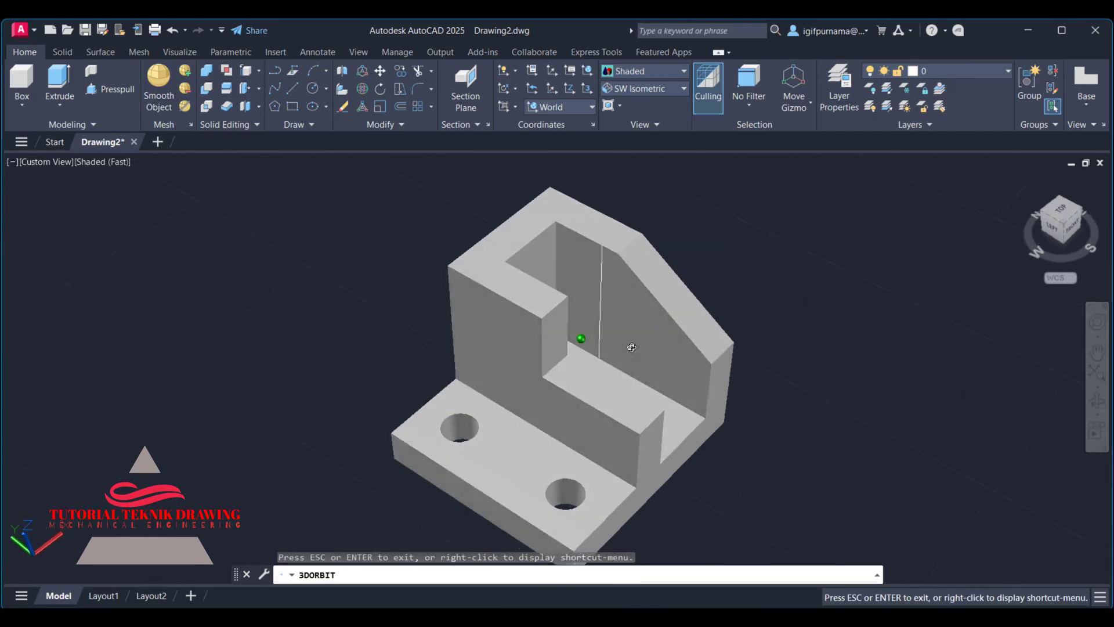
pyautogui.rightClick(726, 277)
pyautogui.click(743, 284)
pyautogui.hotkey('alt', 'Tab')
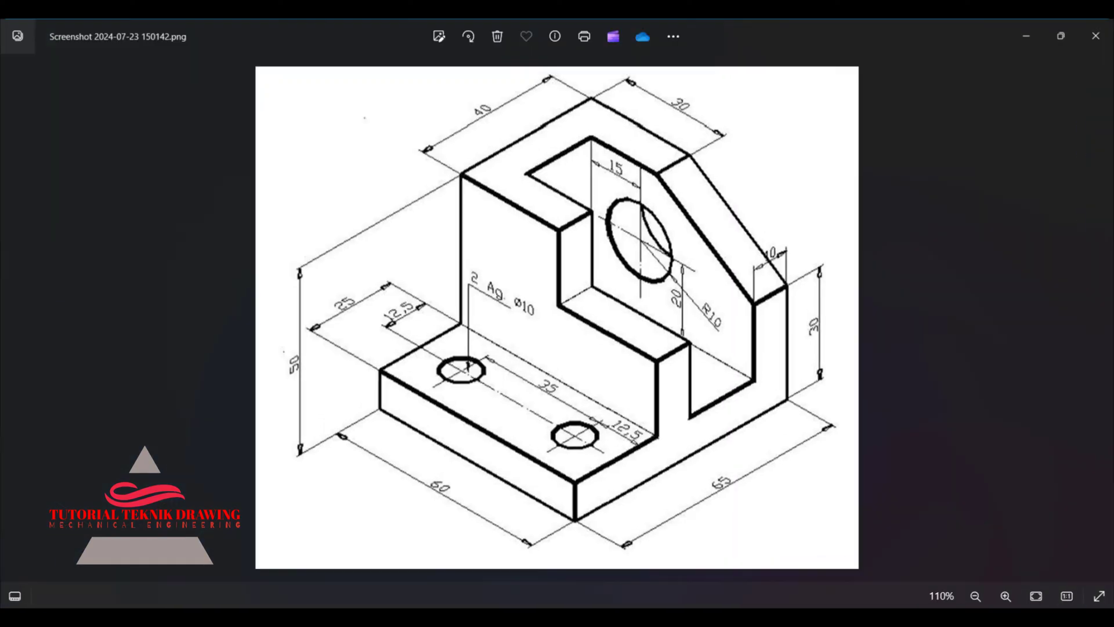
pyautogui.hotkey('alt', 'Tab')
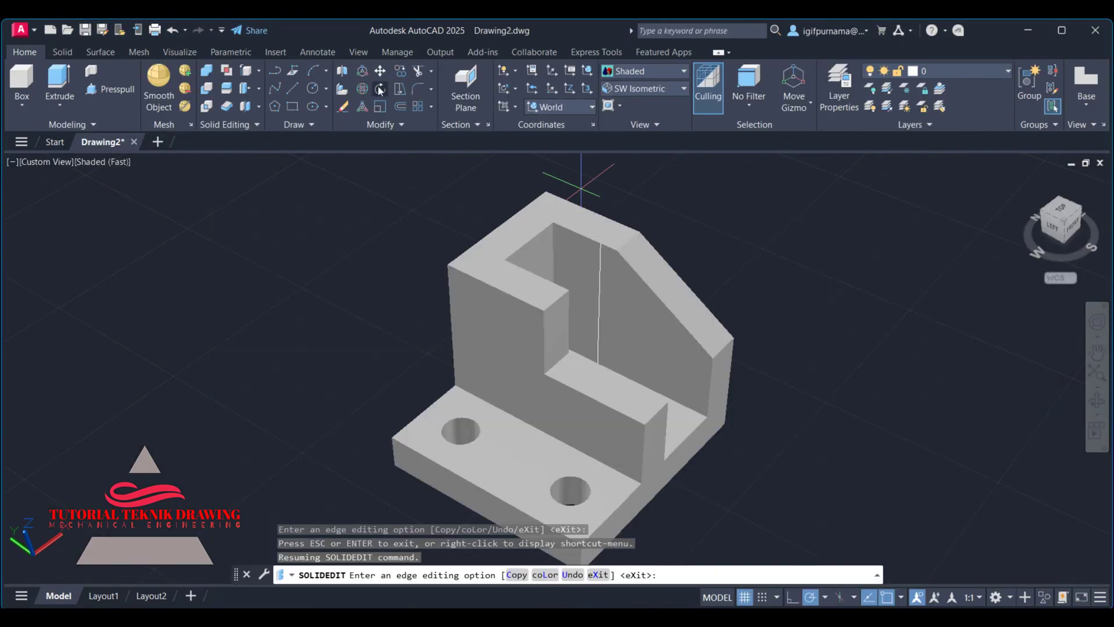
# Copy the rib face's bottom edge 20 units upward as a second guide line.
pyautogui.click(242, 71)
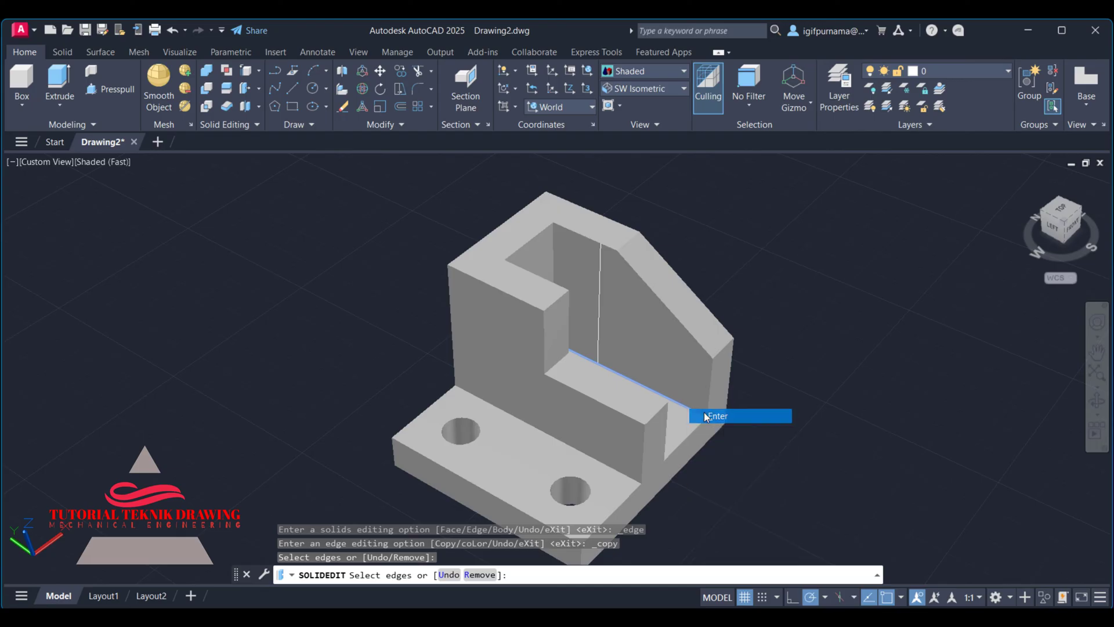
pyautogui.press('Return')
pyautogui.click(707, 417)
pyautogui.write('20')
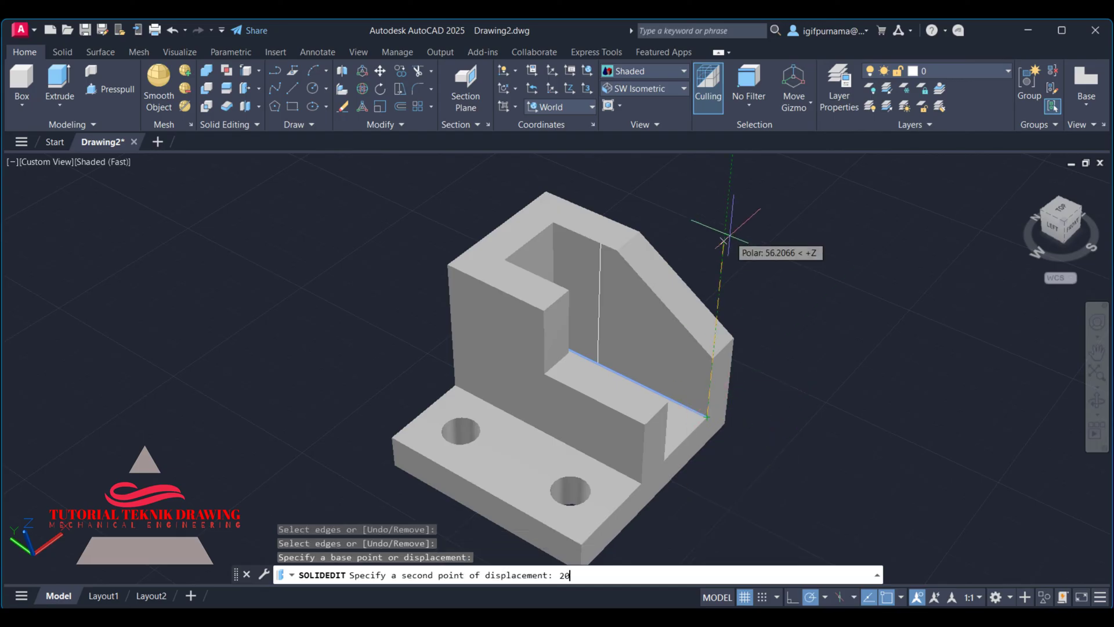
pyautogui.press('Return')
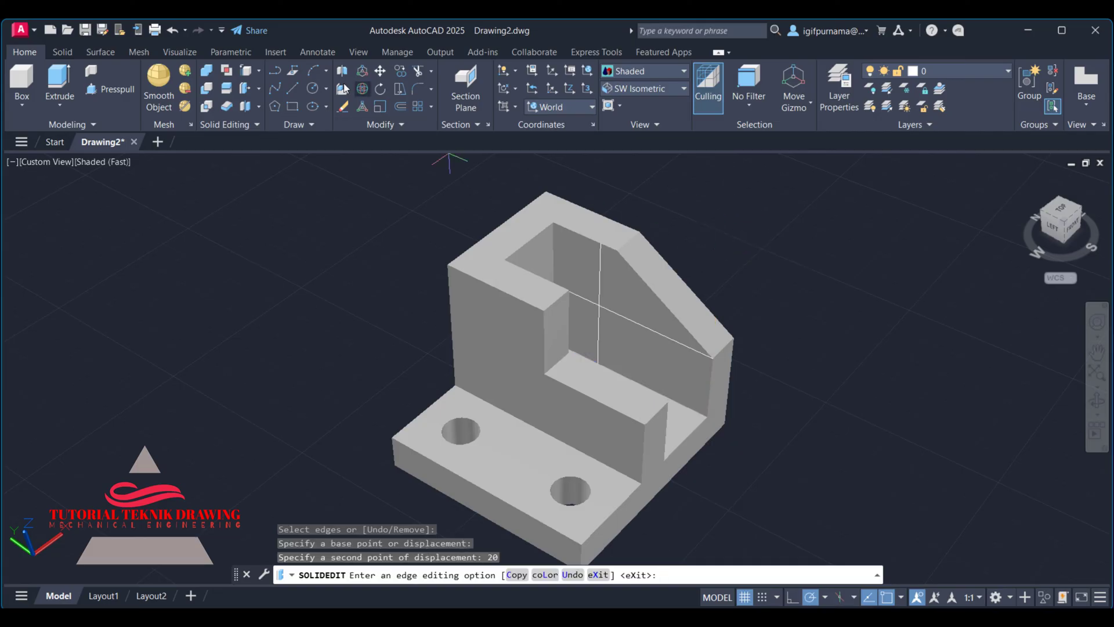
pyautogui.click(312, 90)
pyautogui.scroll(-3, 608, 289)
# Draw a radius-10 circle centred at the guide lines' intersection, checking the reference.
pyautogui.scroll(4, 608, 289)
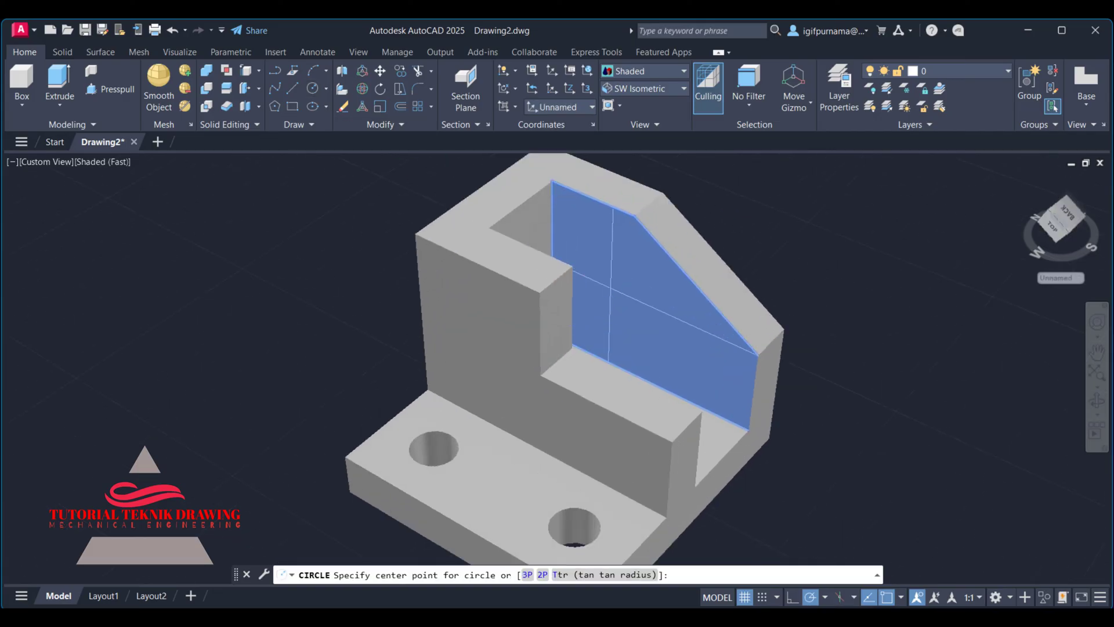
pyautogui.click(609, 288)
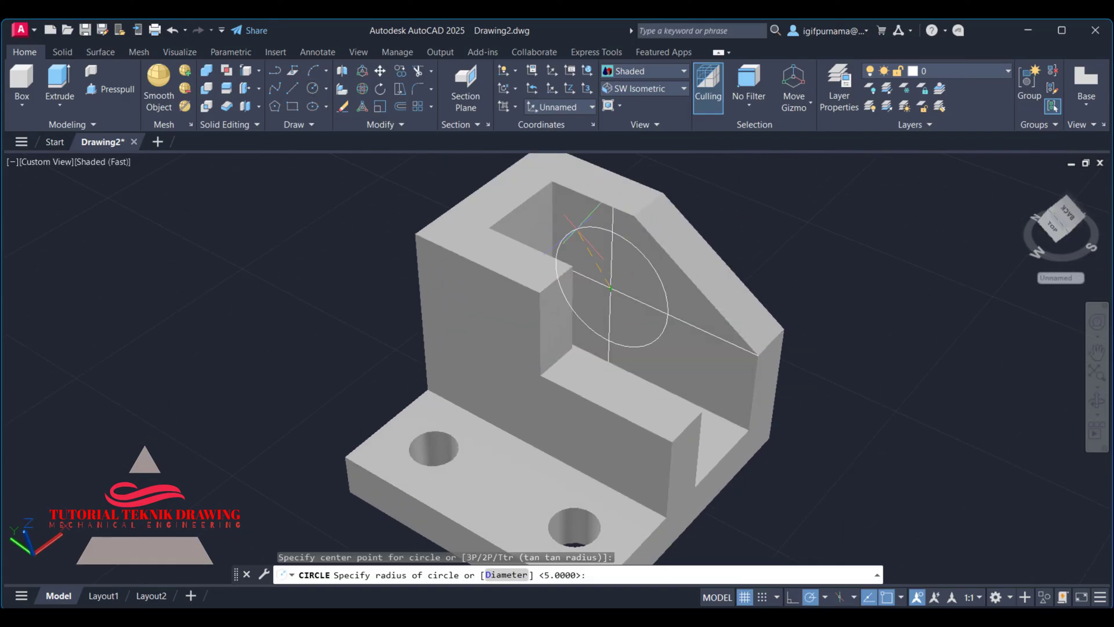
pyautogui.hotkey('alt', 'Tab')
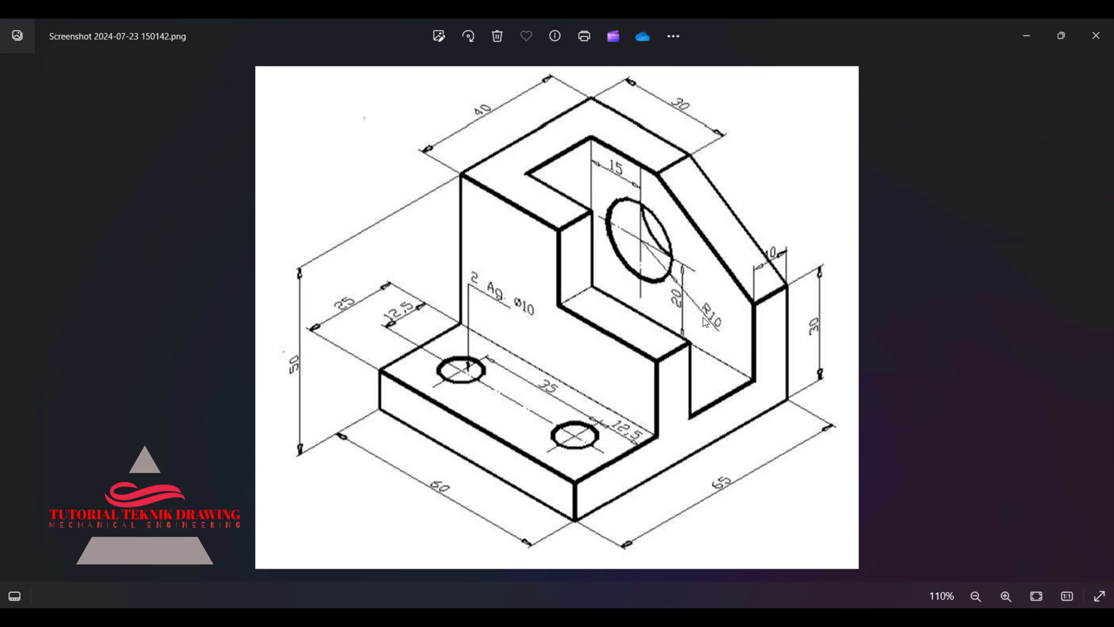
pyautogui.click(1025, 30)
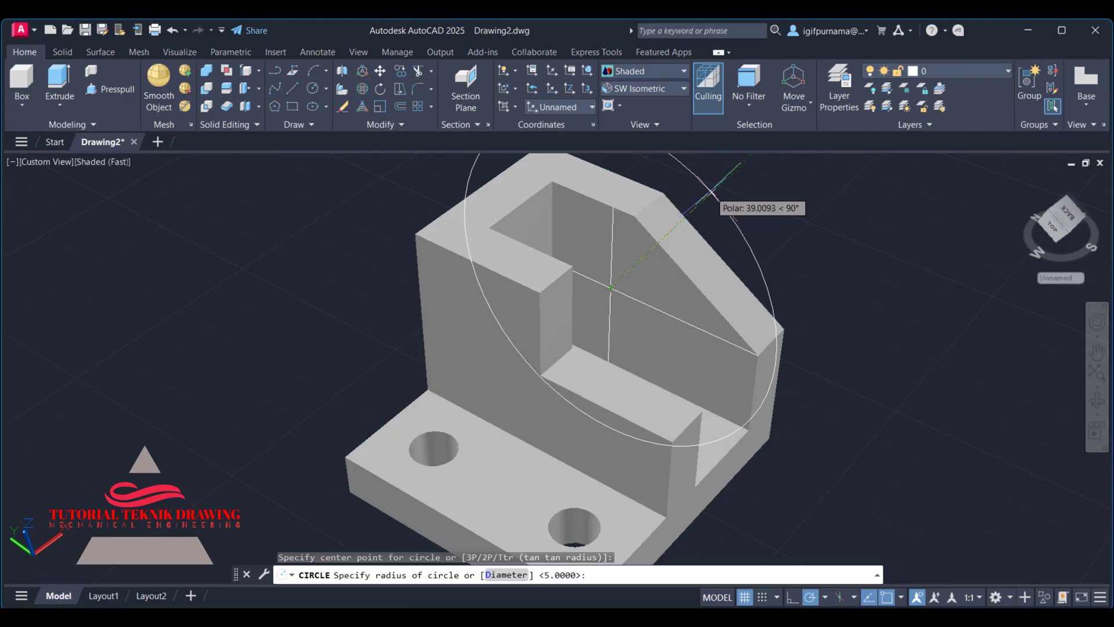
pyautogui.write('10')
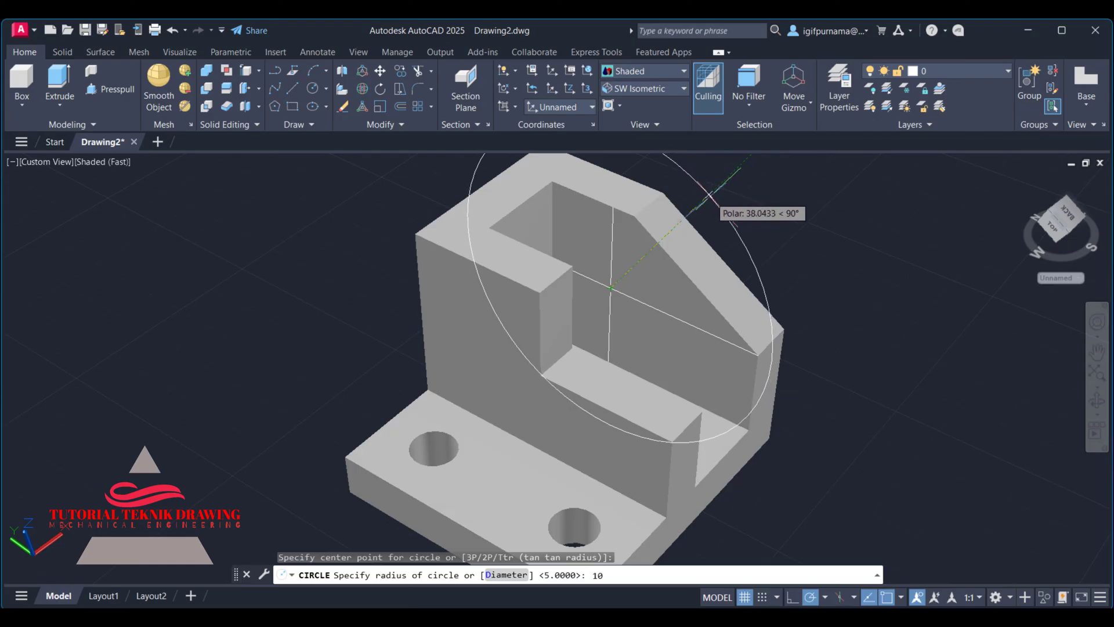
pyautogui.press('Return')
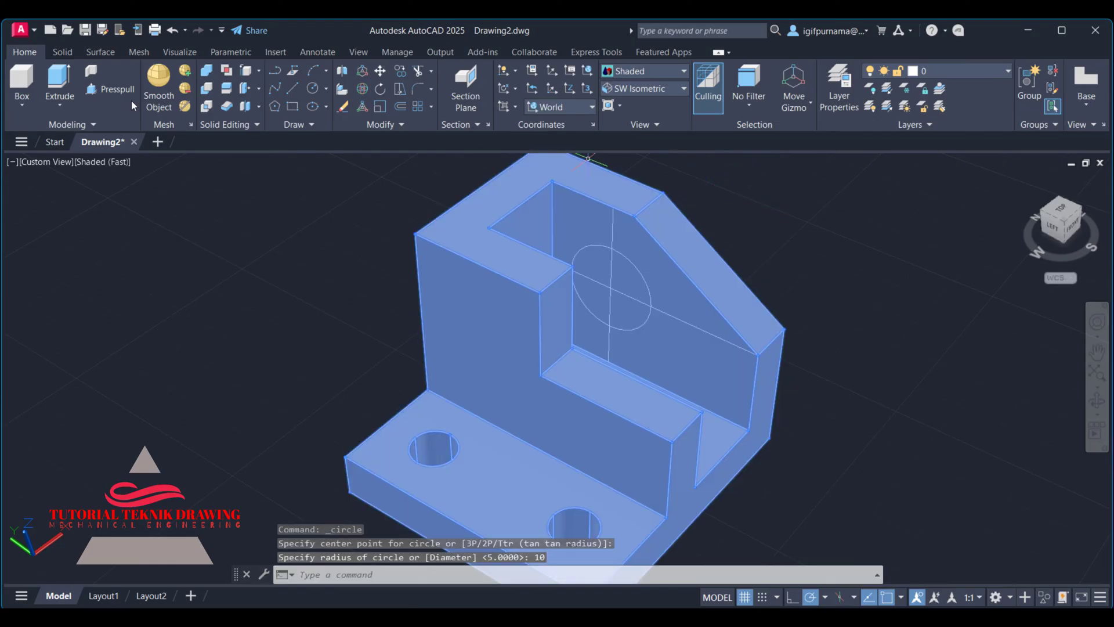
pyautogui.click(116, 88)
# Press-pull each quarter of the R10 circle through the rib to form the hole.
pyautogui.click(622, 273)
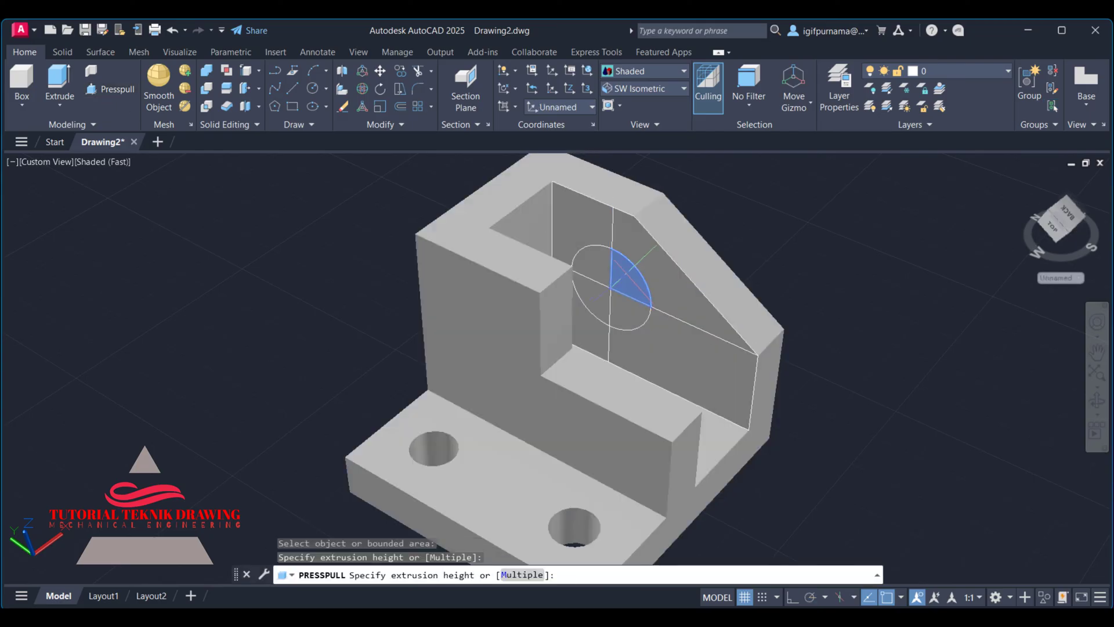
pyautogui.click(818, 209)
pyautogui.click(590, 263)
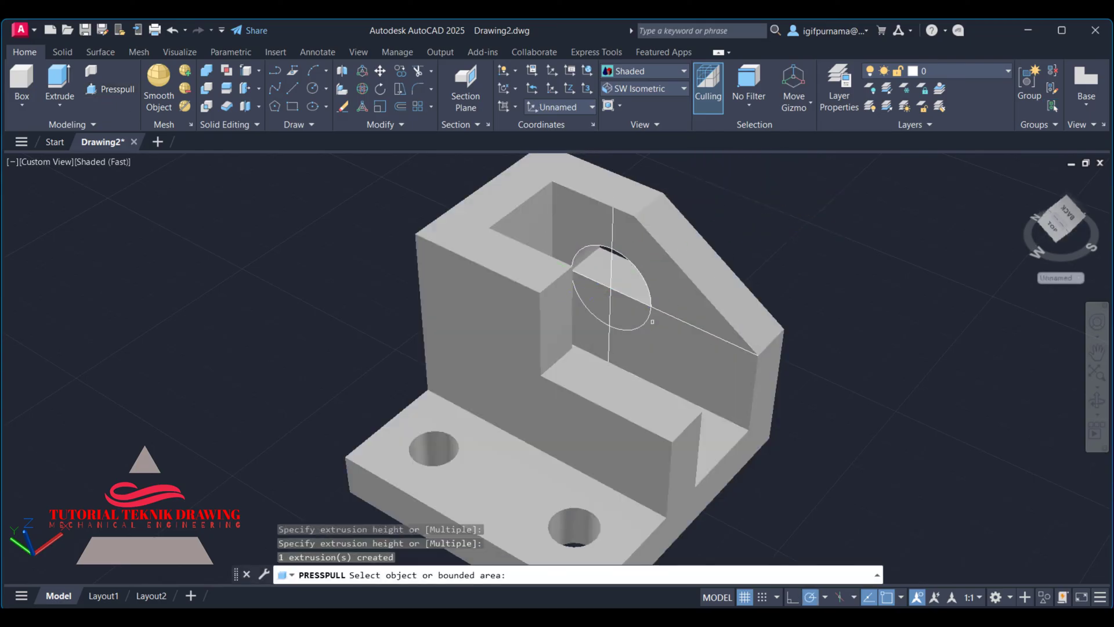
pyautogui.click(603, 302)
pyautogui.click(597, 307)
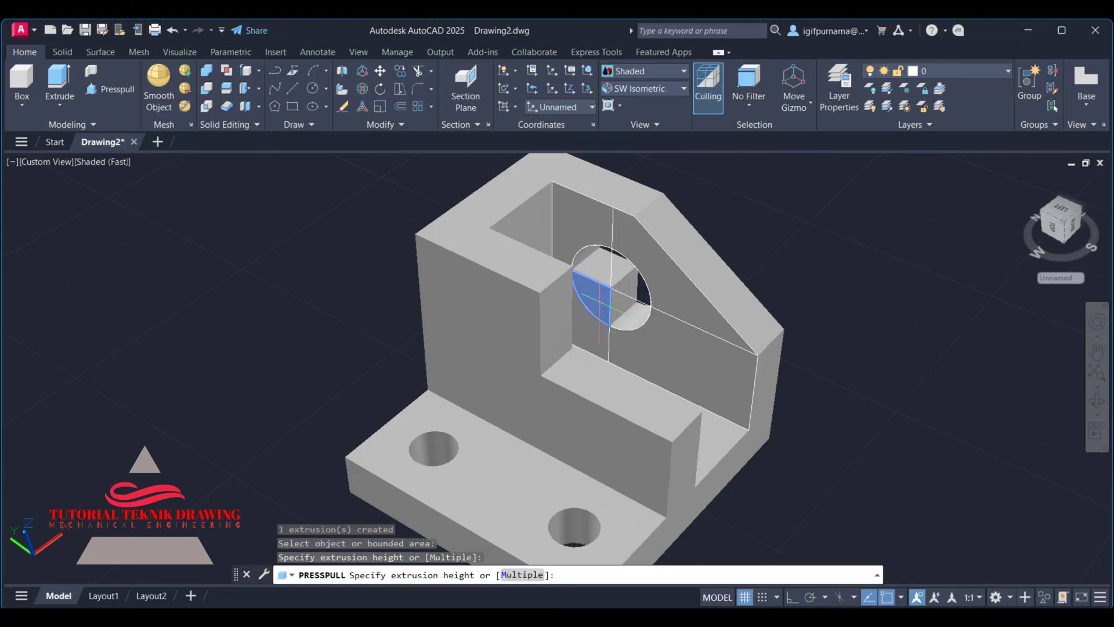
pyautogui.click(795, 223)
pyautogui.keyDown('shift'); pyautogui.moveTo(795, 223); pyautogui.dragTo(796, 223, button='middle'); pyautogui.keyUp('shift')
pyautogui.scroll(-3, 796, 223)
pyautogui.press('Return')
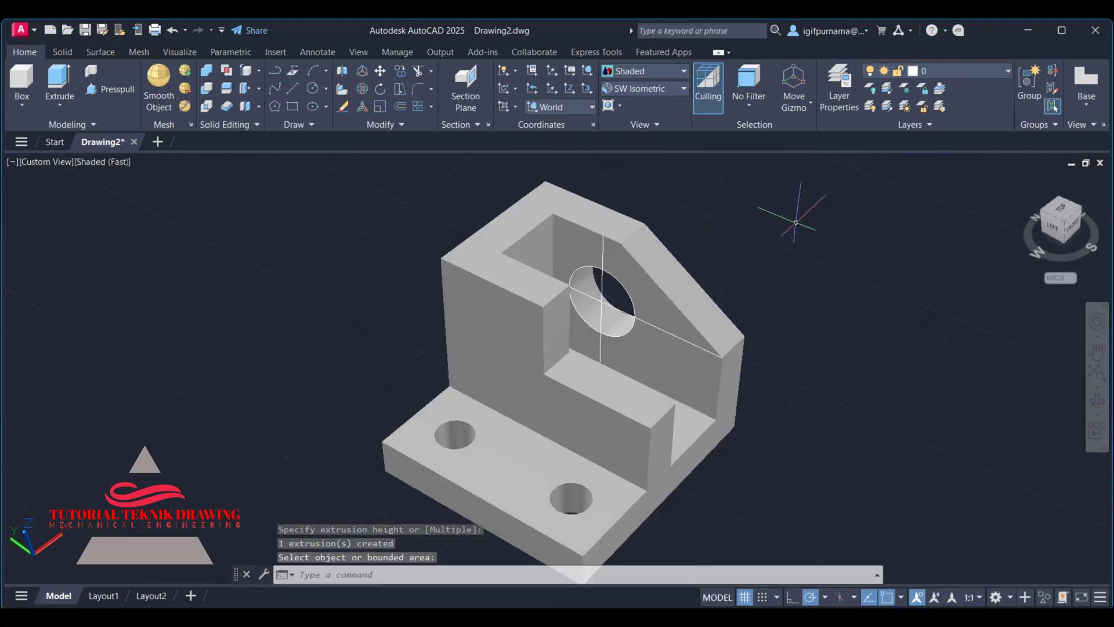
# Move the part off to the right of the leftover sketch.
pyautogui.click(381, 71)
pyautogui.click(581, 407)
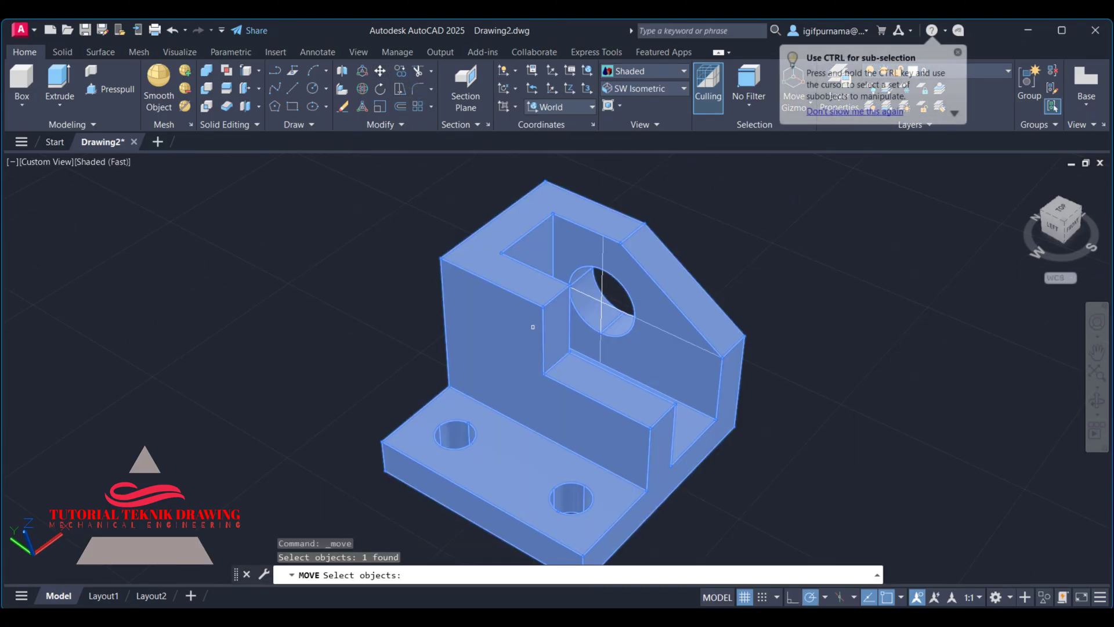
pyautogui.press('Return')
pyautogui.click(602, 302)
pyautogui.scroll(-2, 362, 299)
pyautogui.click(954, 293)
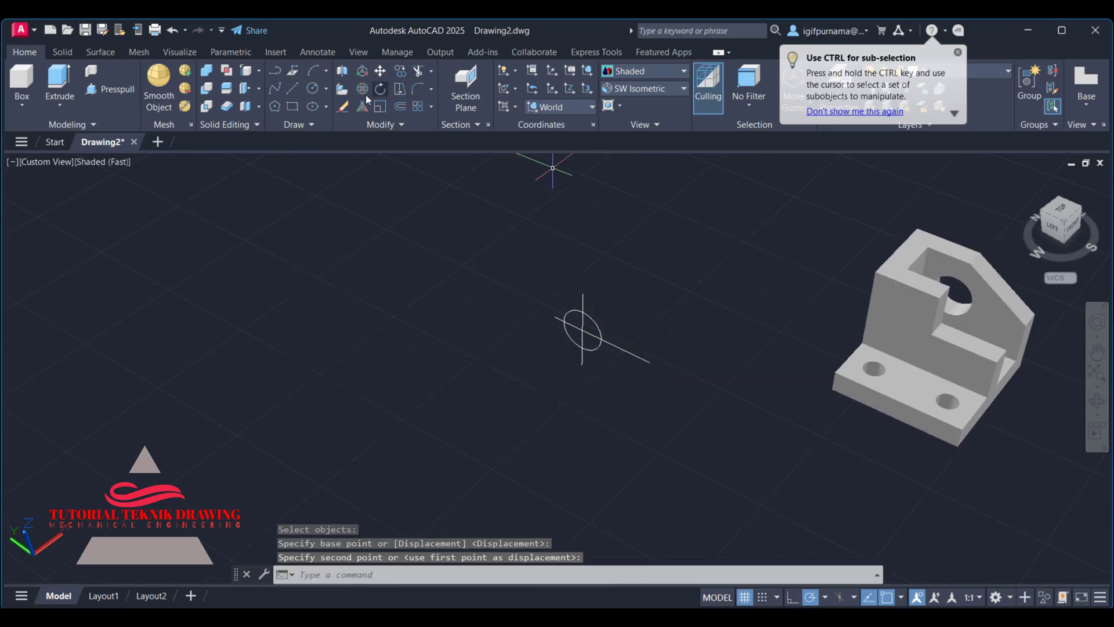
# Erase the three leftover sketch lines with a crossing window and zoom to extents.
pyautogui.click(343, 107)
pyautogui.click(681, 386)
pyautogui.click(521, 272)
pyautogui.press('Return')
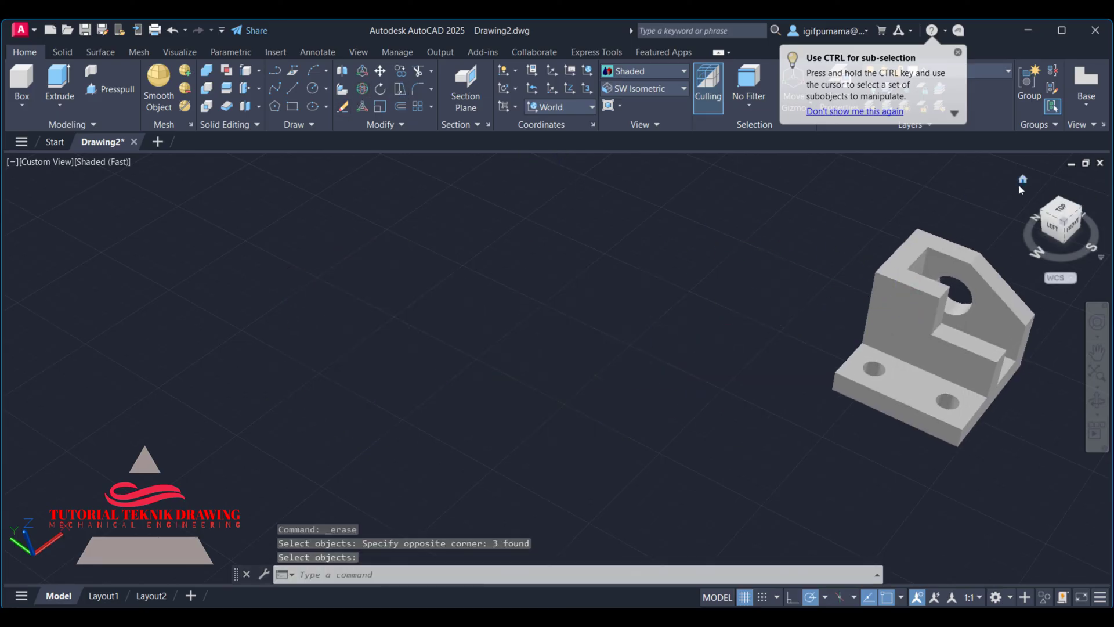
pyautogui.middleClick(1018, 184)
pyautogui.middleClick(1018, 184)
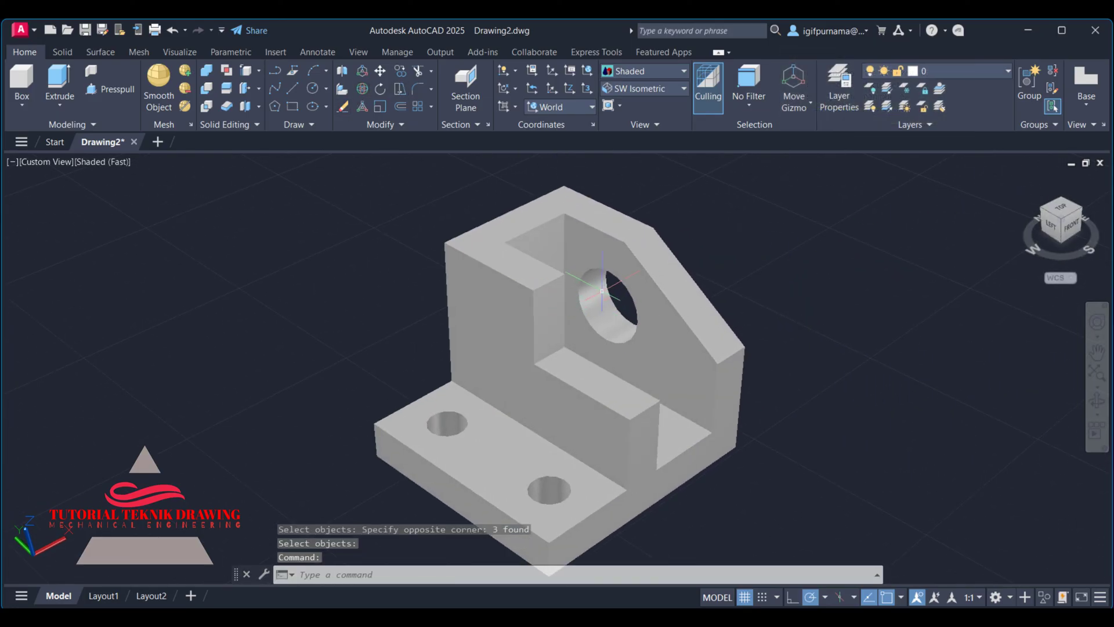
pyautogui.click(731, 345)
pyautogui.press('Escape')
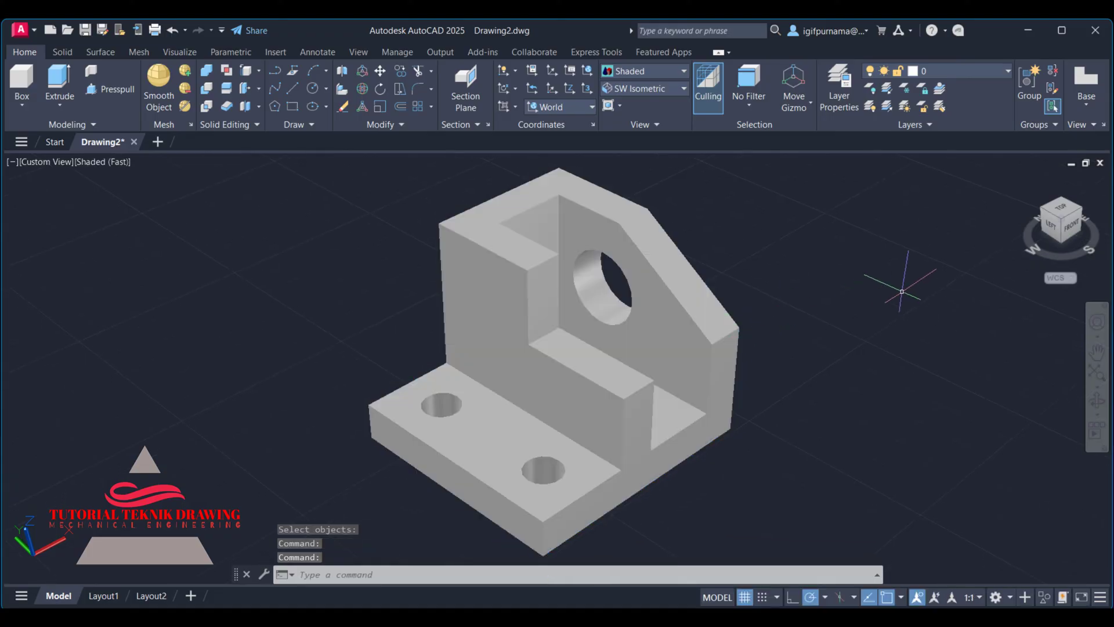
pyautogui.click(720, 594)
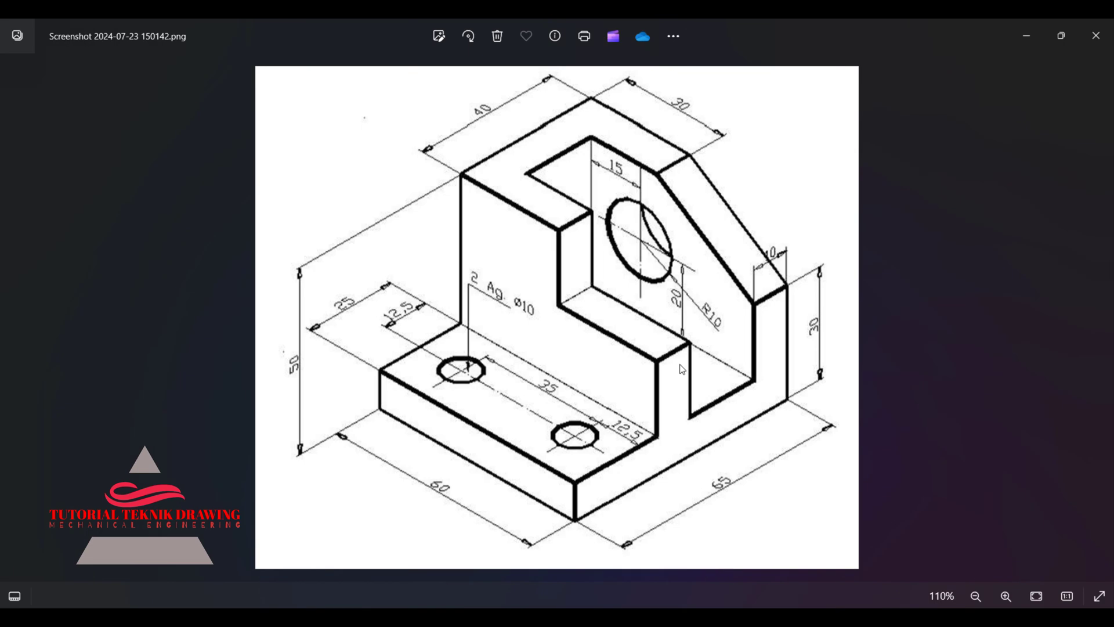
pyautogui.click(1026, 35)
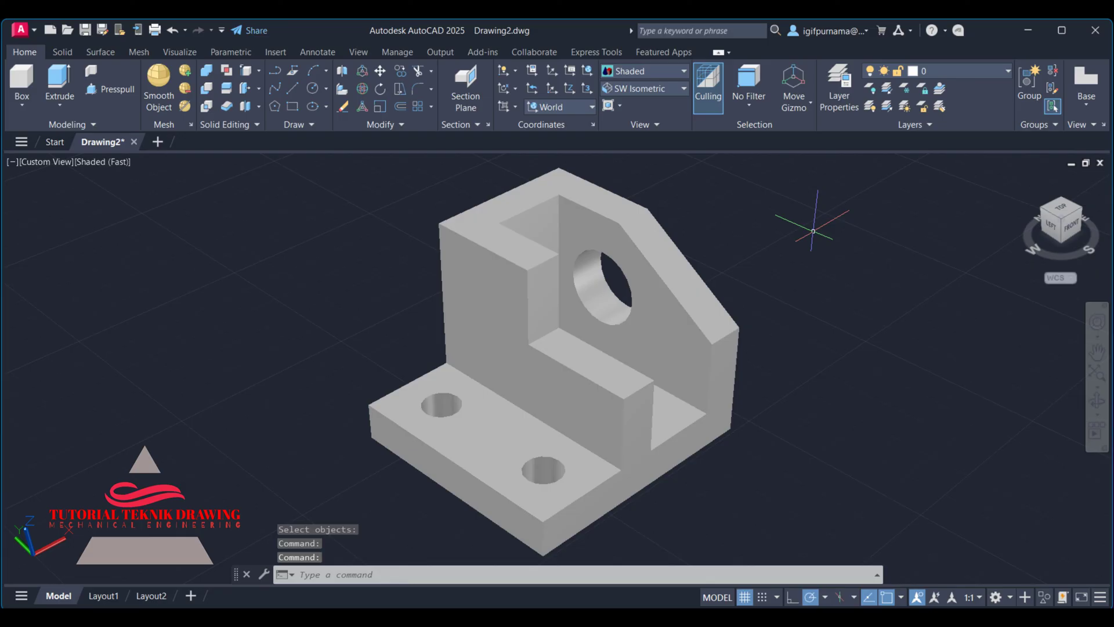
# Open the Materials Browser with the RMAT command, correcting the mistyped letters.
pyautogui.write('t')
pyautogui.press('BackSpace')
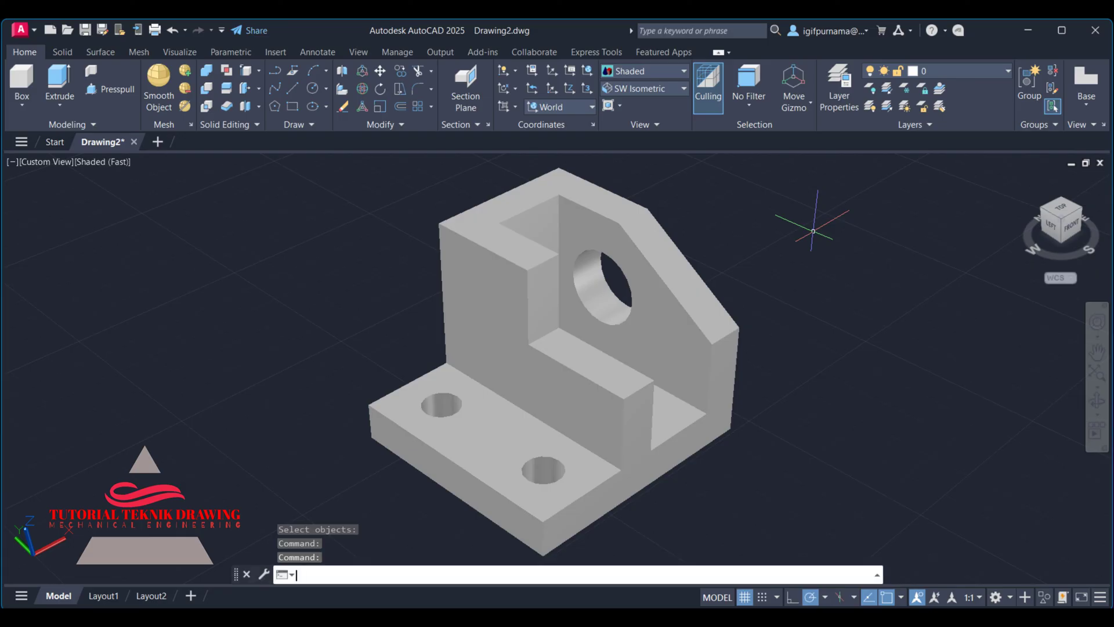
pyautogui.write('R,')
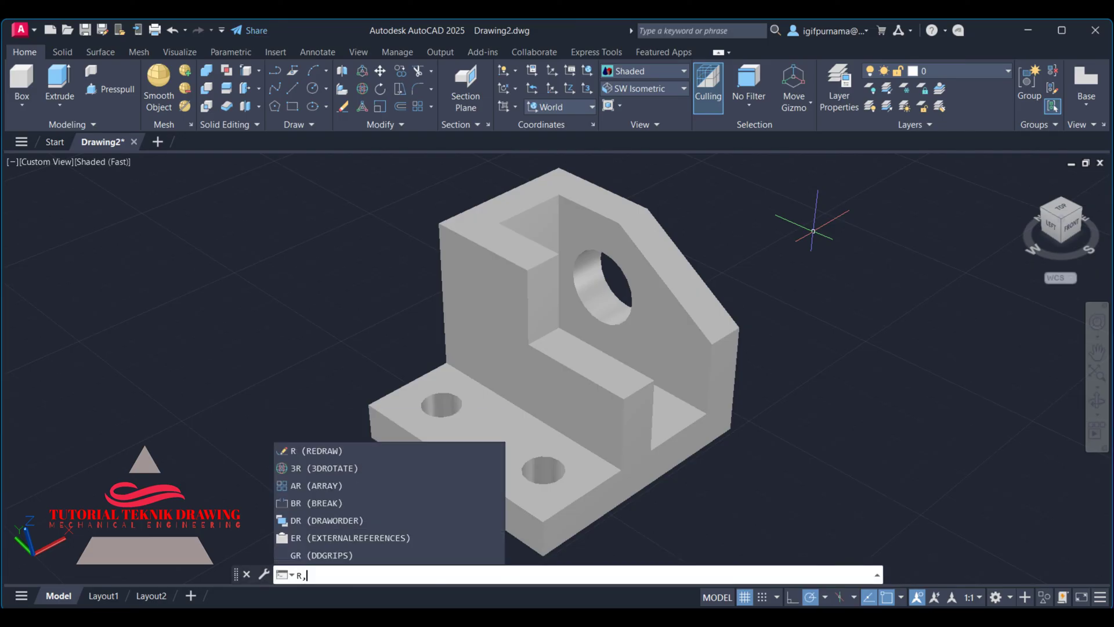
pyautogui.press('BackSpace')
pyautogui.write('M')
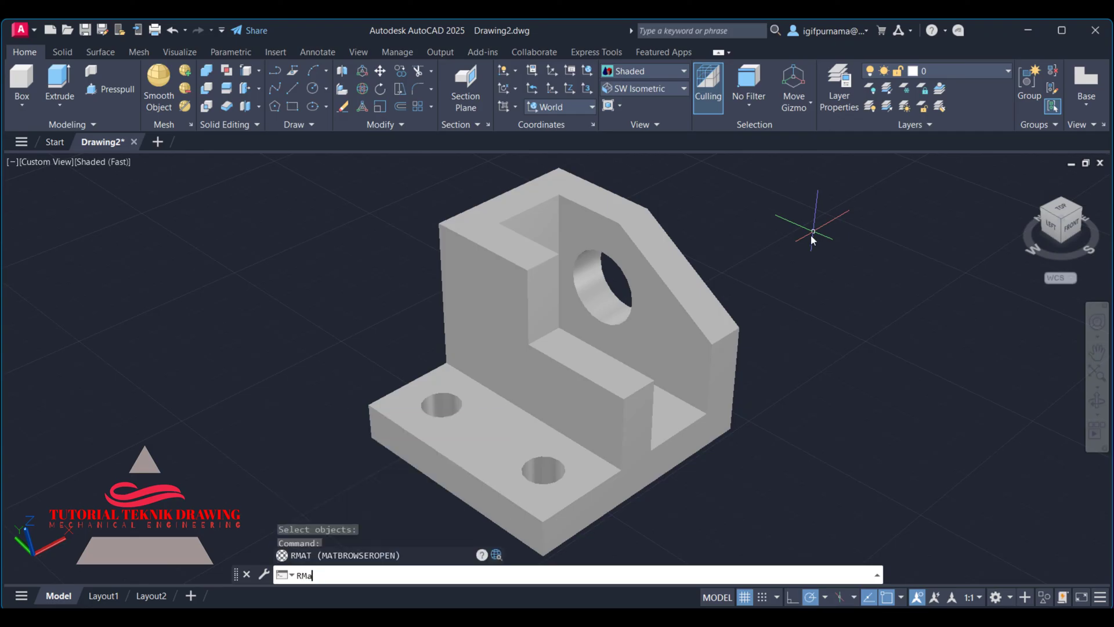
pyautogui.write('at')
pyautogui.press('Return')
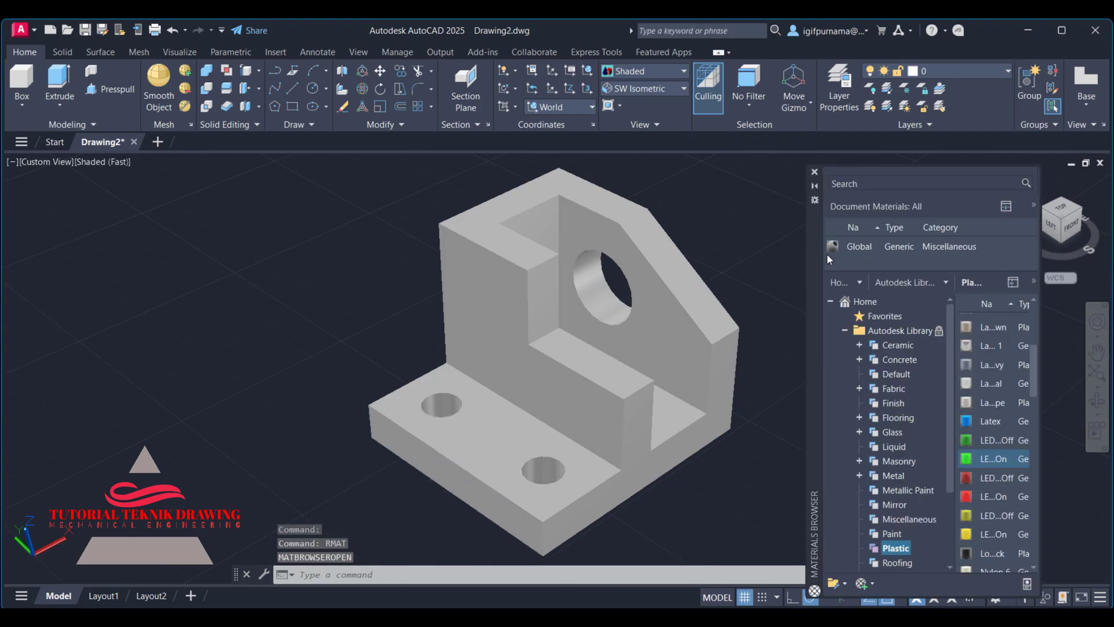
# Drag the green LED plastic from Autodesk Library > Plastic onto the bracket solid.
pyautogui.click(864, 302)
pyautogui.click(879, 331)
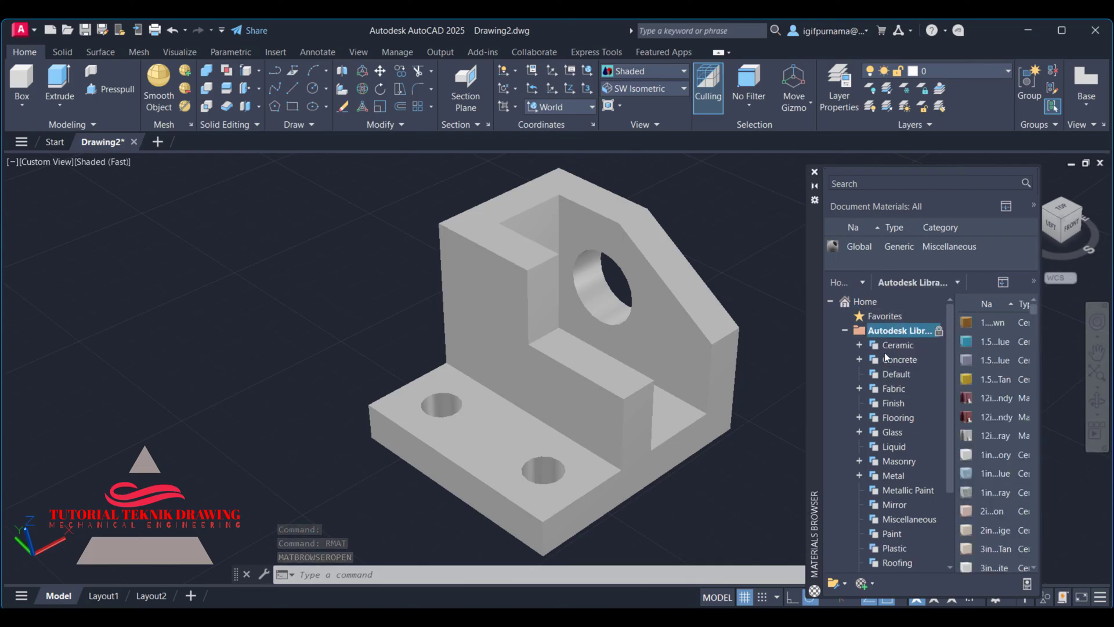
pyautogui.scroll(-1, 901, 540)
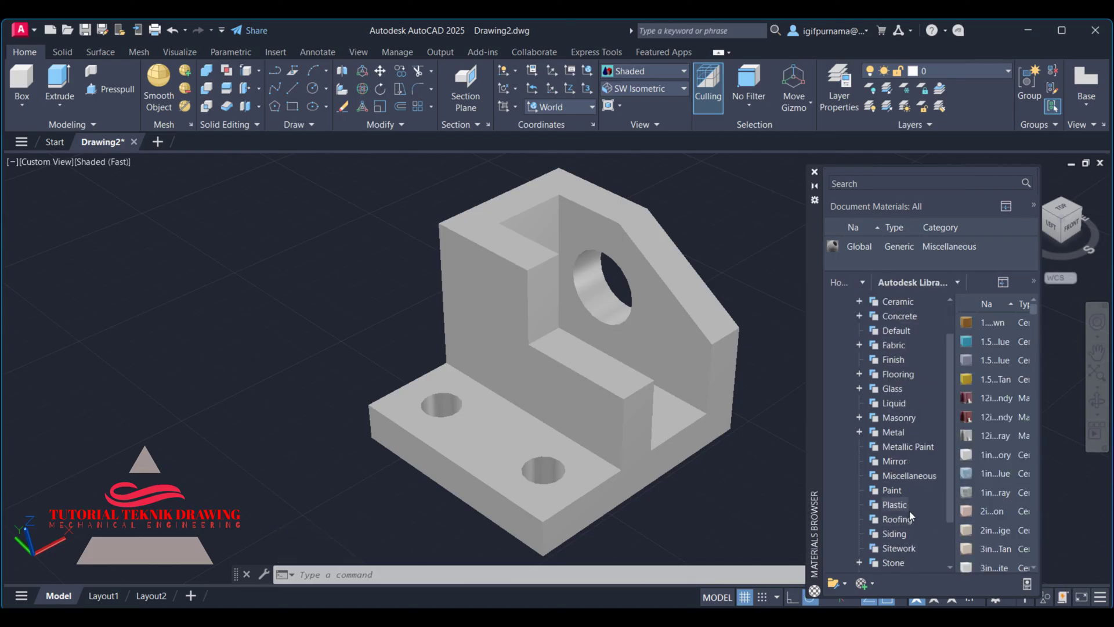
pyautogui.click(905, 503)
pyautogui.scroll(-3, 997, 431)
pyautogui.scroll(-2, 995, 430)
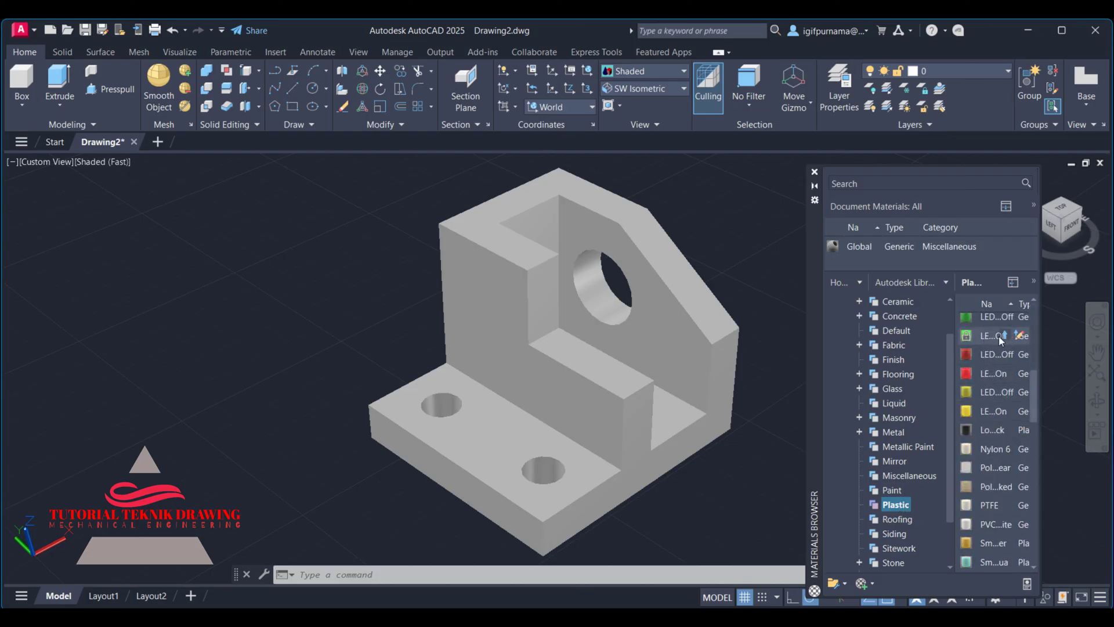
pyautogui.moveTo(990, 335); pyautogui.dragTo(642, 264)
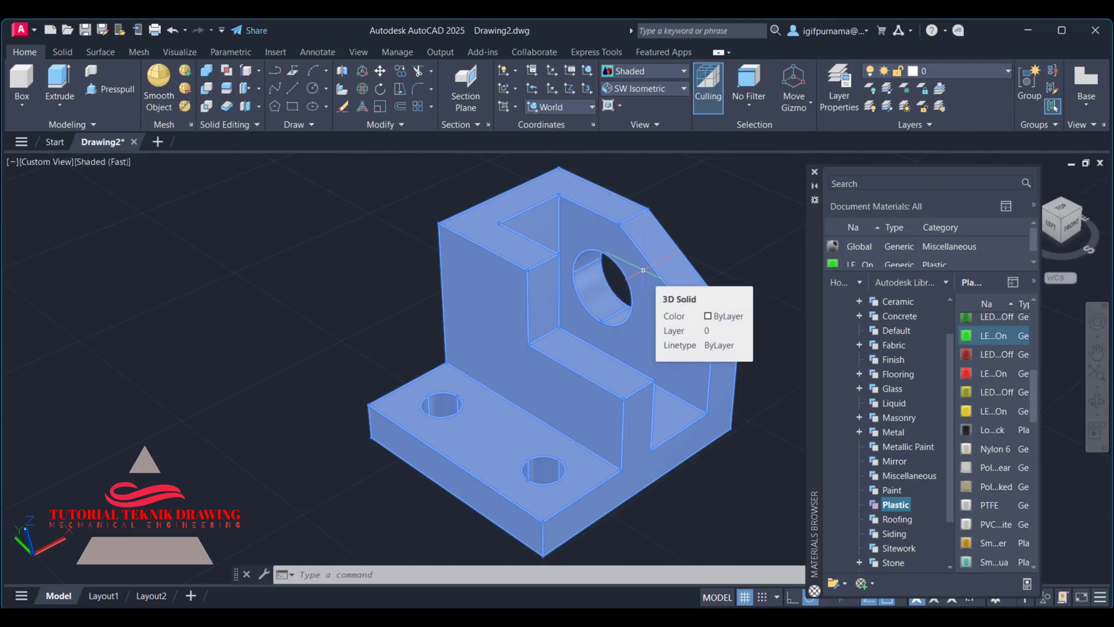
pyautogui.click(646, 72)
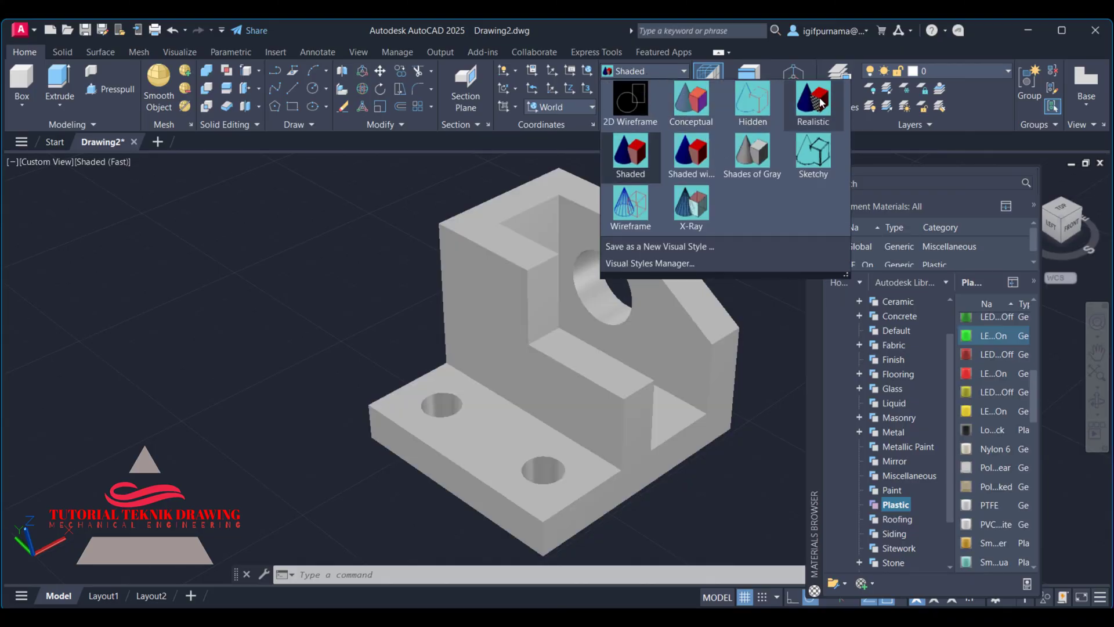
# Shade the bracket in the Realistic visual style and close the Materials Browser.
pyautogui.click(812, 104)
pyautogui.click(815, 172)
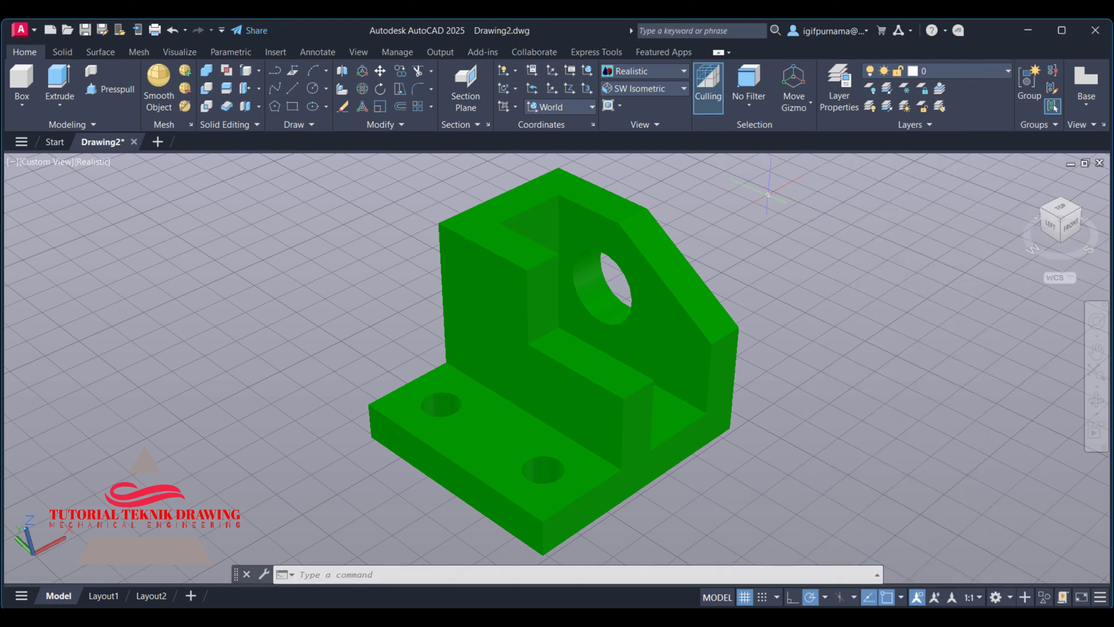
pyautogui.click(233, 54)
pyautogui.click(186, 53)
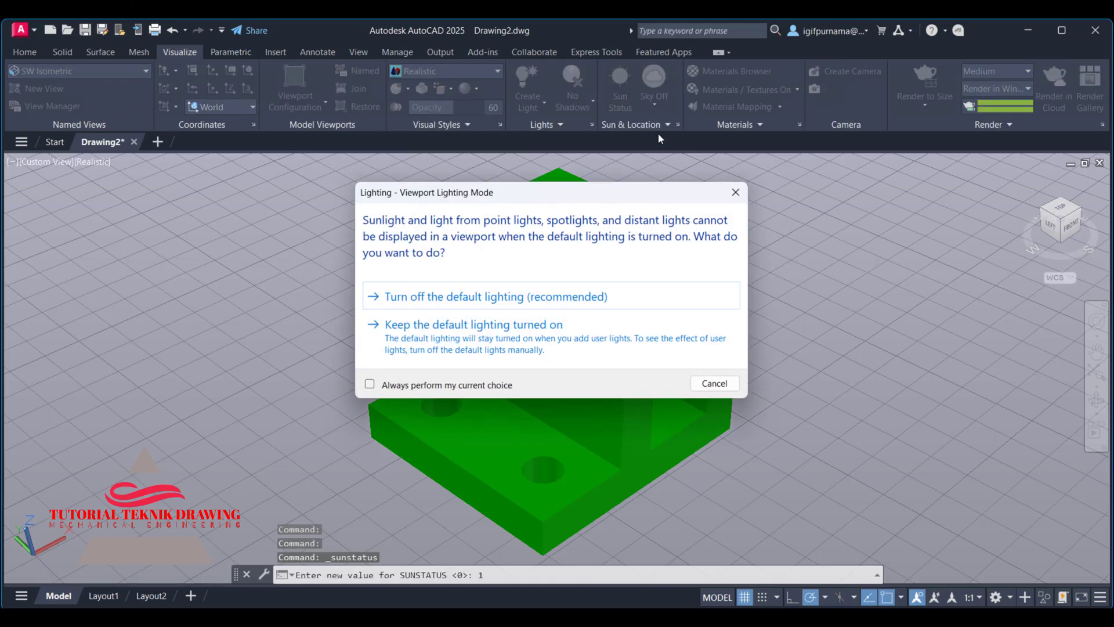
# Turn sunlight on, default lighting off, and switch the render environment on.
pyautogui.click(567, 292)
pyautogui.click(568, 318)
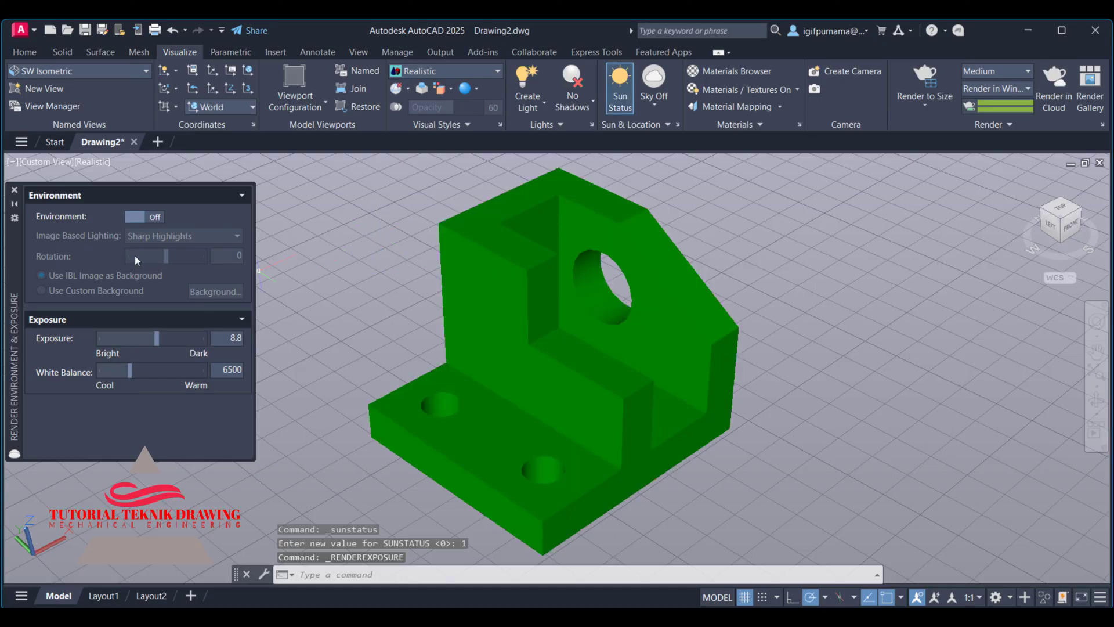
pyautogui.click(151, 221)
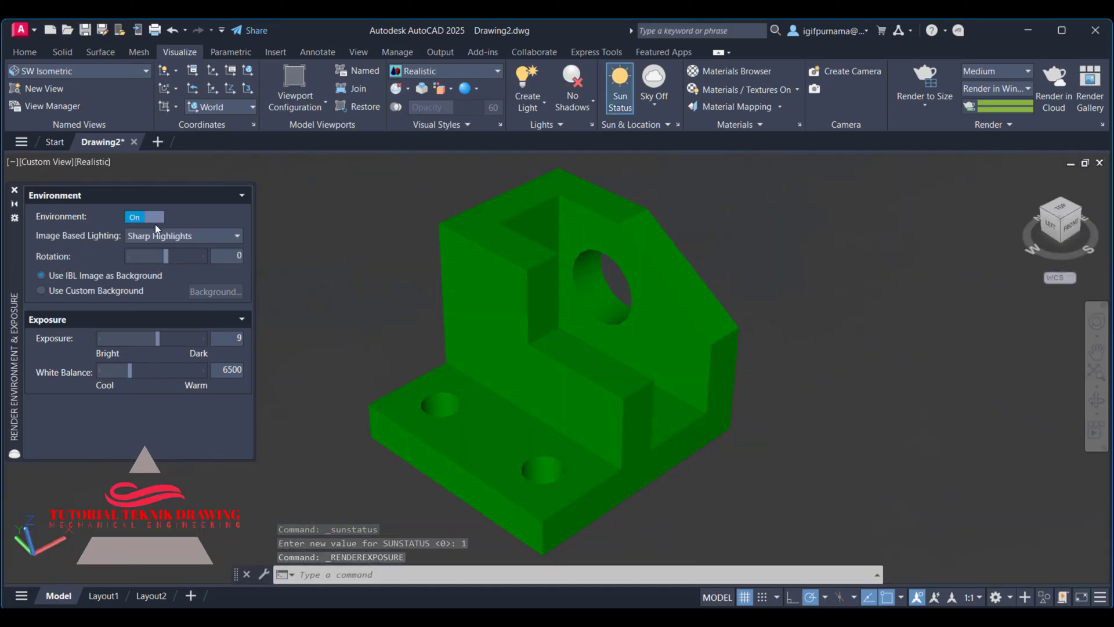
# Set a custom solid background at maximum luminance, near-white RGB 250,250,255.
pyautogui.click(41, 289)
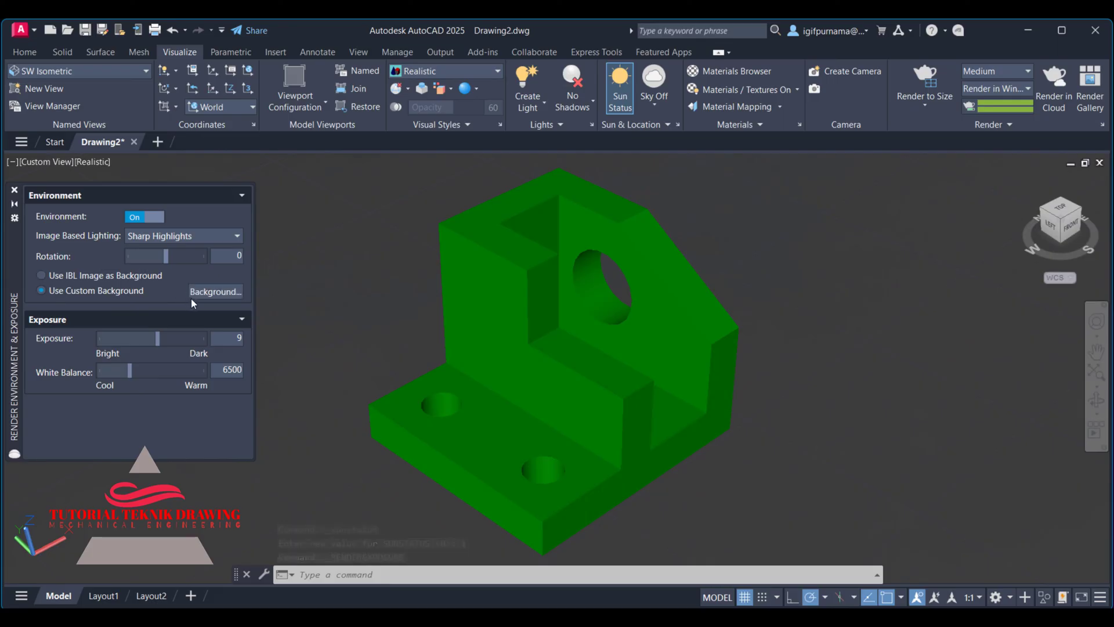
pyautogui.click(201, 293)
pyautogui.click(516, 212)
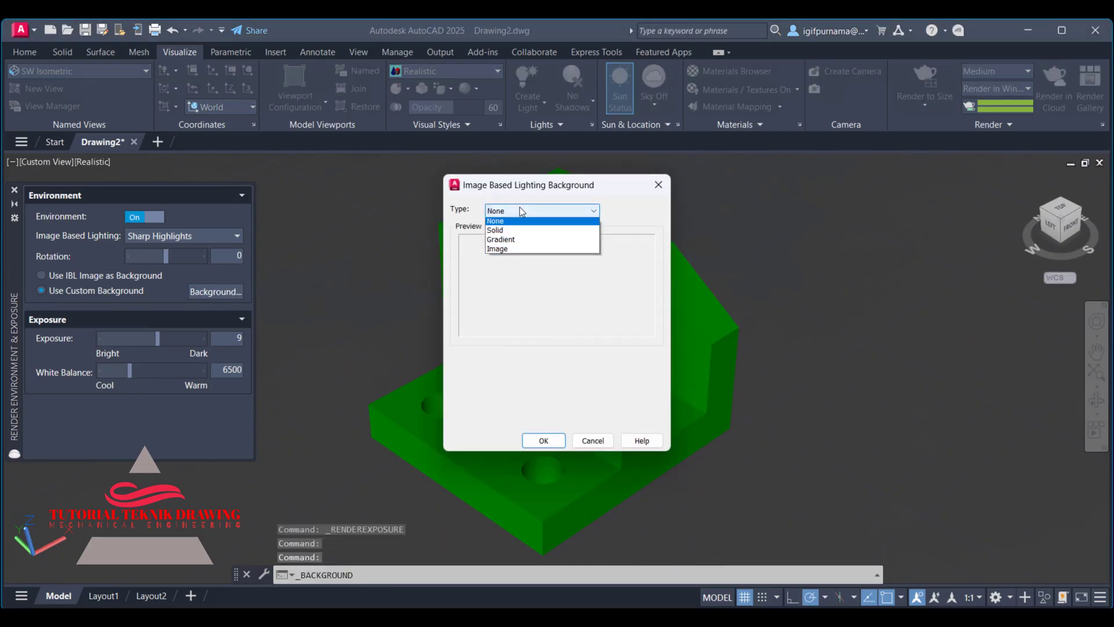
pyautogui.click(508, 233)
pyautogui.click(481, 410)
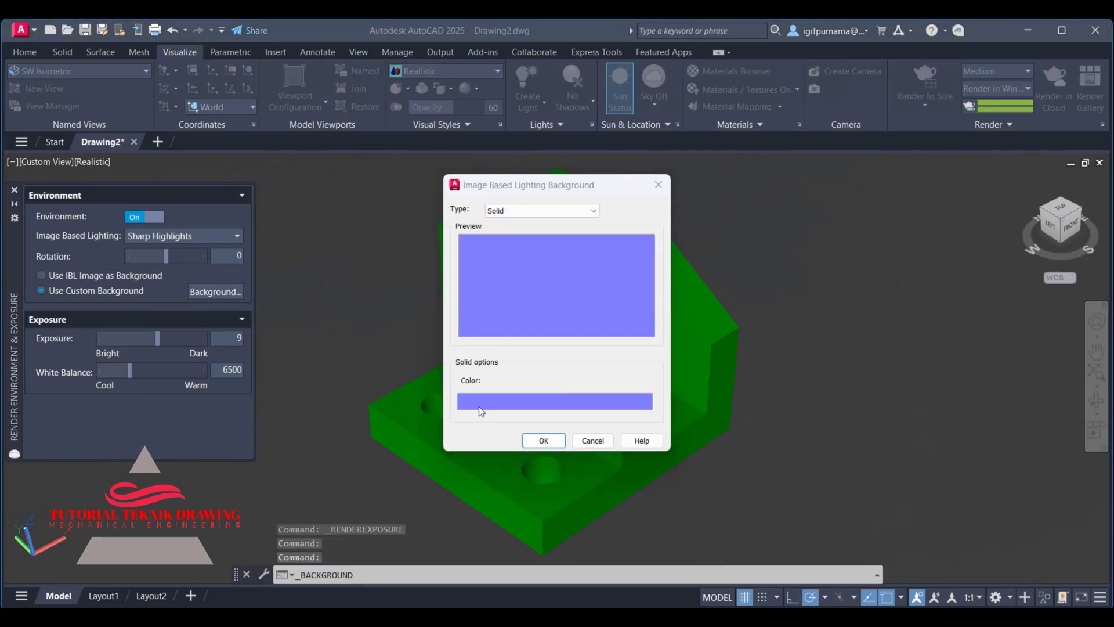
pyautogui.moveTo(592, 289); pyautogui.dragTo(591, 256)
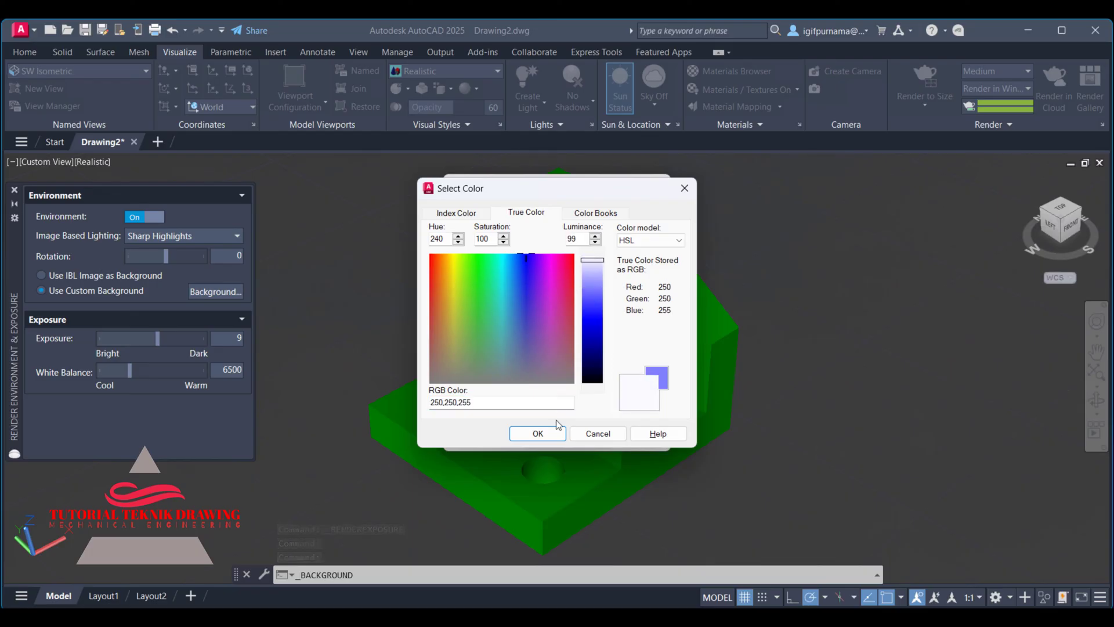
pyautogui.click(538, 433)
pyautogui.click(544, 440)
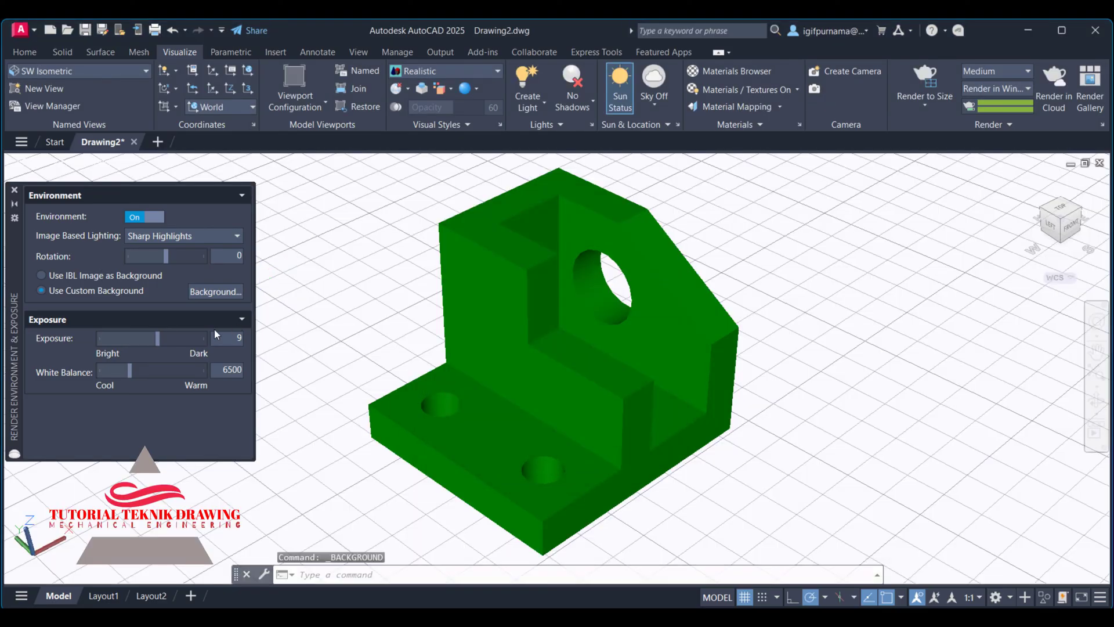
pyautogui.click(903, 107)
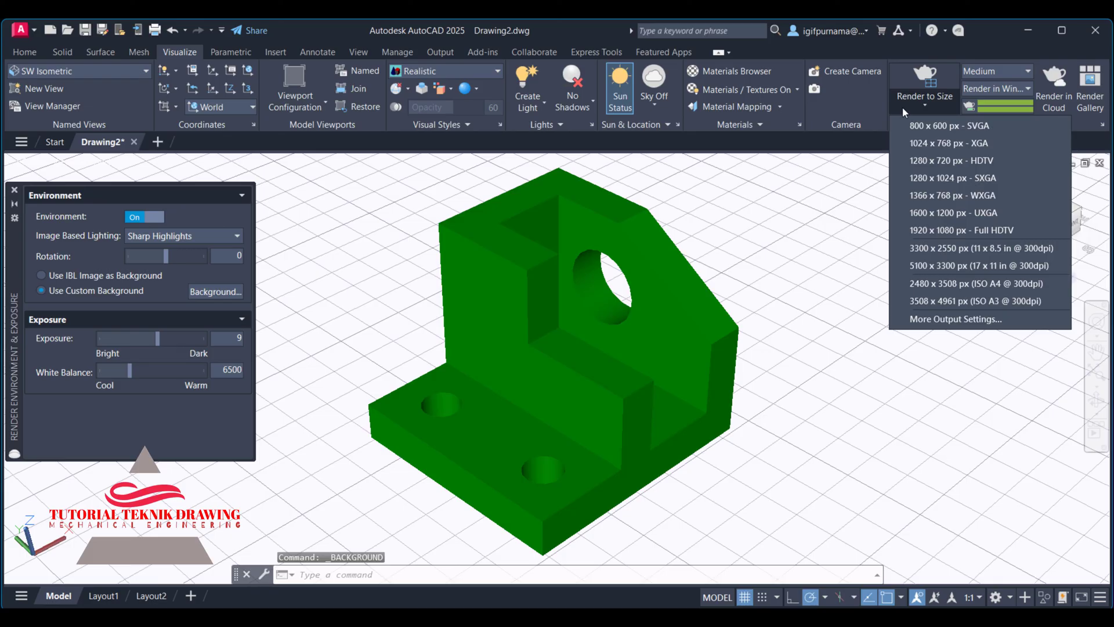
# Render the bracket at 1920 x 1080 Full HDTV, inspect it, and close the render.
pyautogui.click(952, 232)
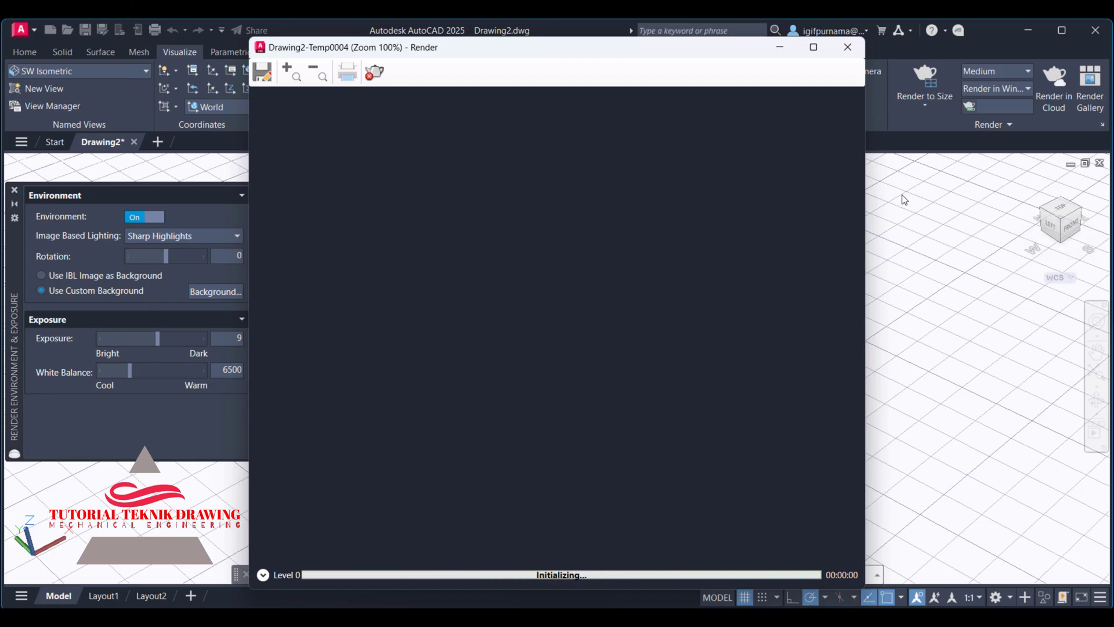
pyautogui.scroll(-2, 705, 275)
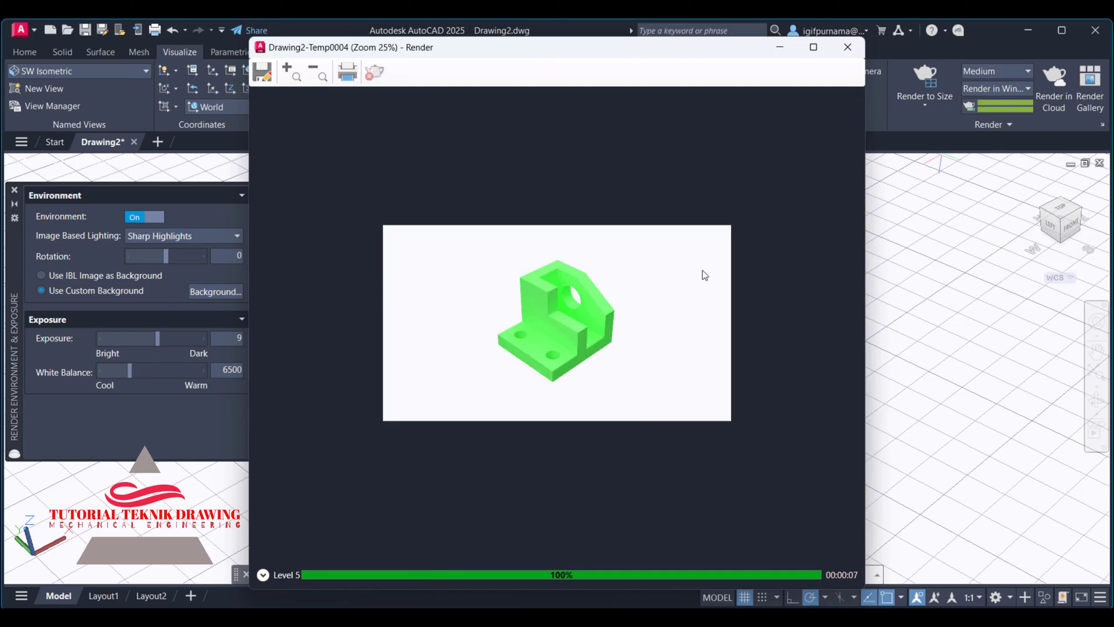
pyautogui.scroll(1, 491, 304)
pyautogui.scroll(1, 489, 301)
pyautogui.scroll(-1, 490, 302)
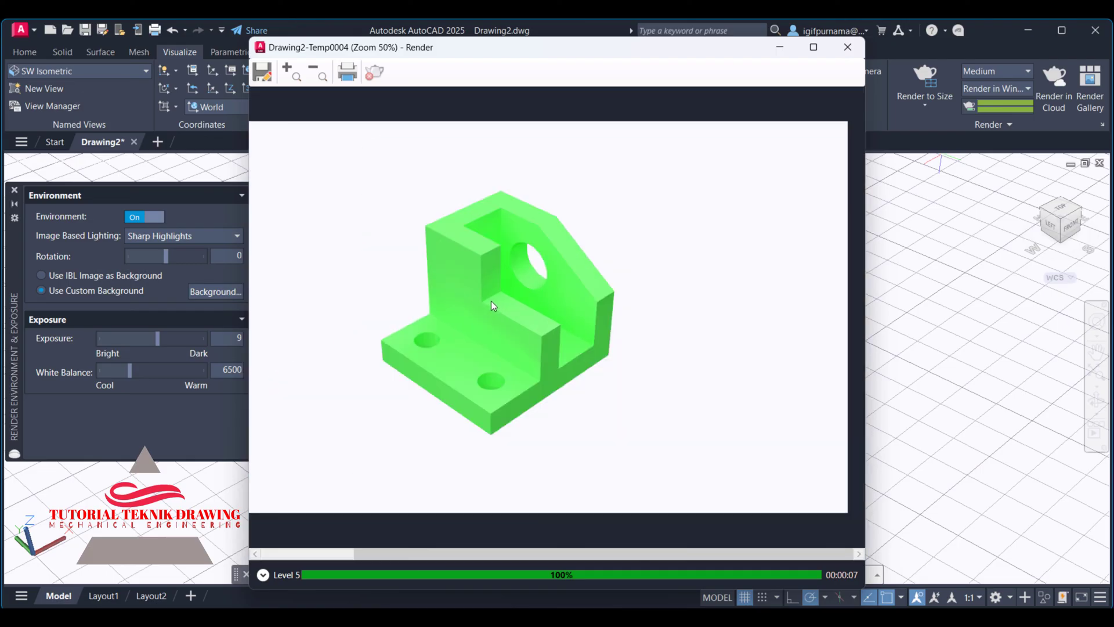
pyautogui.click(848, 47)
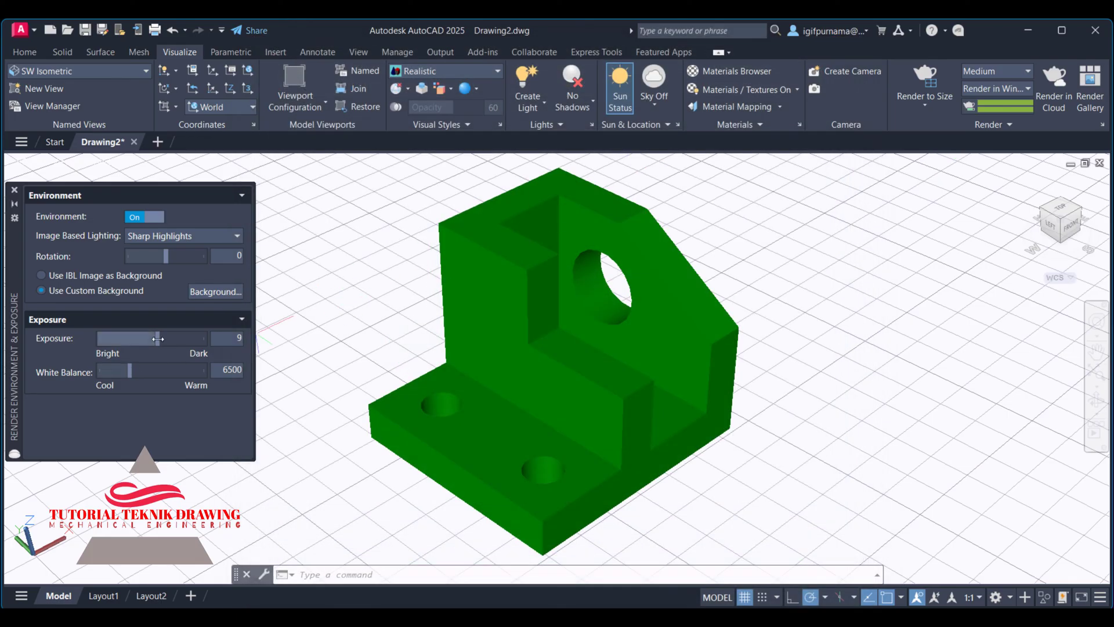
# Raise exposure to about 11.1 and re-render, inspecting the deeper green result.
pyautogui.moveTo(157, 338); pyautogui.dragTo(168, 337)
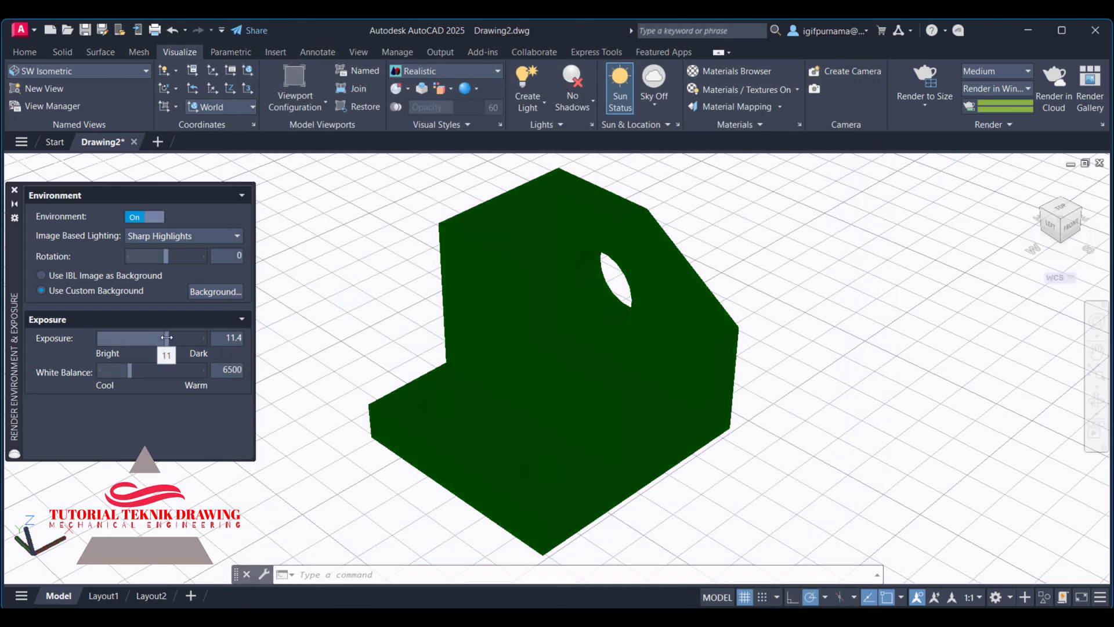
pyautogui.click(925, 81)
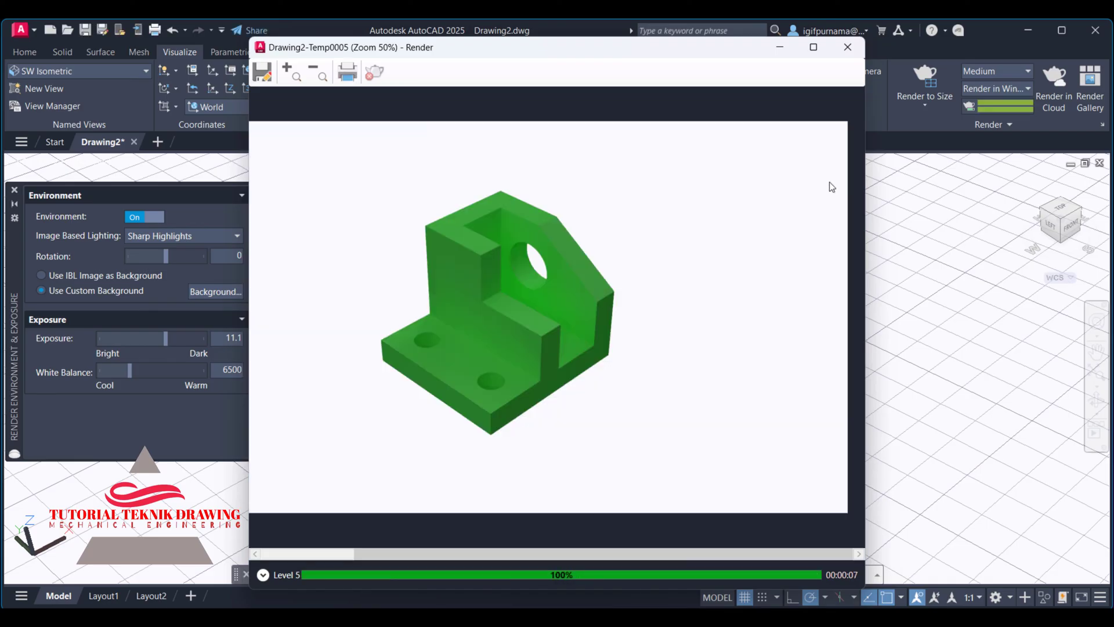
pyautogui.scroll(1, 441, 300)
pyautogui.scroll(-1, 441, 299)
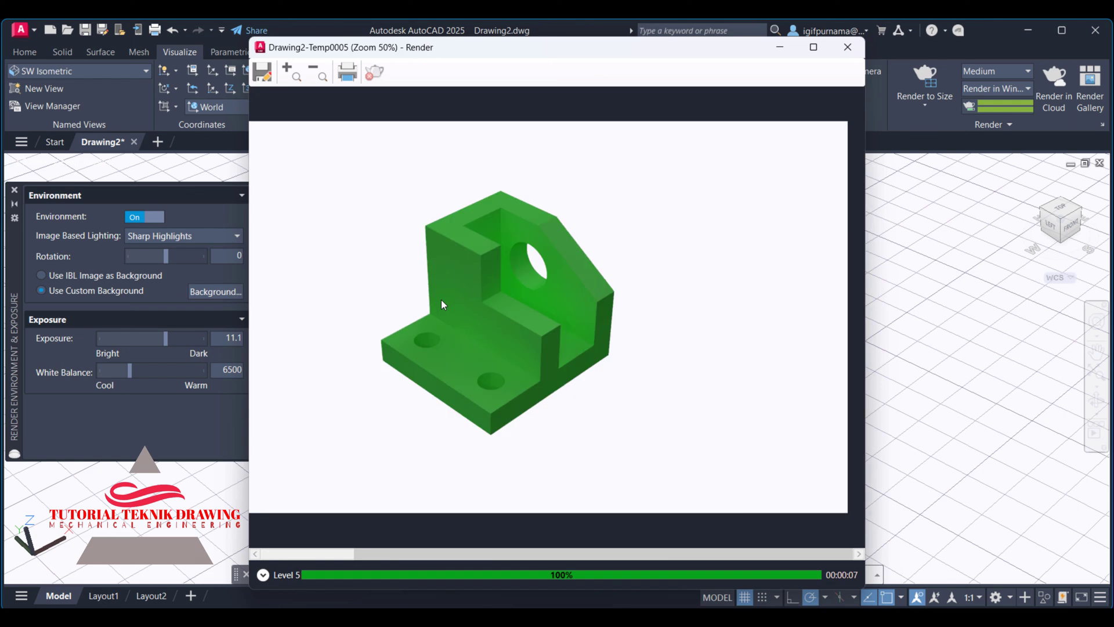